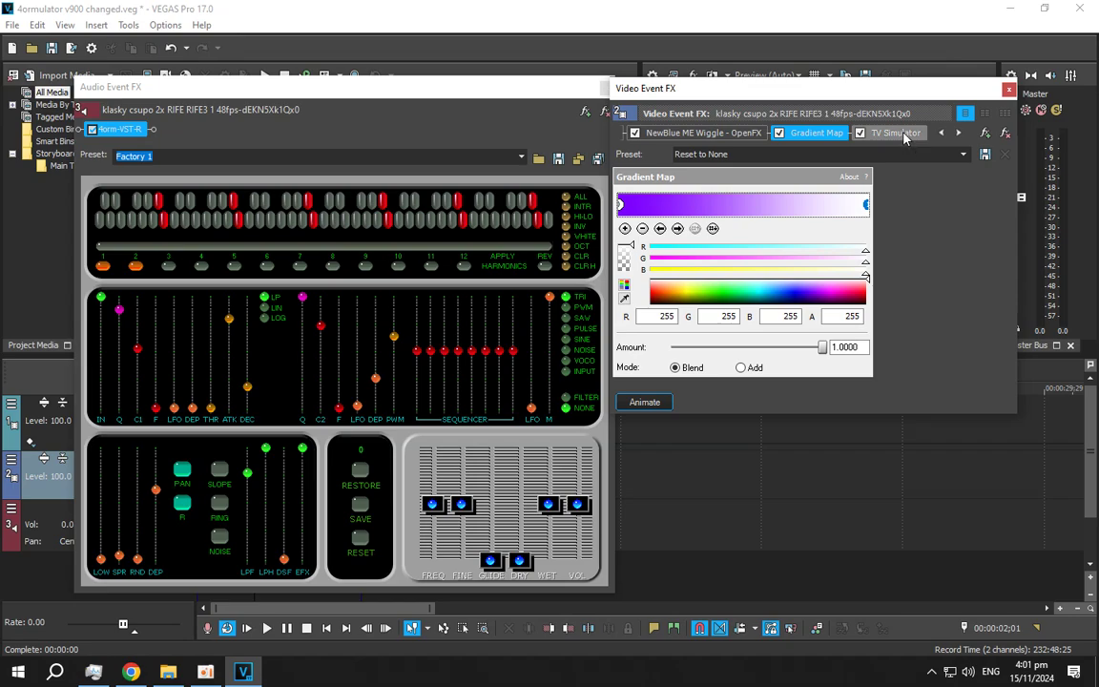
Check the klasky csupo clip's TV Simulator settings, close both effects windows and play the project preview.
click(902, 134)
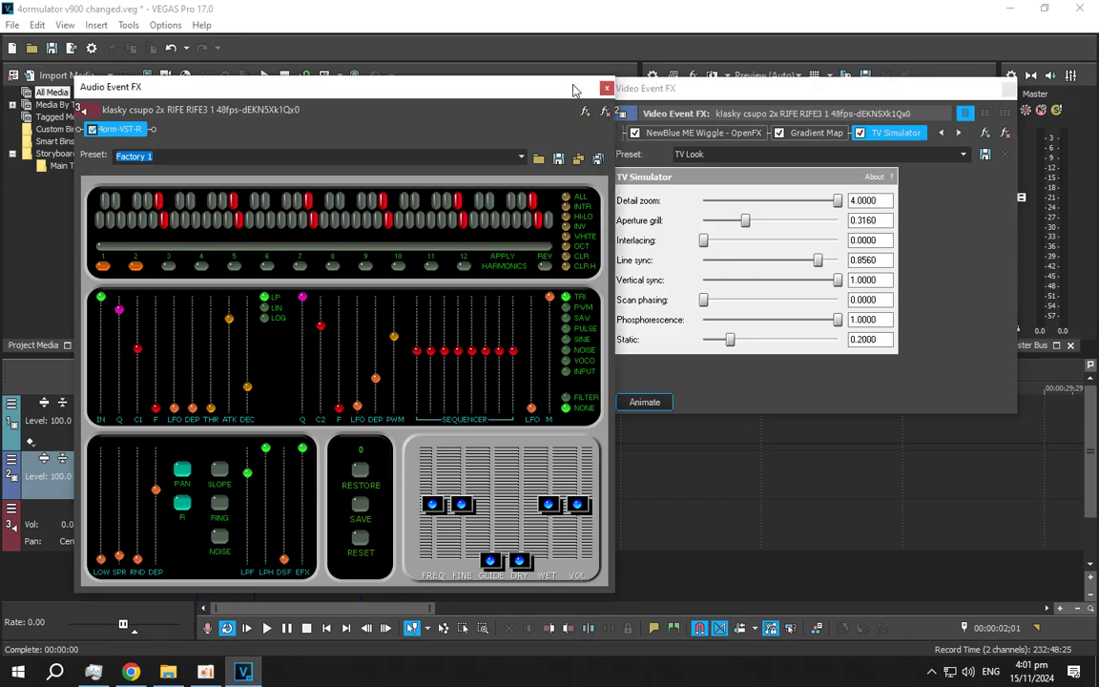
click(603, 88)
click(1009, 89)
click(784, 304)
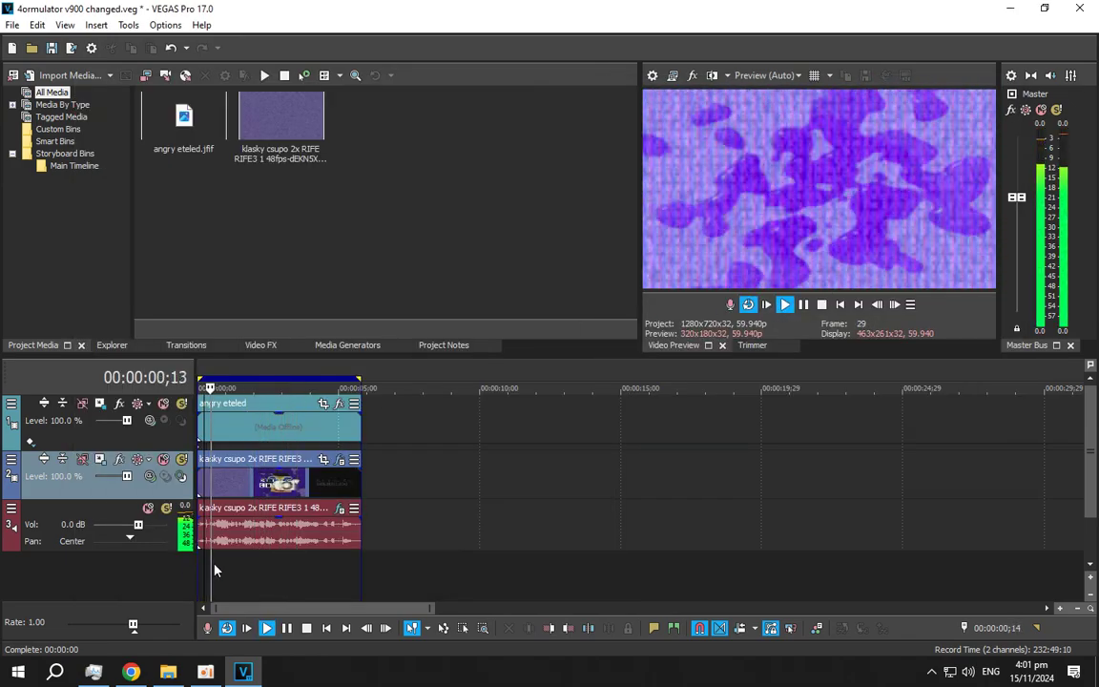
Open the bootyflakeup v9 project from the Downloads folder without saving changes to the current project.
click(31, 47)
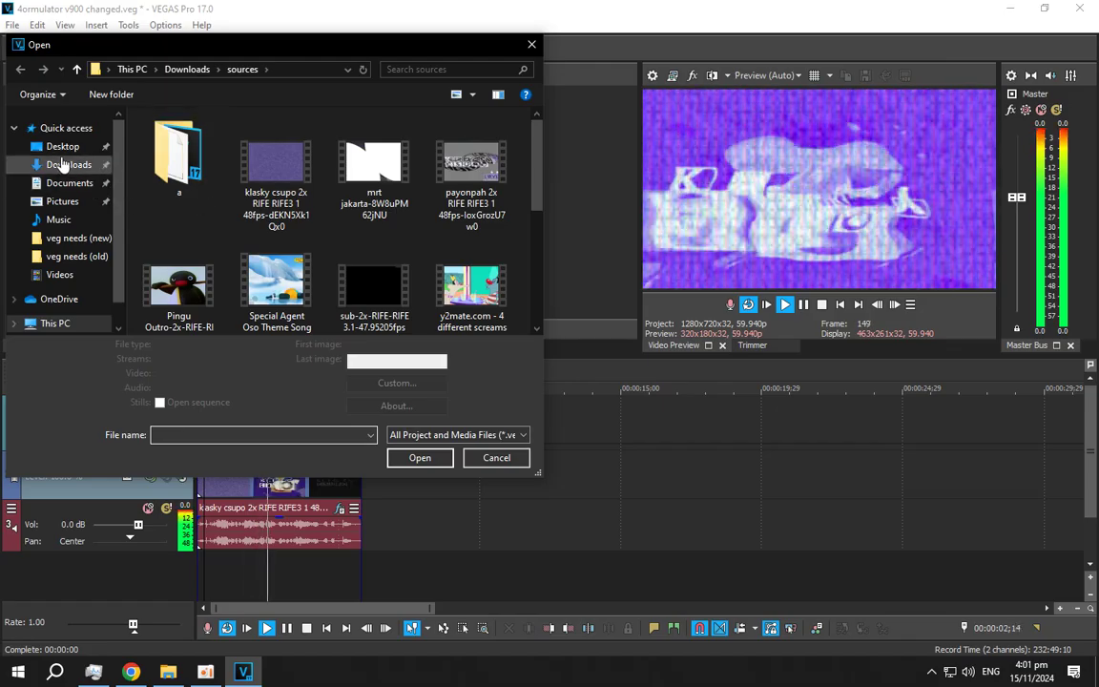
click(188, 70)
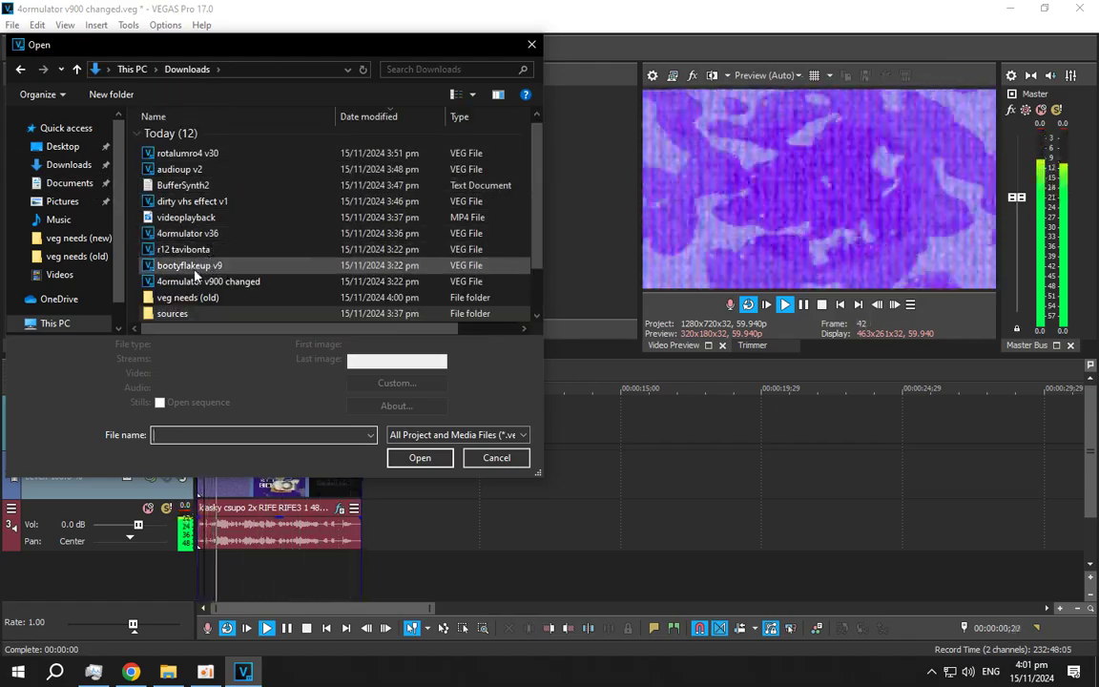
double_click(213, 265)
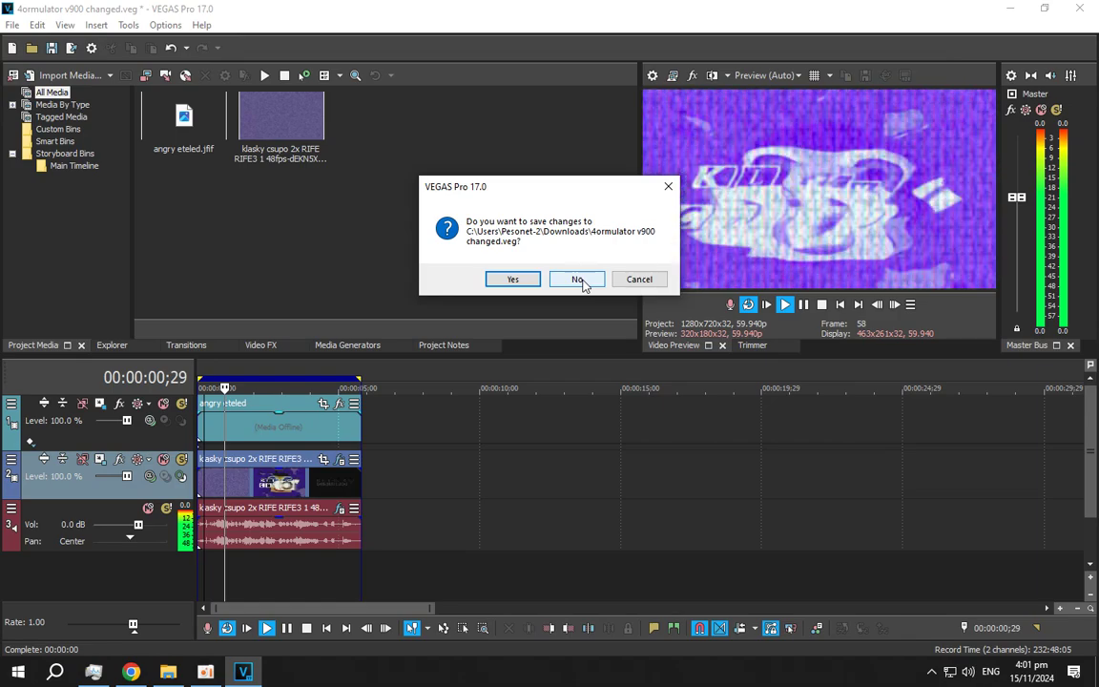
click(579, 280)
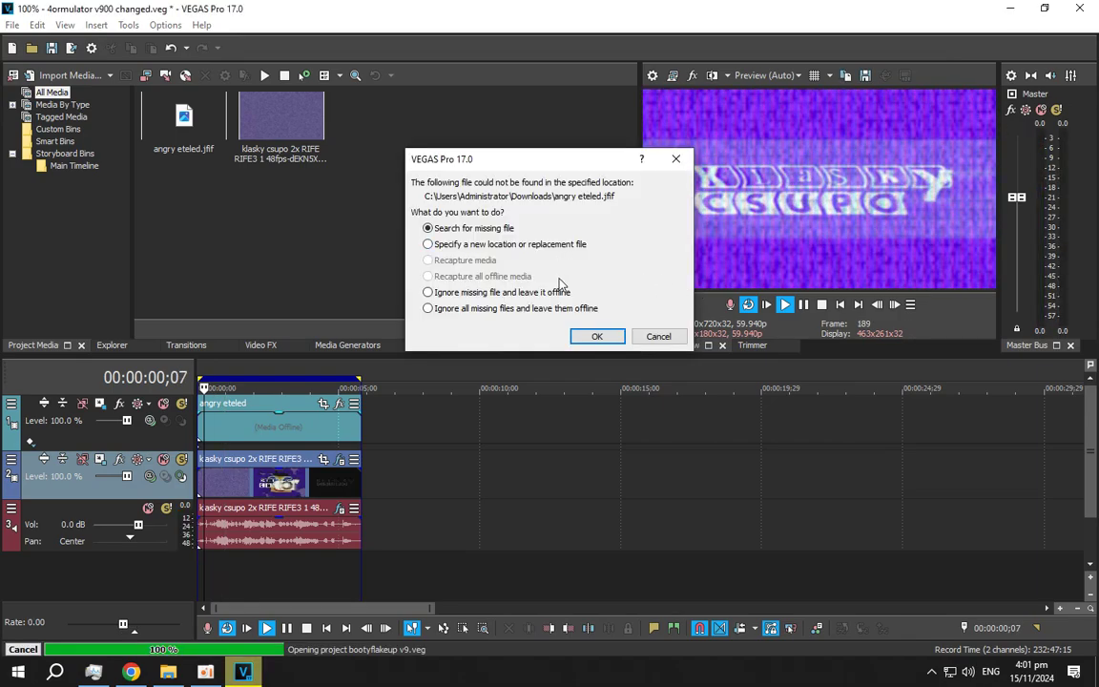
Leave the missing angry eteled.jfif offline and relink the missing klasky csupo video to its copy in the sources folder.
click(559, 291)
click(596, 337)
click(540, 246)
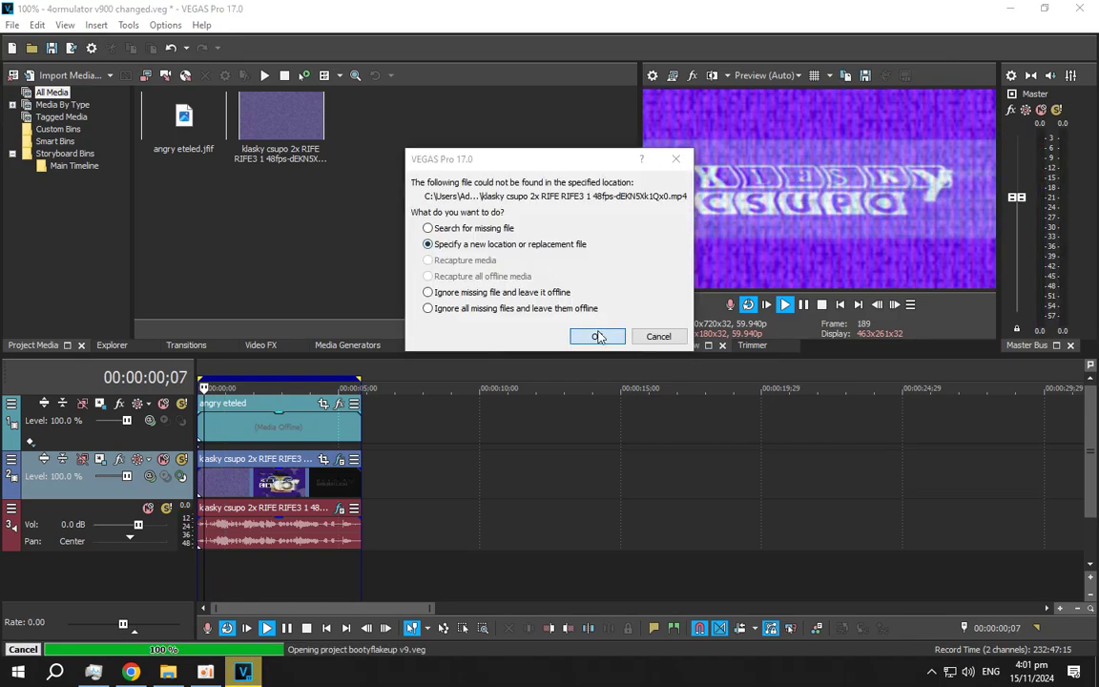
click(596, 336)
double_click(578, 330)
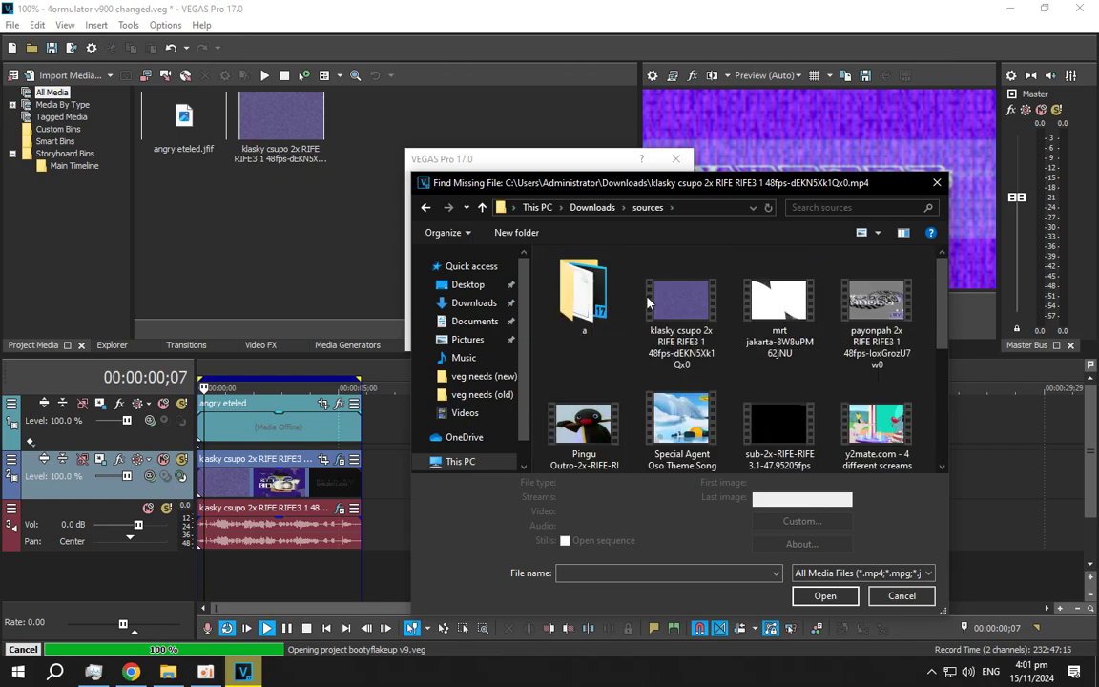
double_click(616, 268)
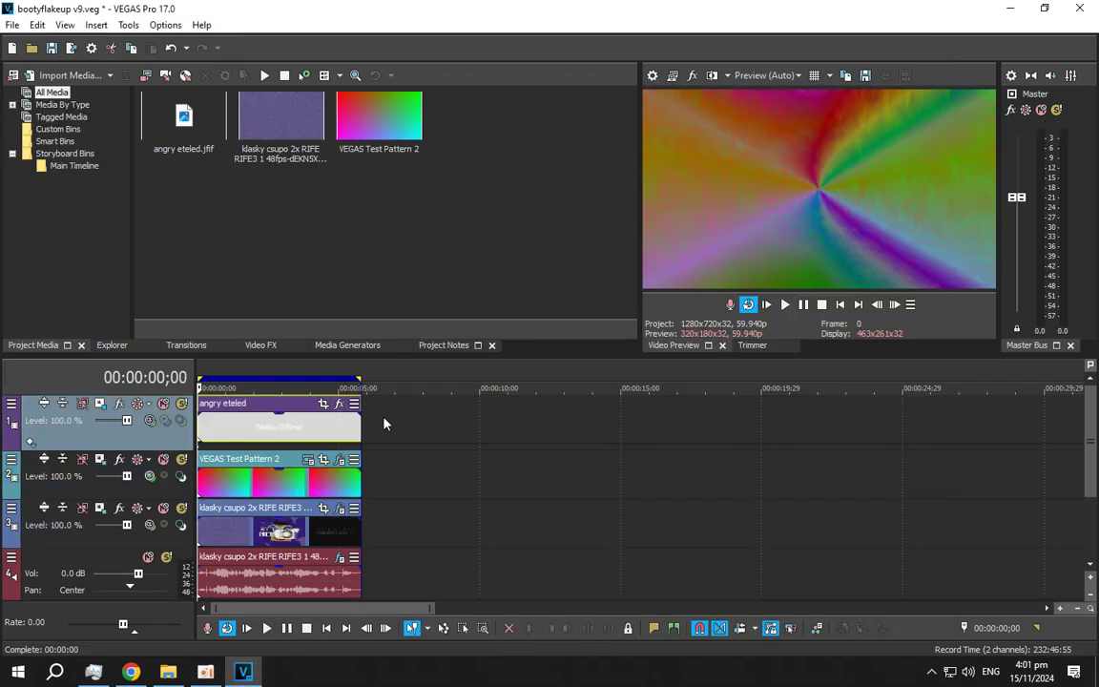
Play the loaded bootyflakeup v9 project in the preview and pause it.
click(784, 304)
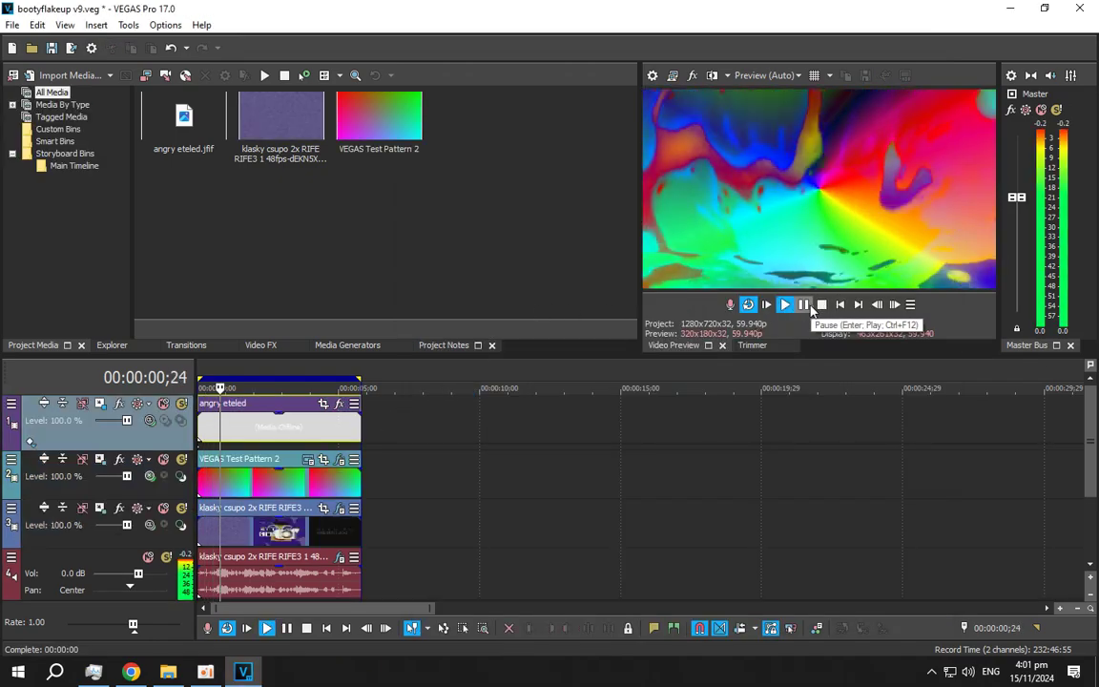
click(803, 305)
Open the klasky csupo clip's video and audio effect chains, showing the first NewBlue ME Wiggle and the CandyBox effect.
scroll(1095, 405, down, 1)
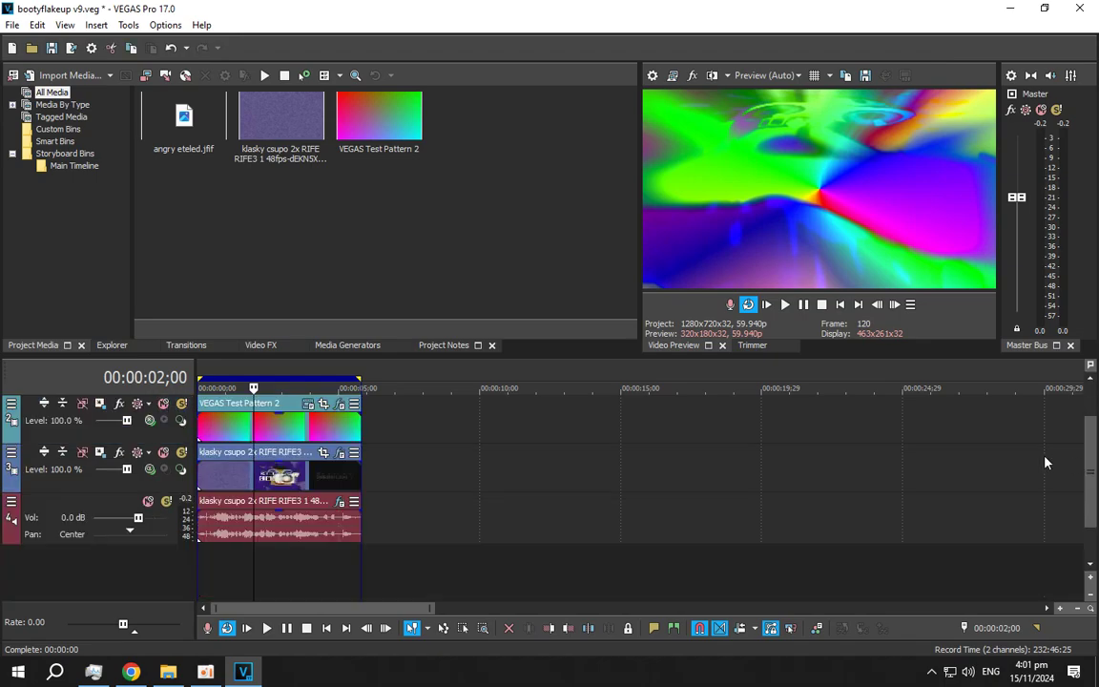
click(353, 453)
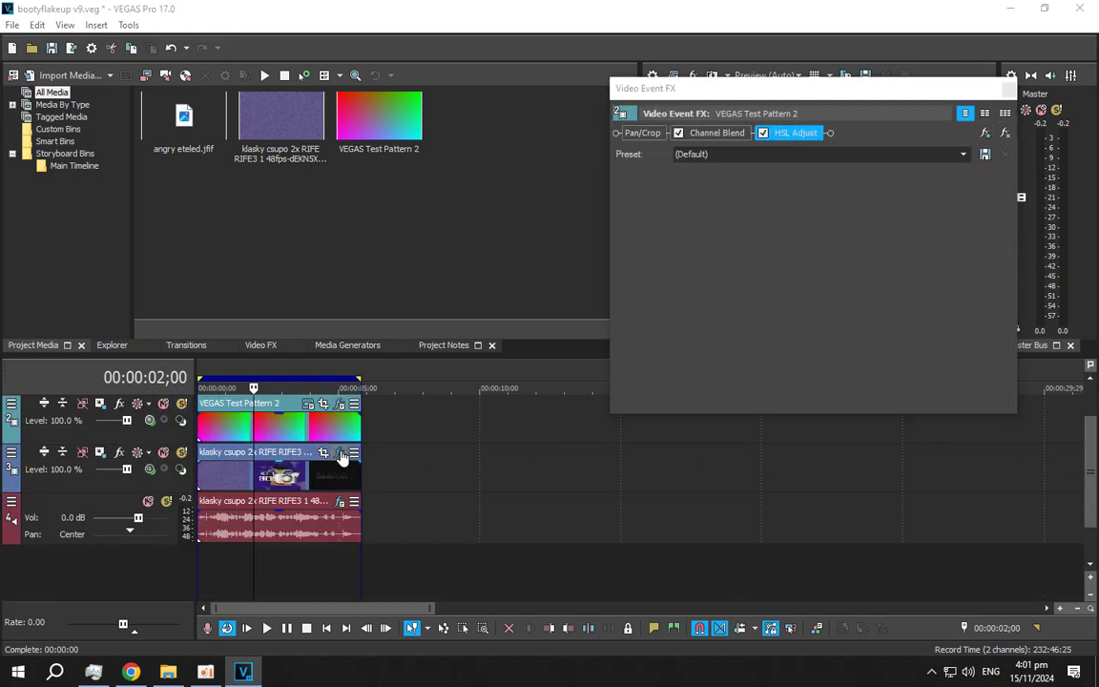
click(941, 134)
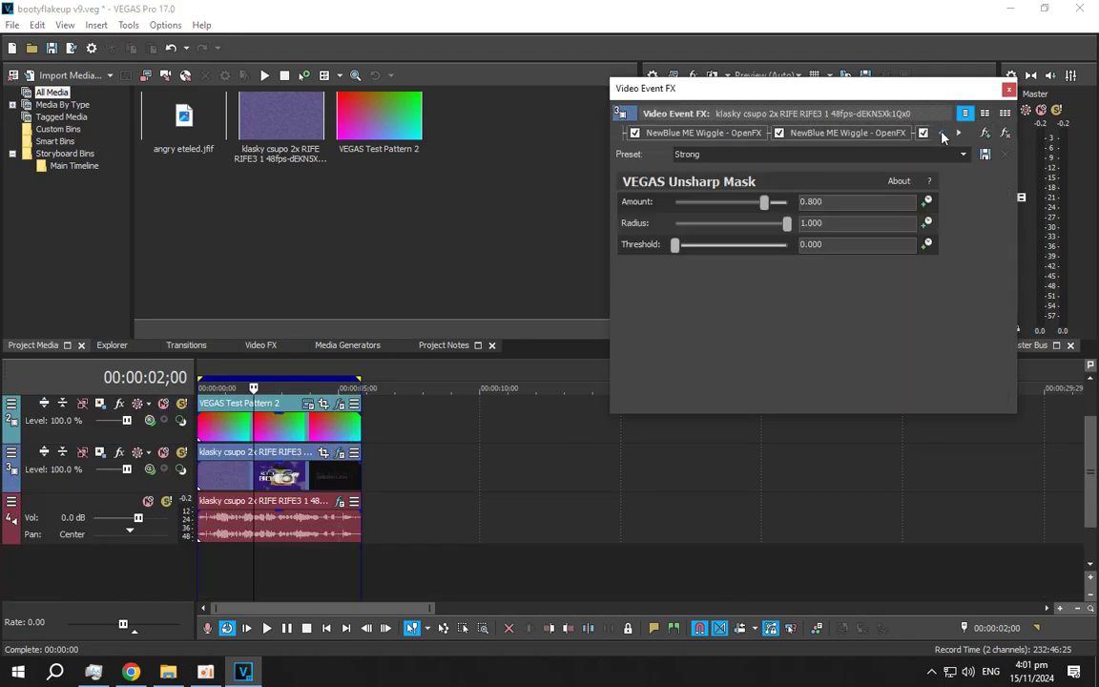
click(942, 133)
click(760, 133)
click(340, 501)
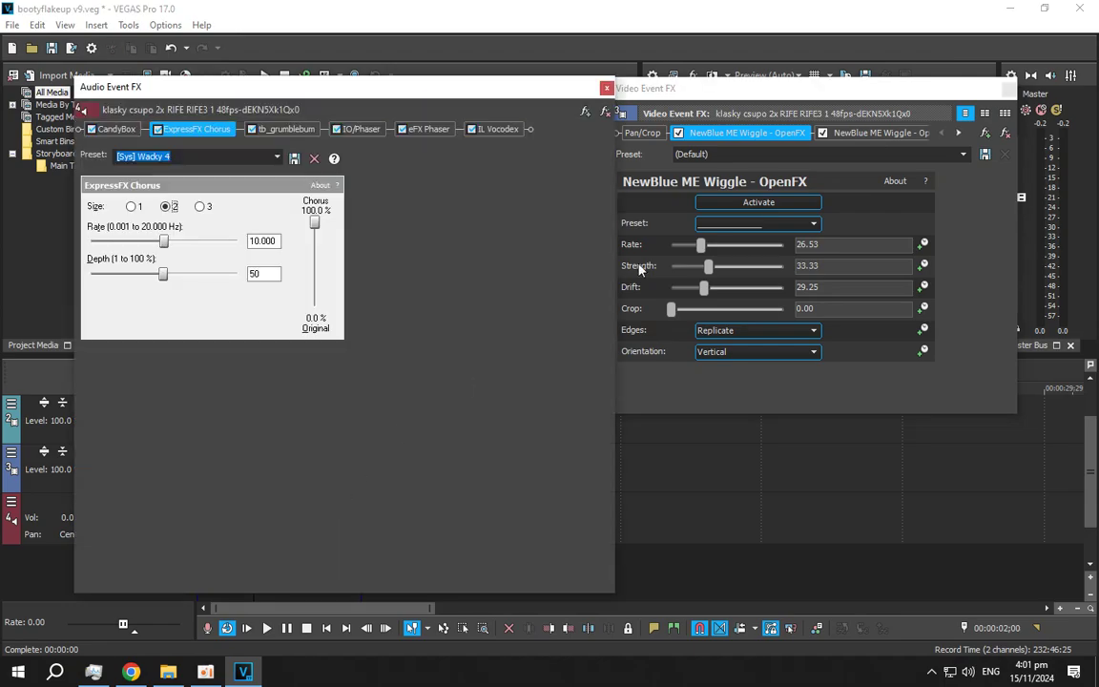
click(122, 131)
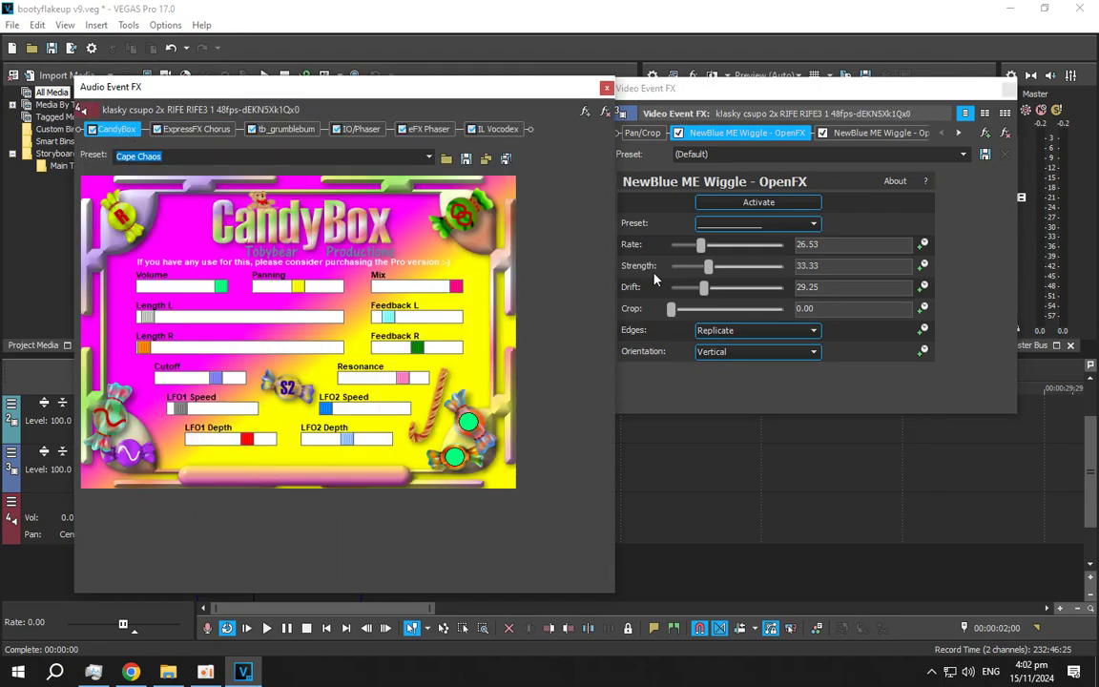
Examine the other NewBlue ME Wiggle video effects alongside the ExpressFX Chorus, tb_grumblebum and IO/Phaser audio effects.
click(865, 135)
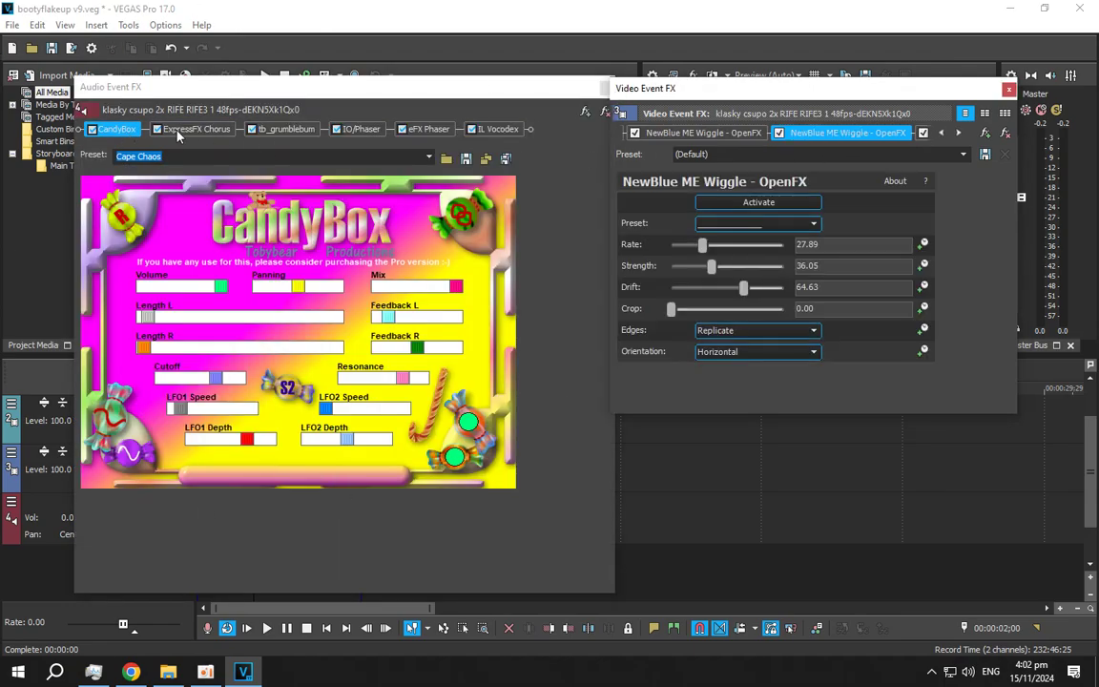
click(179, 131)
click(703, 133)
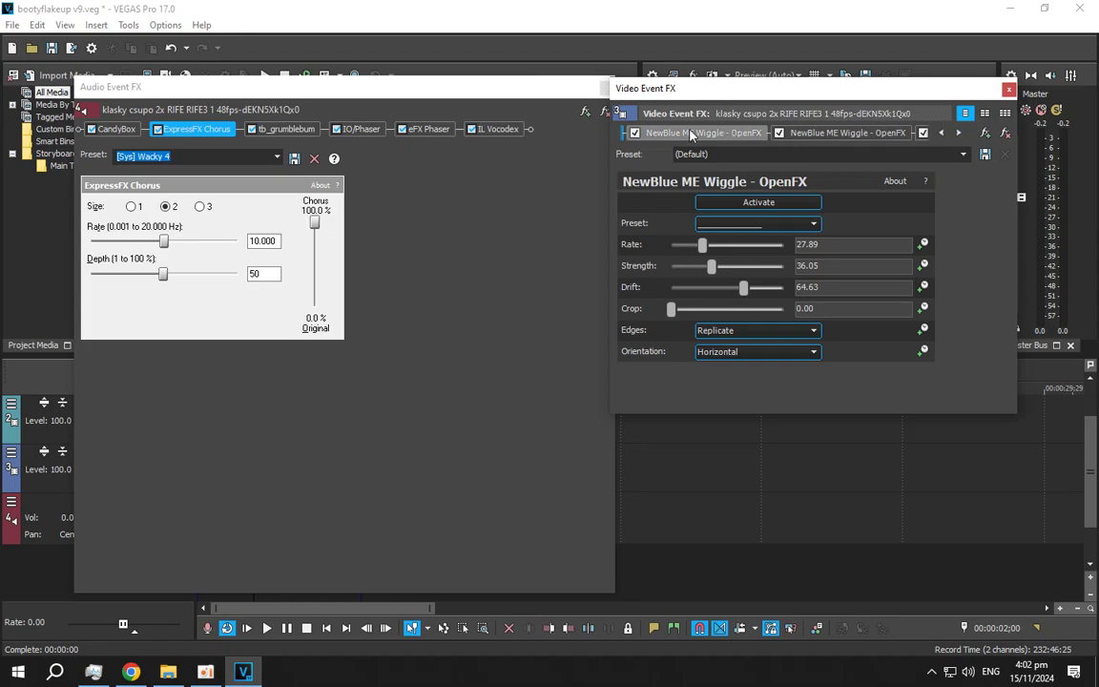
click(286, 128)
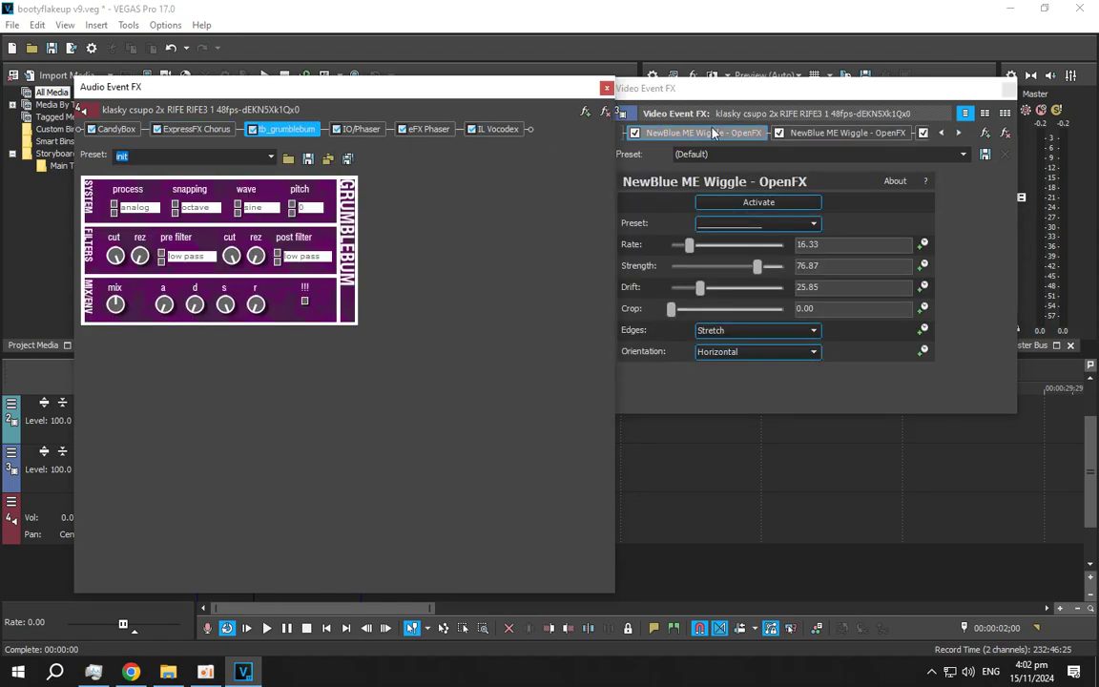
click(363, 129)
click(847, 132)
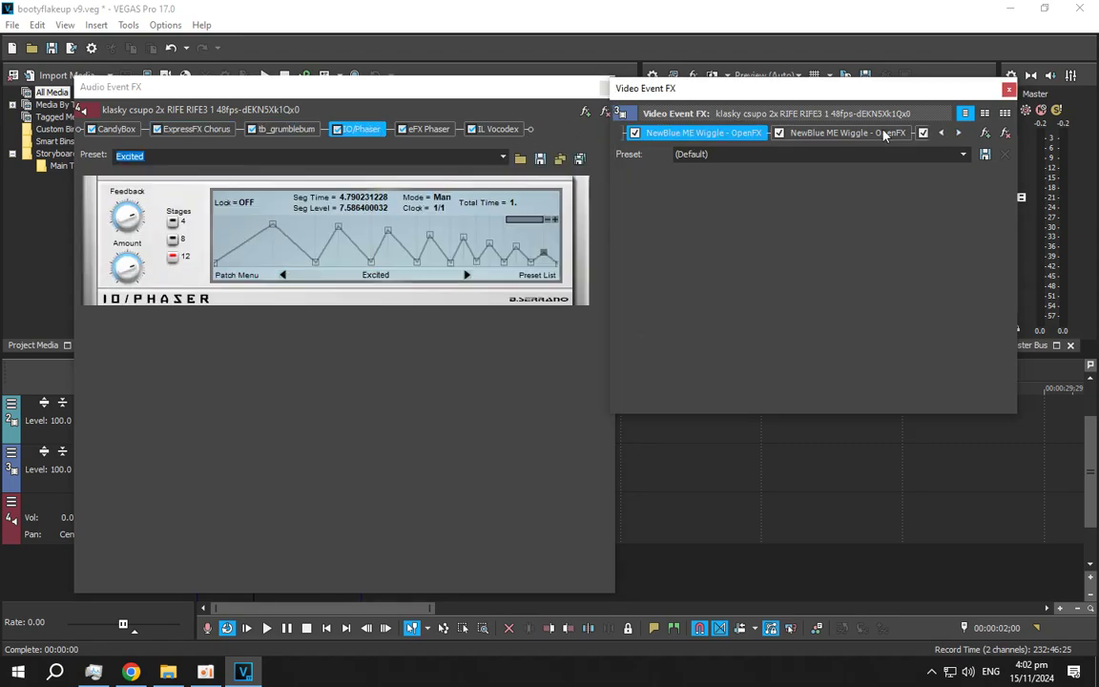
Examine the Rays, Glow and Unsharp Mask video effects and the eFX Phaser and IL Vocodex audio effects.
click(960, 134)
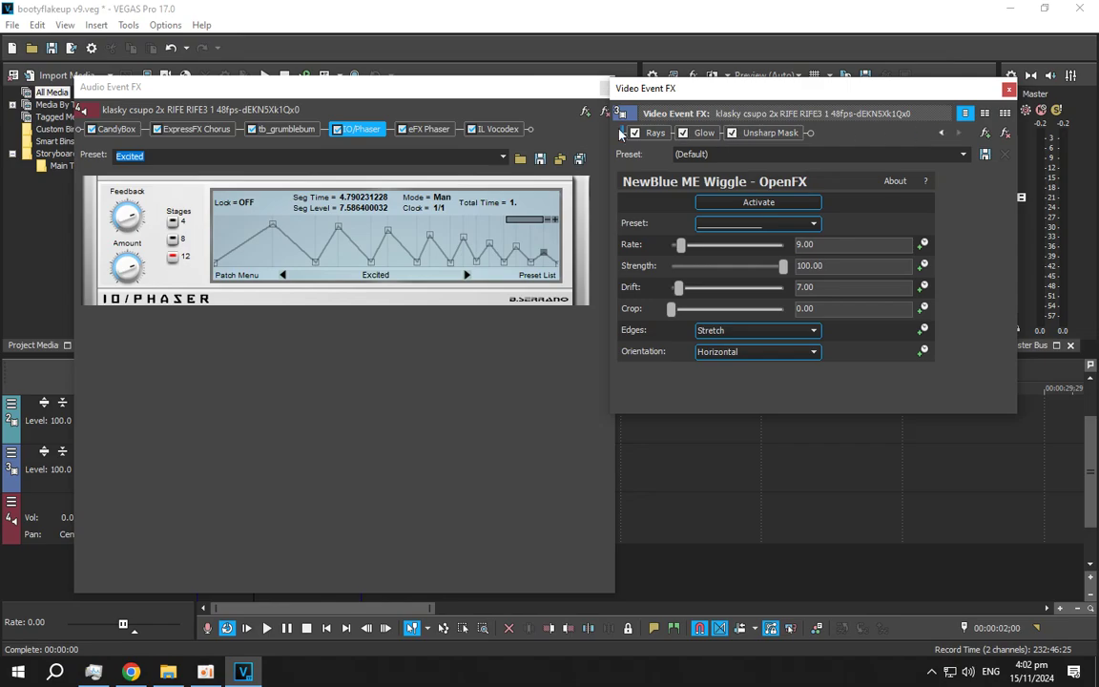
click(429, 129)
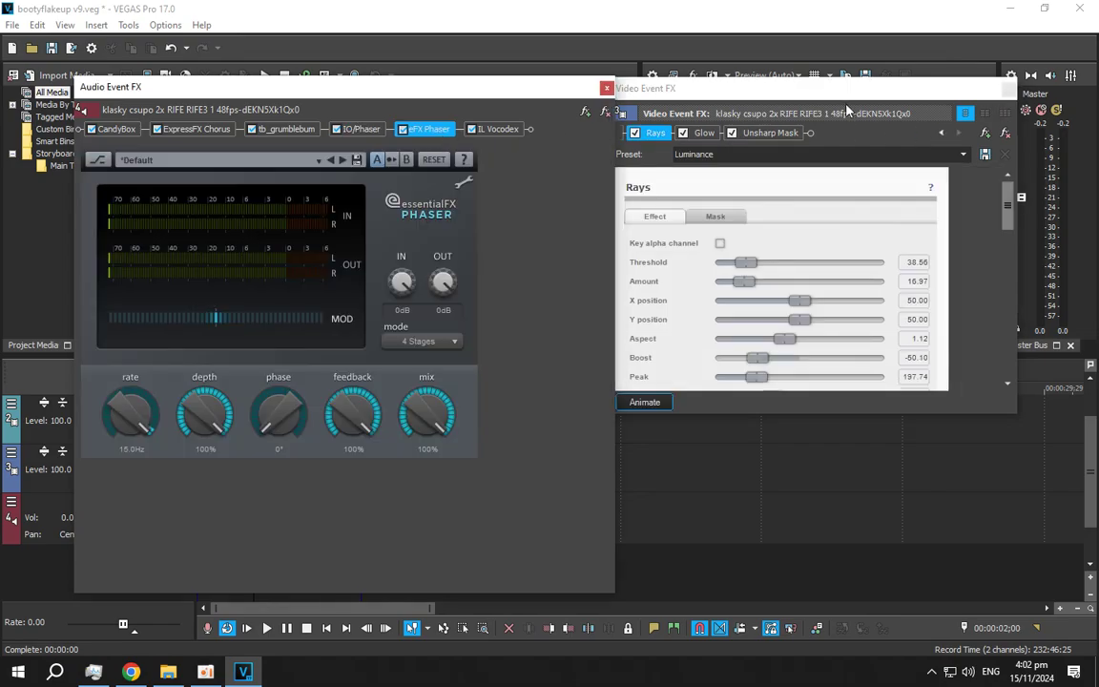
click(757, 87)
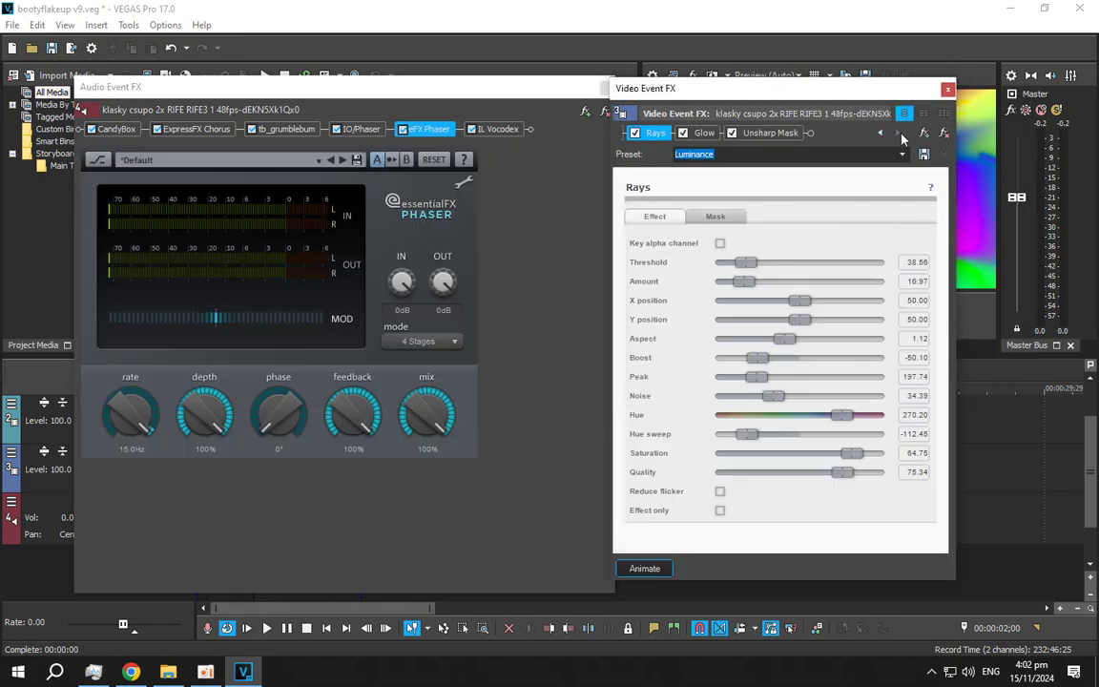
click(702, 134)
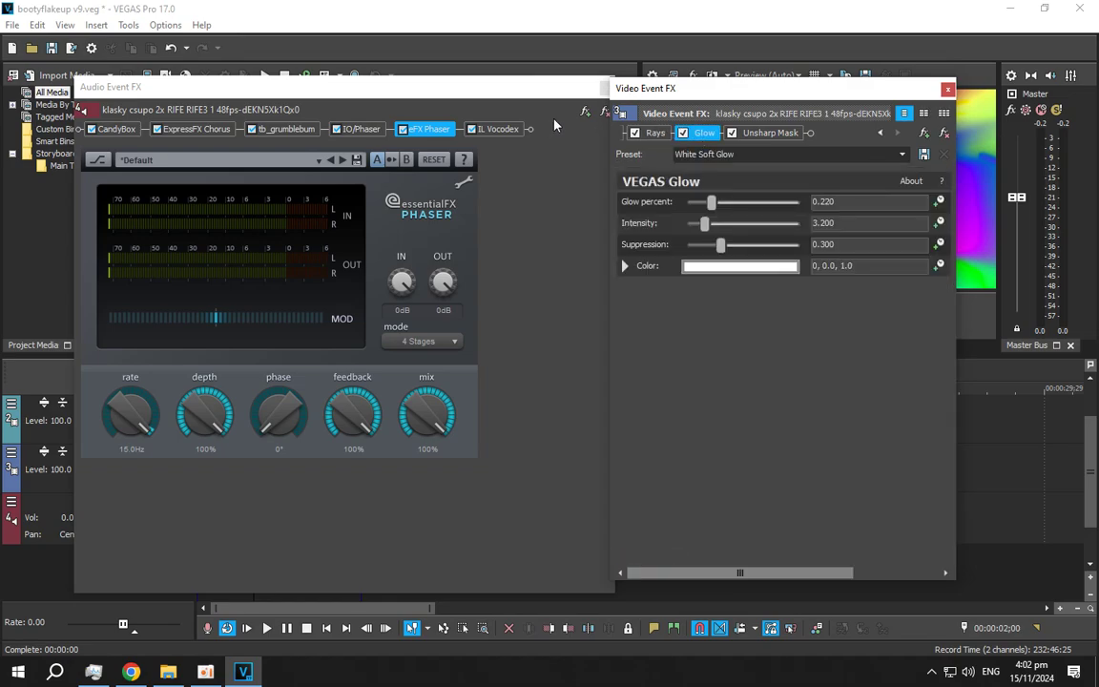
click(497, 128)
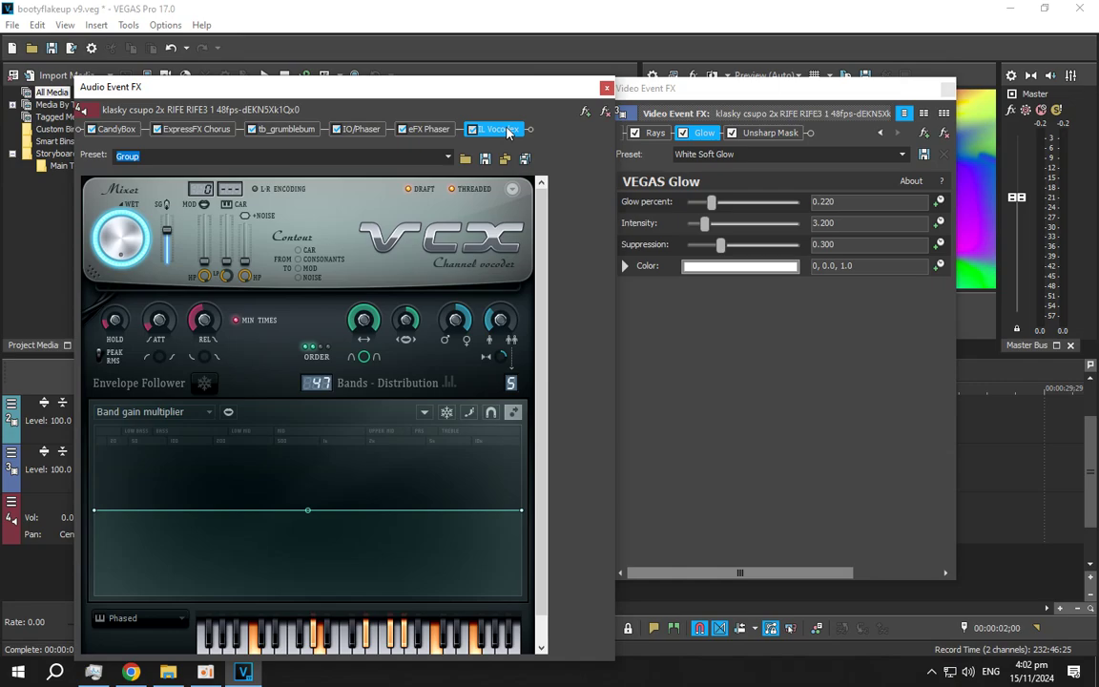
drag(485, 98, 477, 17)
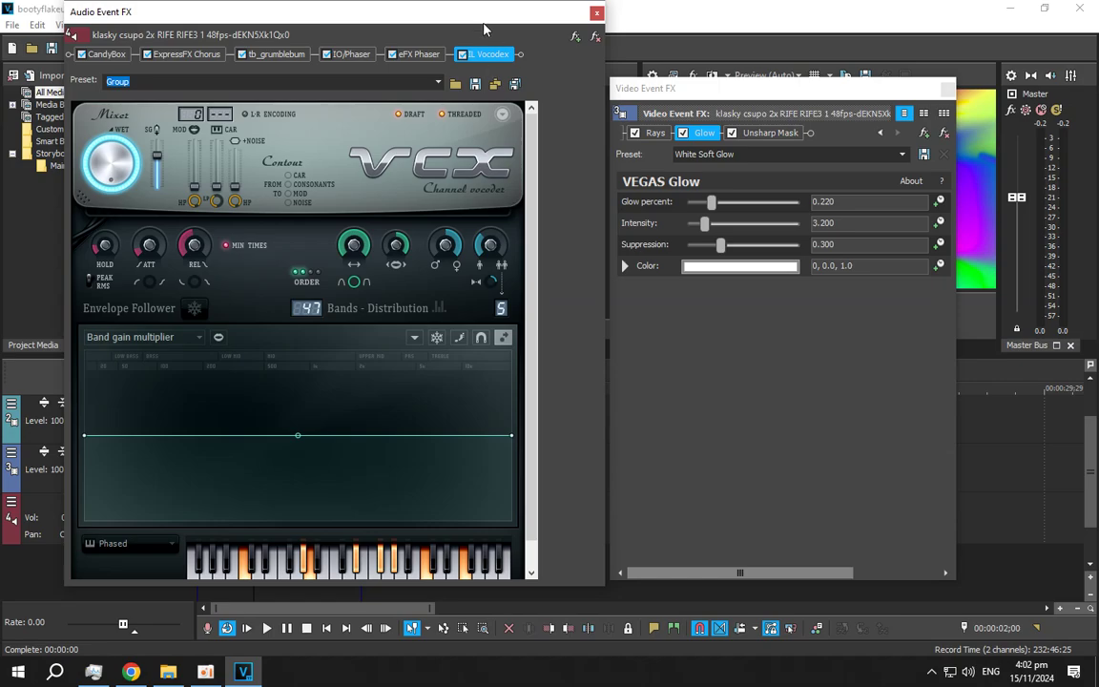
click(769, 133)
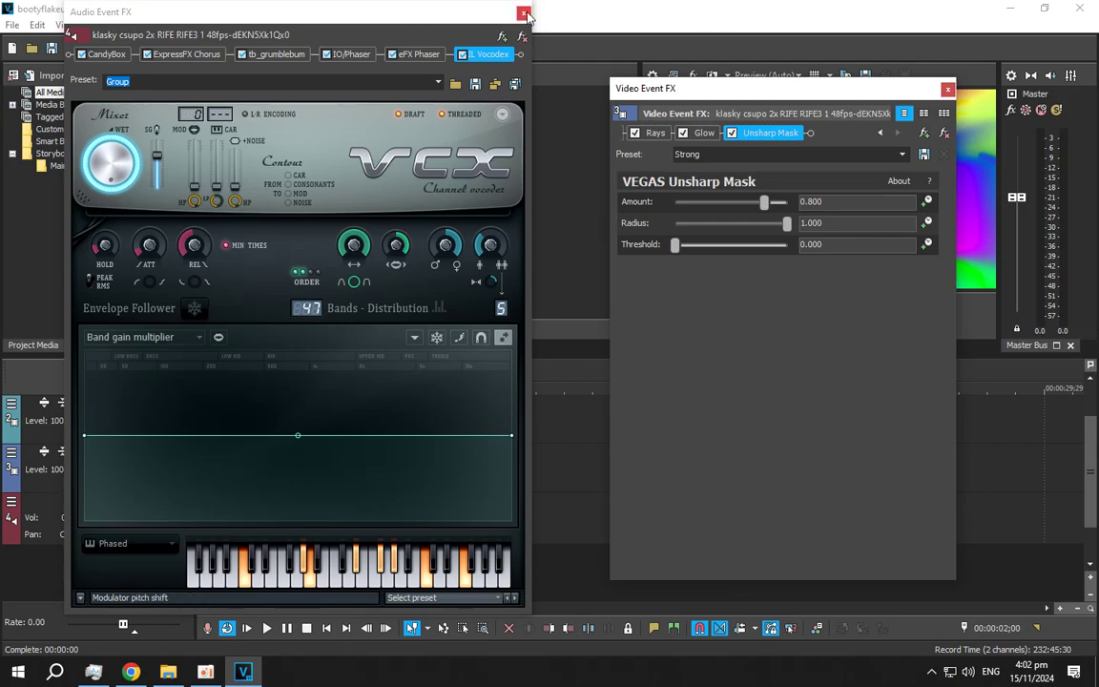
Play the project to check the IL Vocodex effect on the audio, closing both effects windows.
click(947, 89)
click(785, 305)
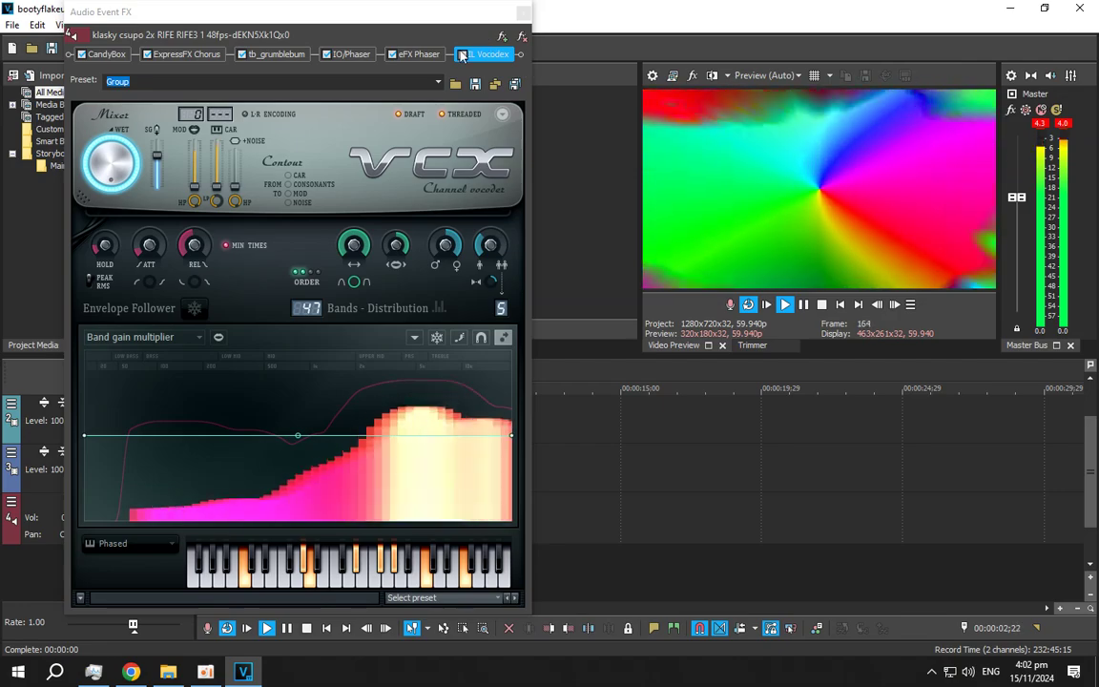
click(462, 55)
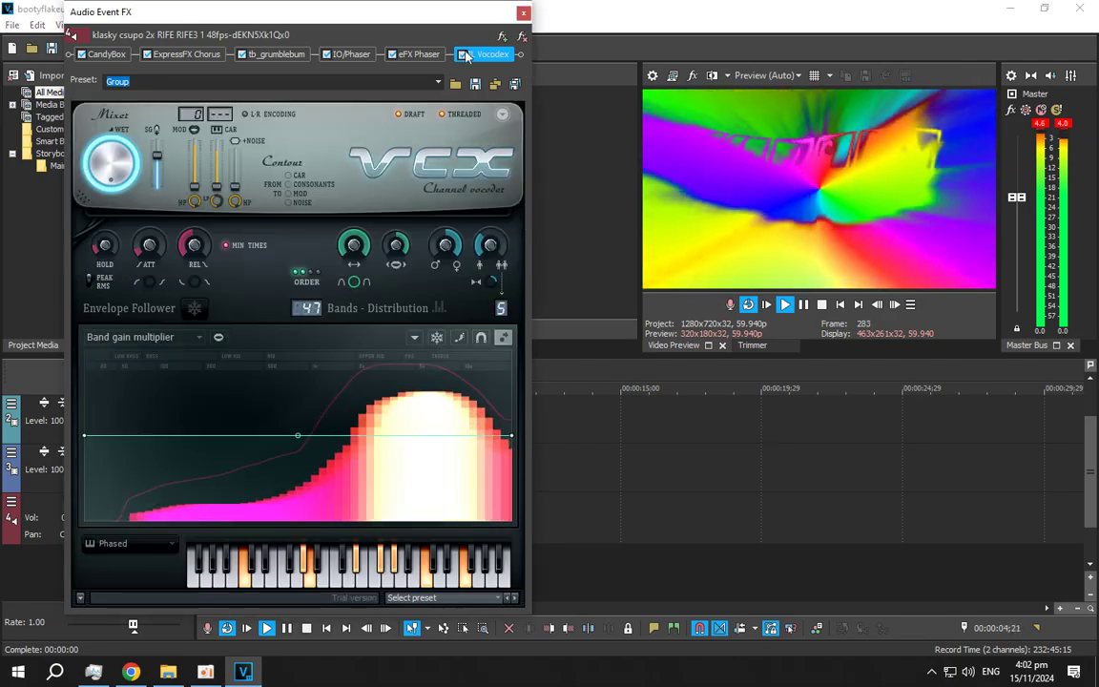
click(521, 12)
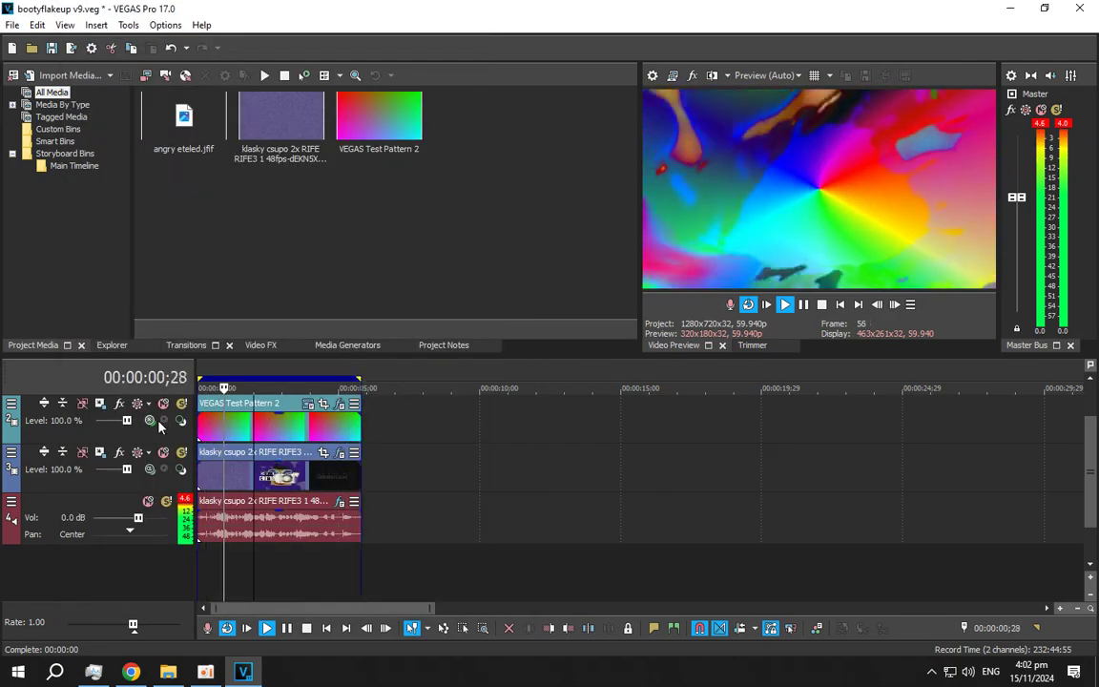
Stop playback and inspect the compositing mode of the VEGAS Test Pattern 2 track.
click(151, 421)
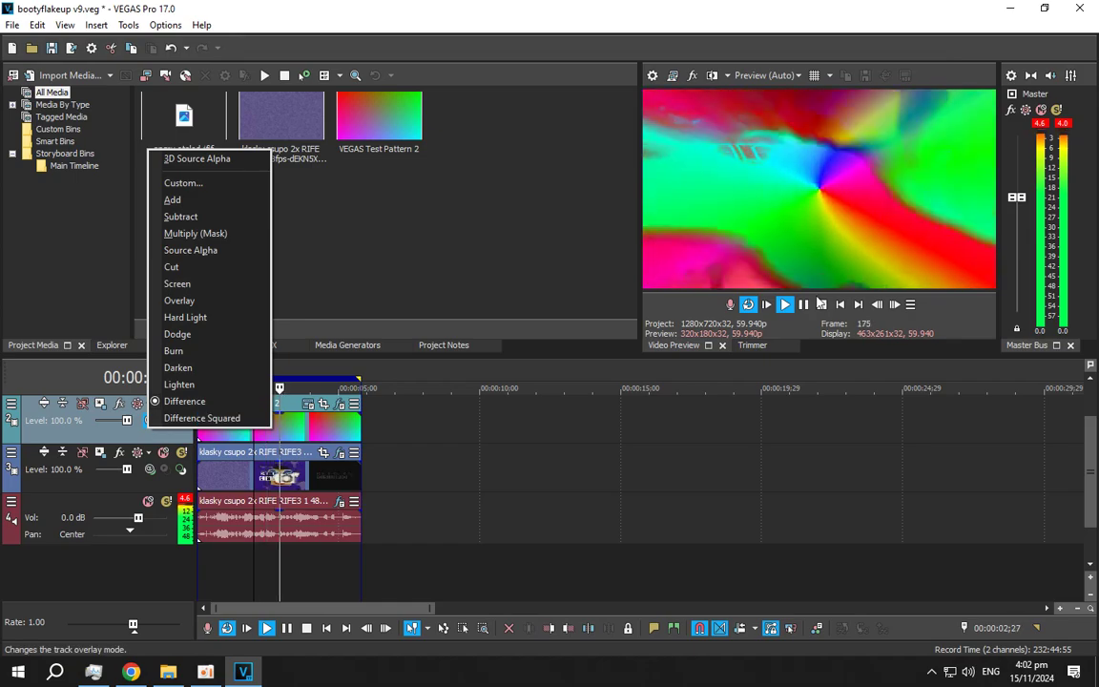
key(Return)
click(151, 422)
click(153, 425)
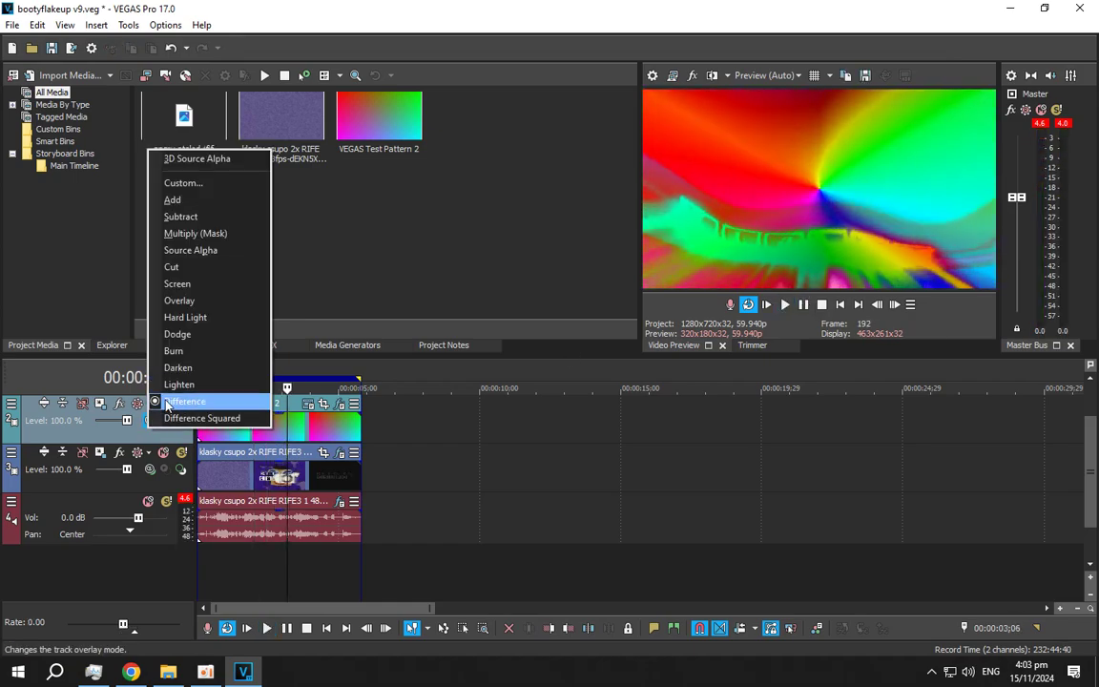
Examine the VEGAS Test Pattern 2 clip's Channel Blend settings and the HSL Adjust hue animation from first to last keyframe.
click(338, 405)
click(717, 133)
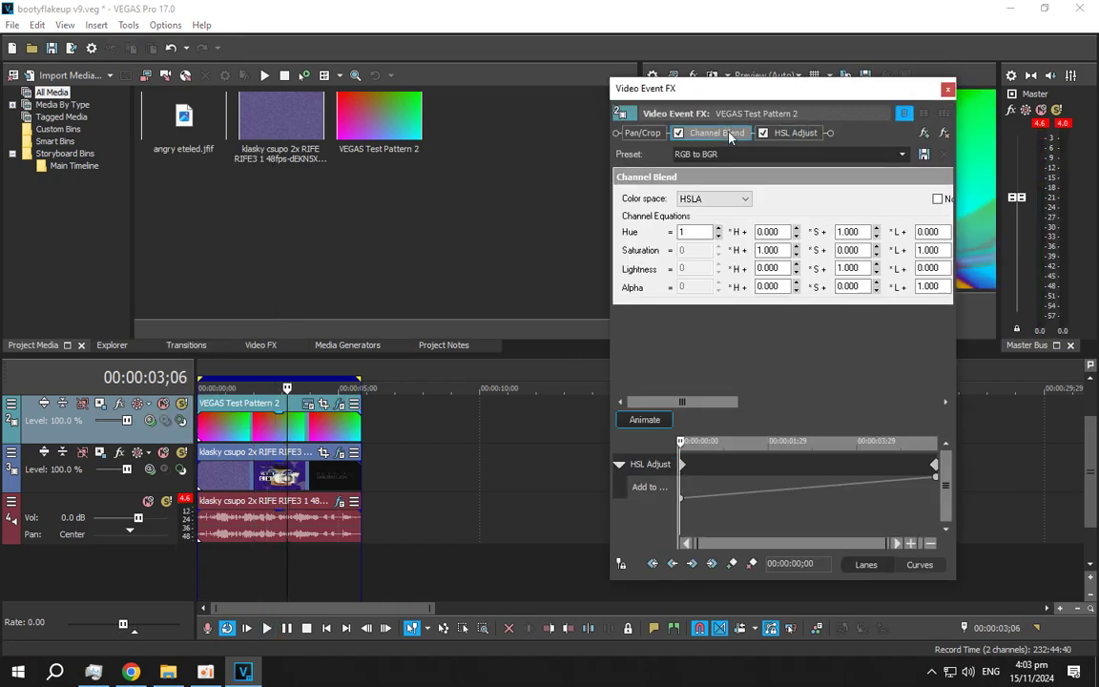
drag(884, 117, 693, 84)
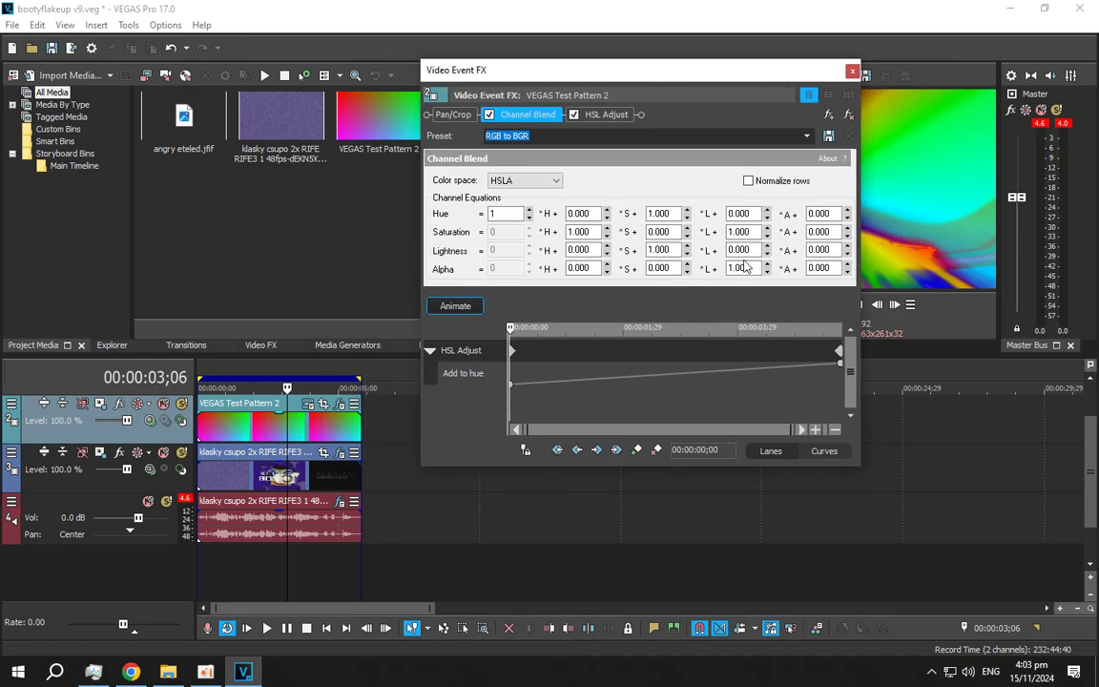
click(601, 115)
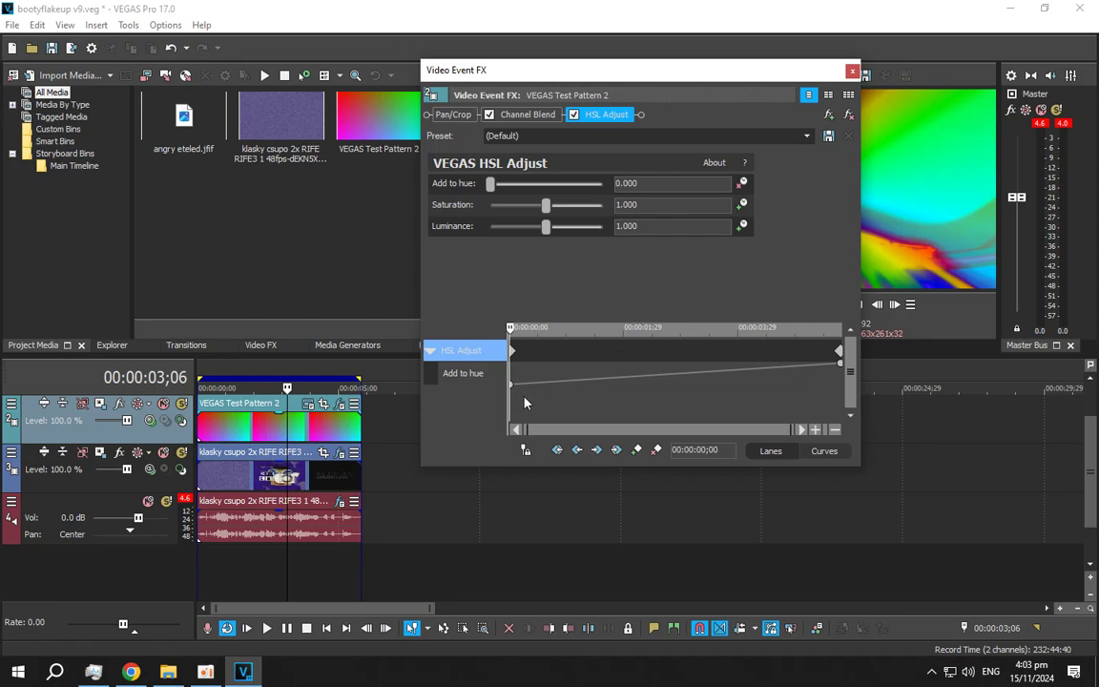
drag(524, 402, 982, 248)
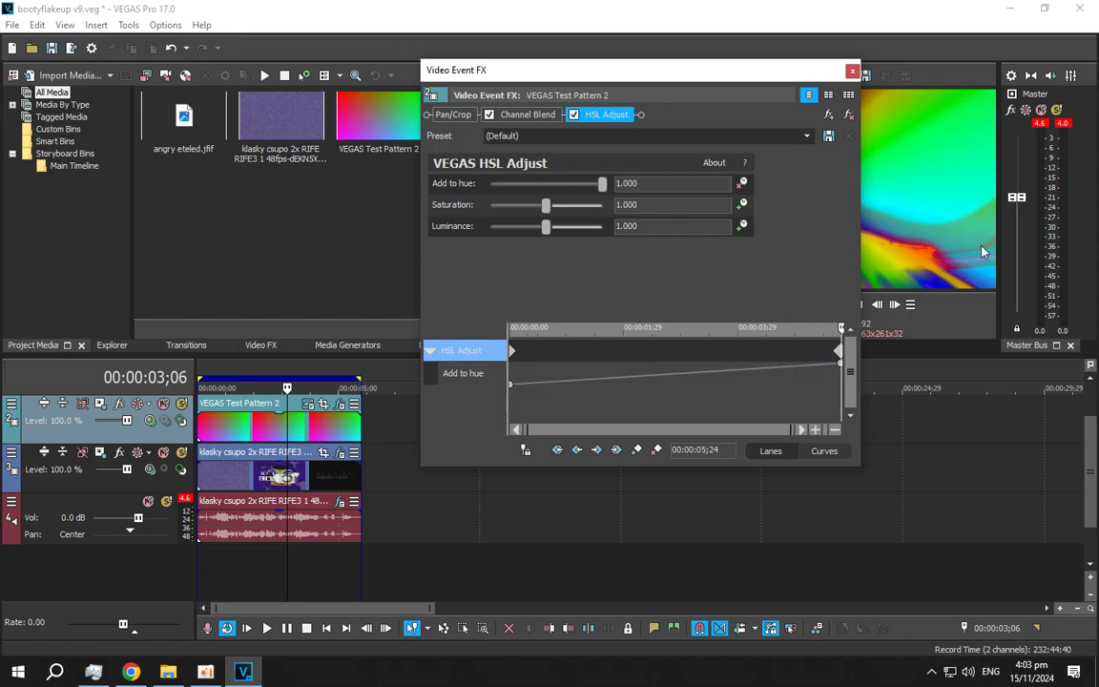
Close the video effects window and play bootyflakeup v9 briefly to check the animated hue on the composited clip.
click(852, 70)
click(784, 305)
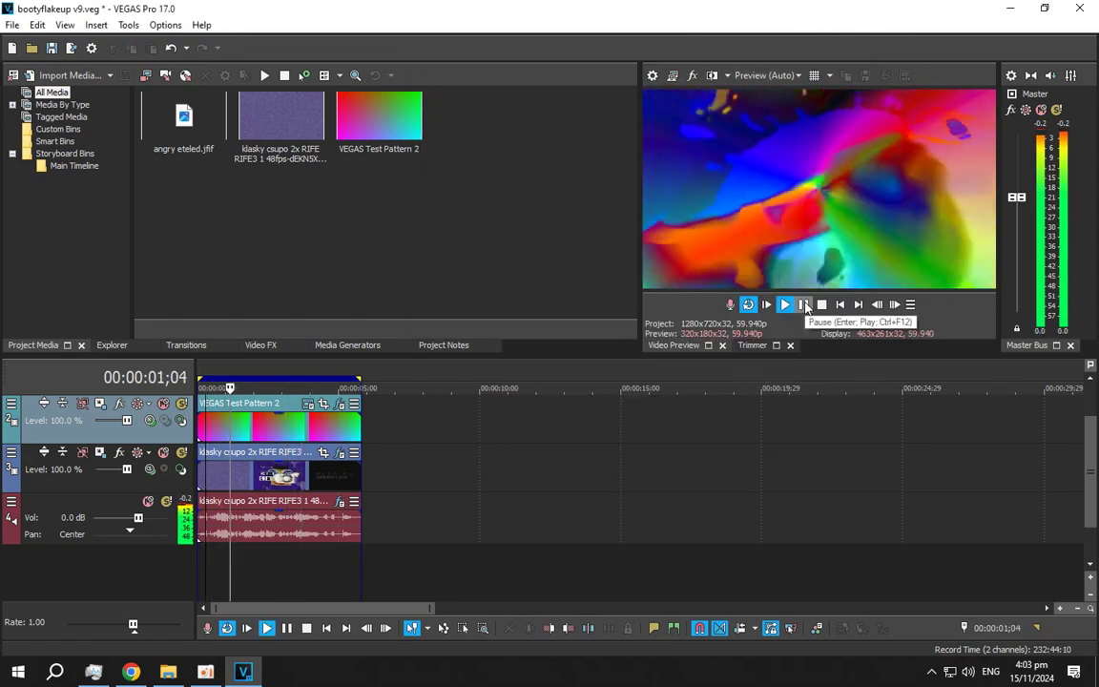
click(805, 304)
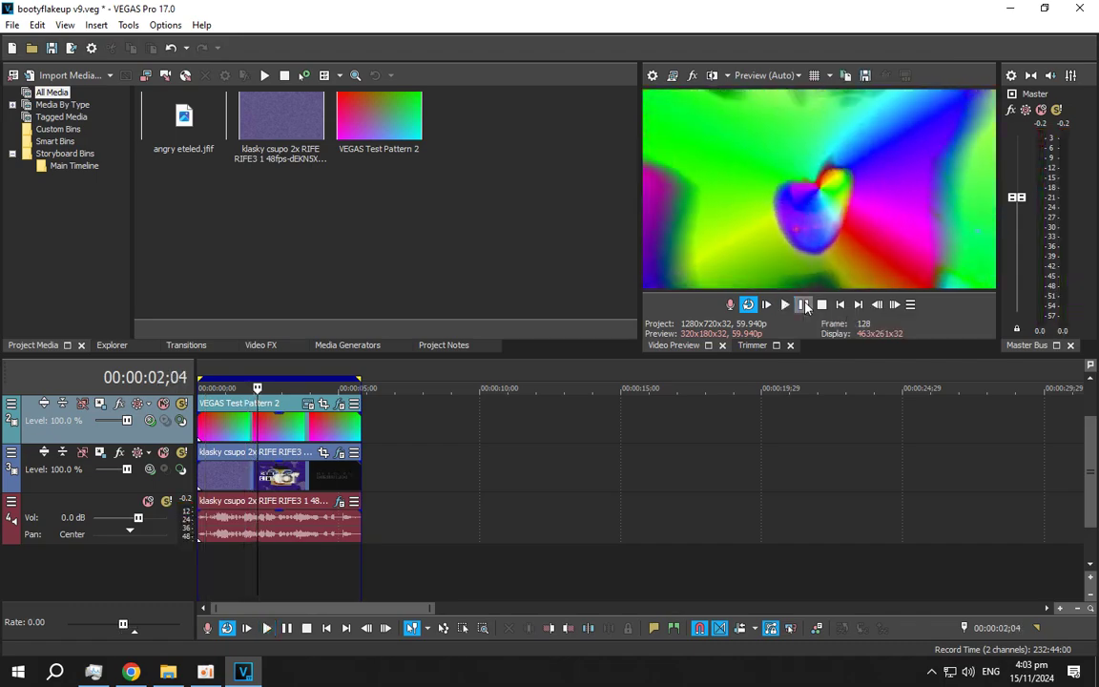
click(203, 670)
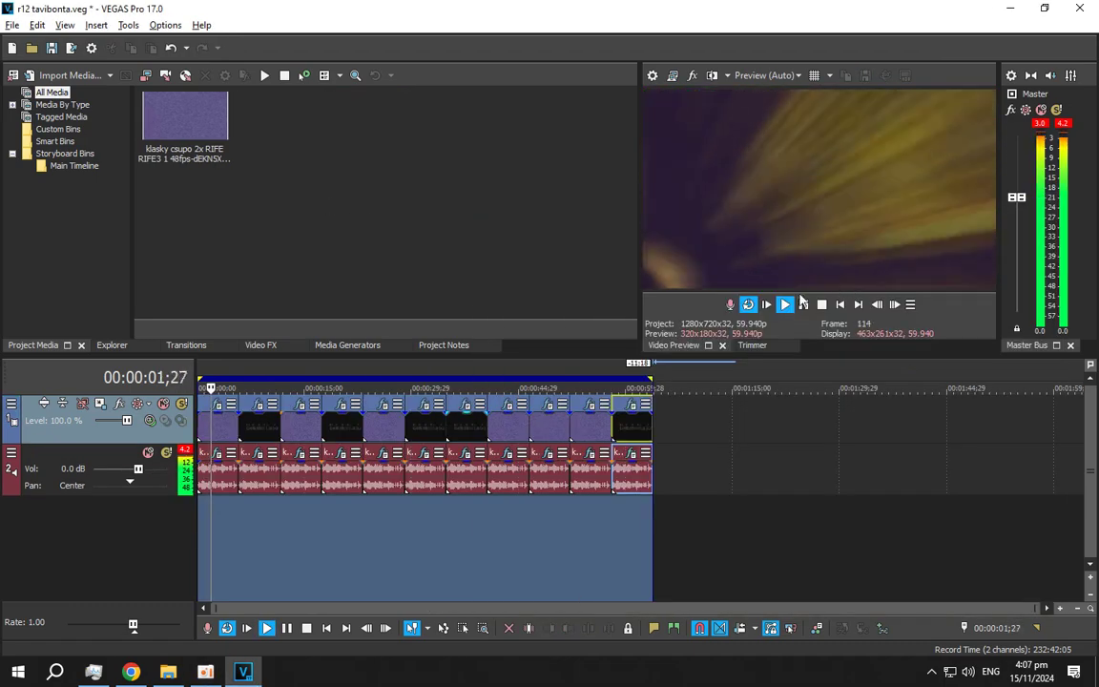
Open the first r12 tavibonta clip's video and audio effects side by side and view the Mr. Waveshaper curve.
click(219, 405)
click(217, 453)
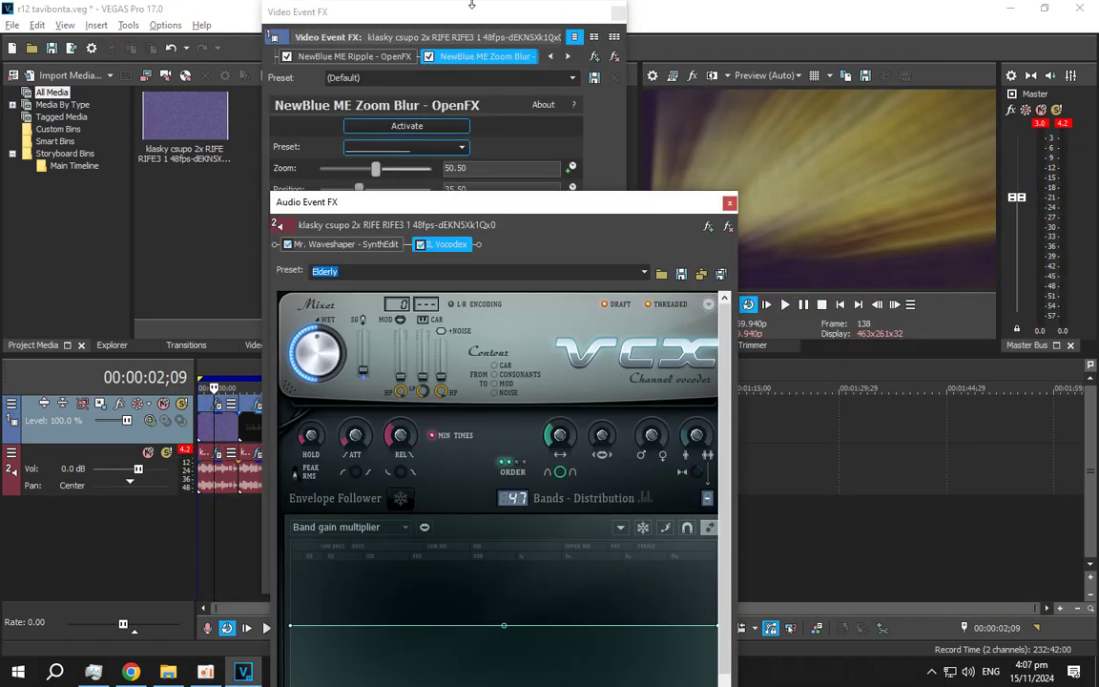
click(370, 248)
drag(420, 216, 236, 157)
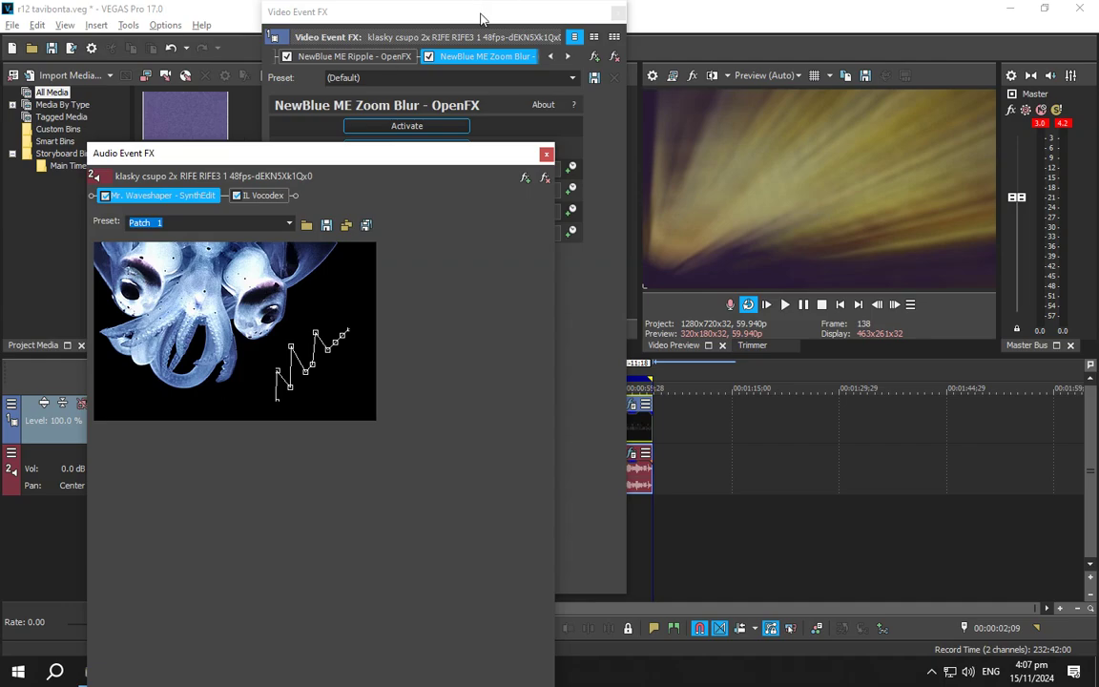
drag(480, 18, 815, 21)
Inspect the NewBlue AE Metallic settings on the first clip, including its effect color.
click(883, 60)
click(725, 60)
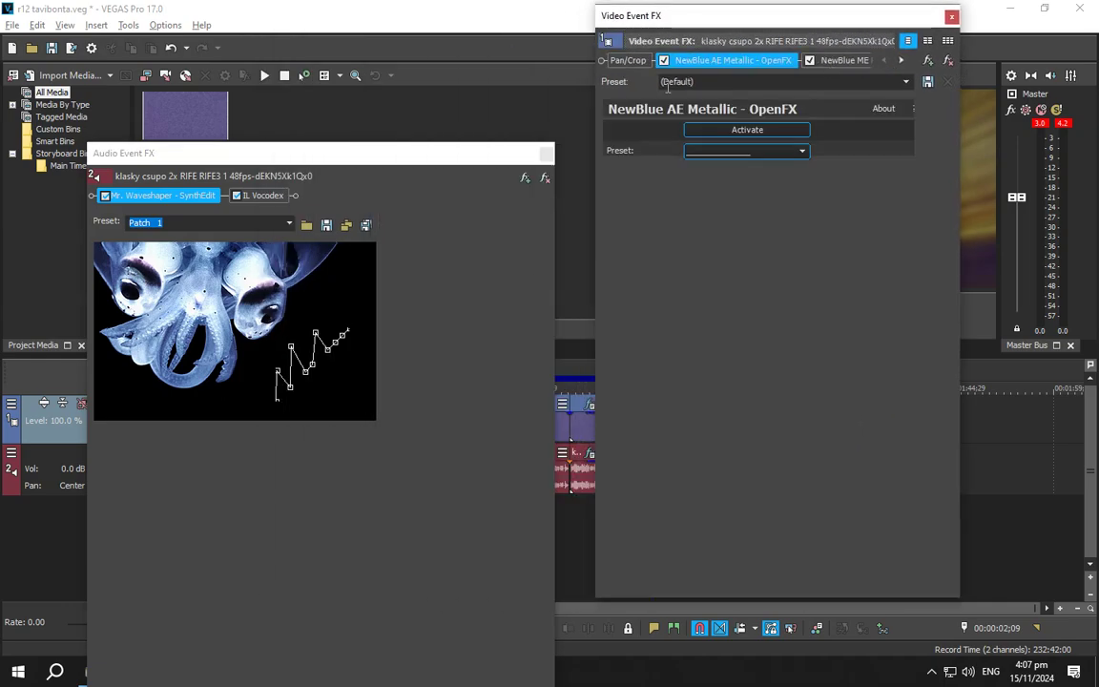
drag(442, 165, 450, 102)
click(703, 176)
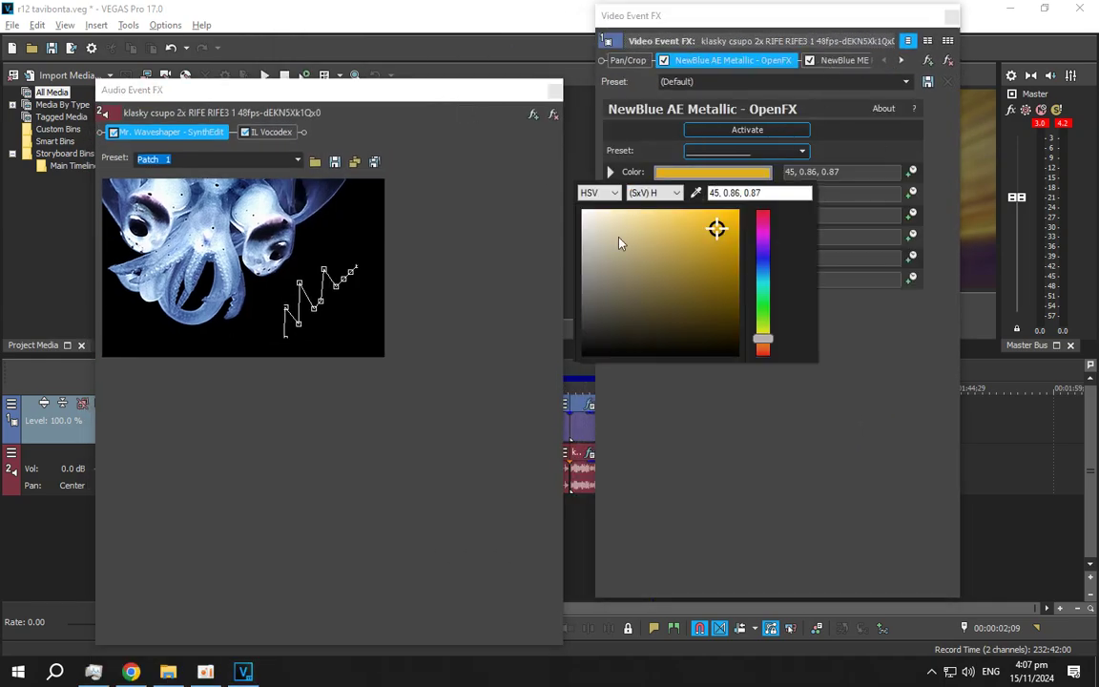
Examine the first clip's NewBlue ME Ripple, IL Vocodex and NewBlue ME Zoom Blur settings, closing the audio effects window.
click(809, 60)
click(810, 60)
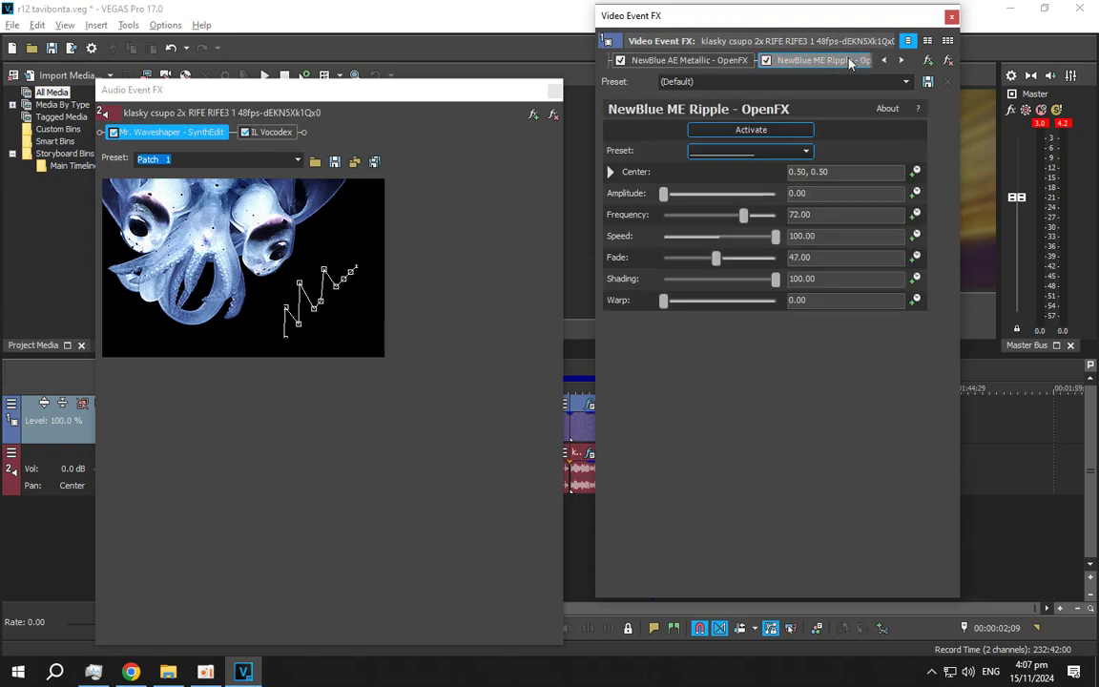
click(270, 131)
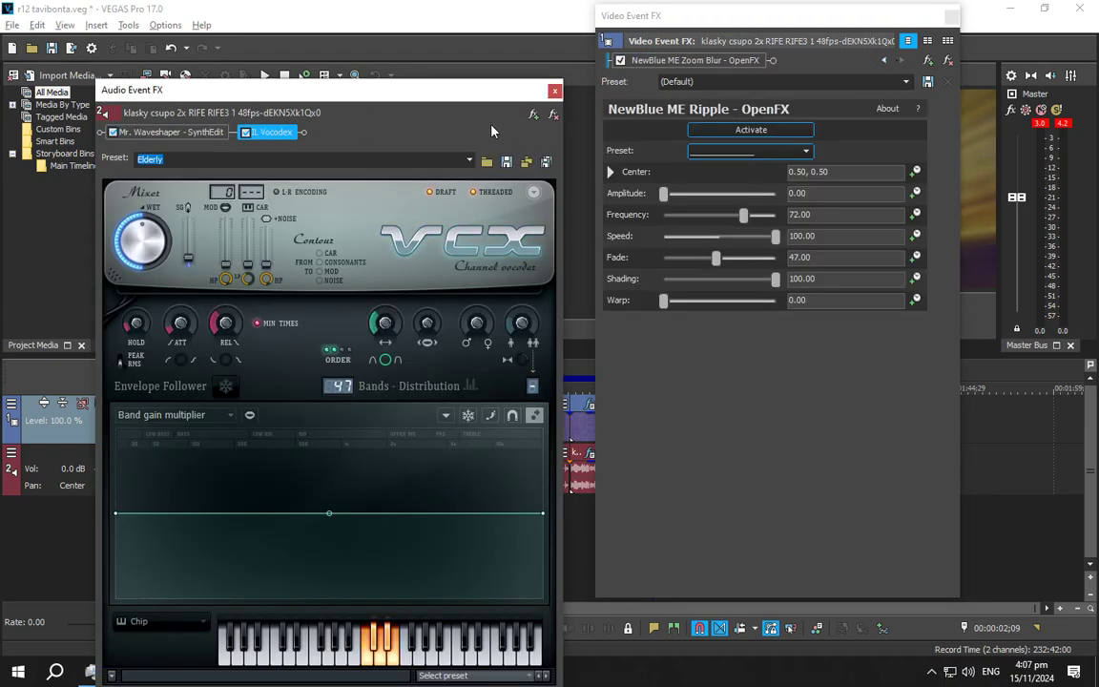
drag(433, 93, 429, 26)
click(689, 60)
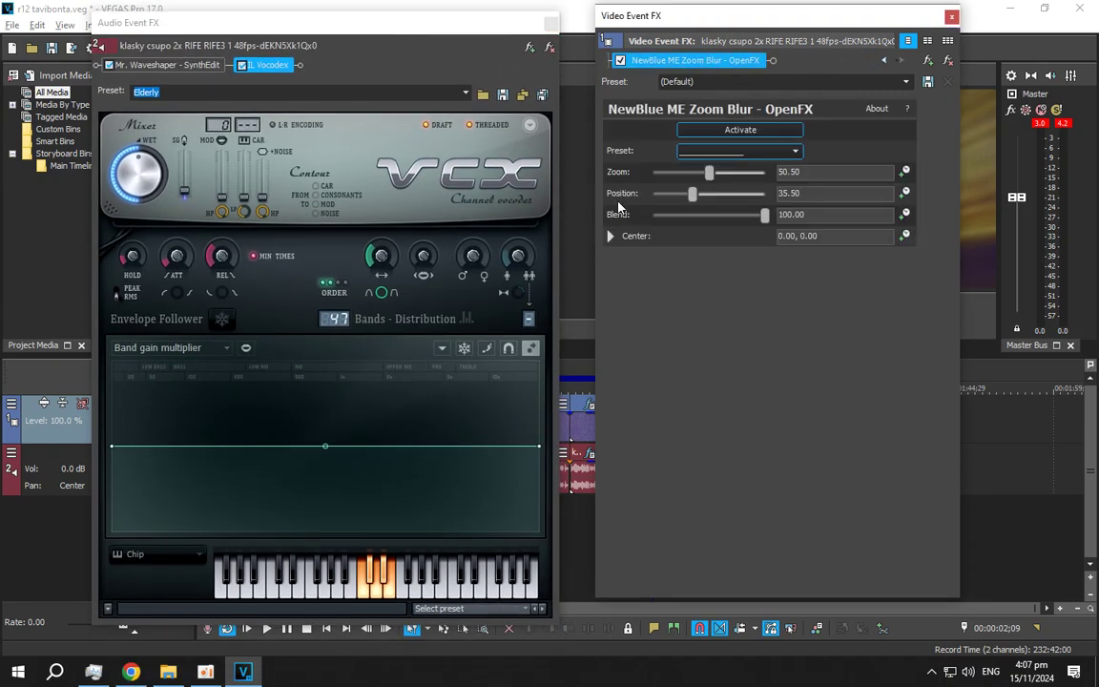
click(551, 24)
Open the second clip's video and audio effect chains and view the Noise Gate and PShif settings.
click(258, 404)
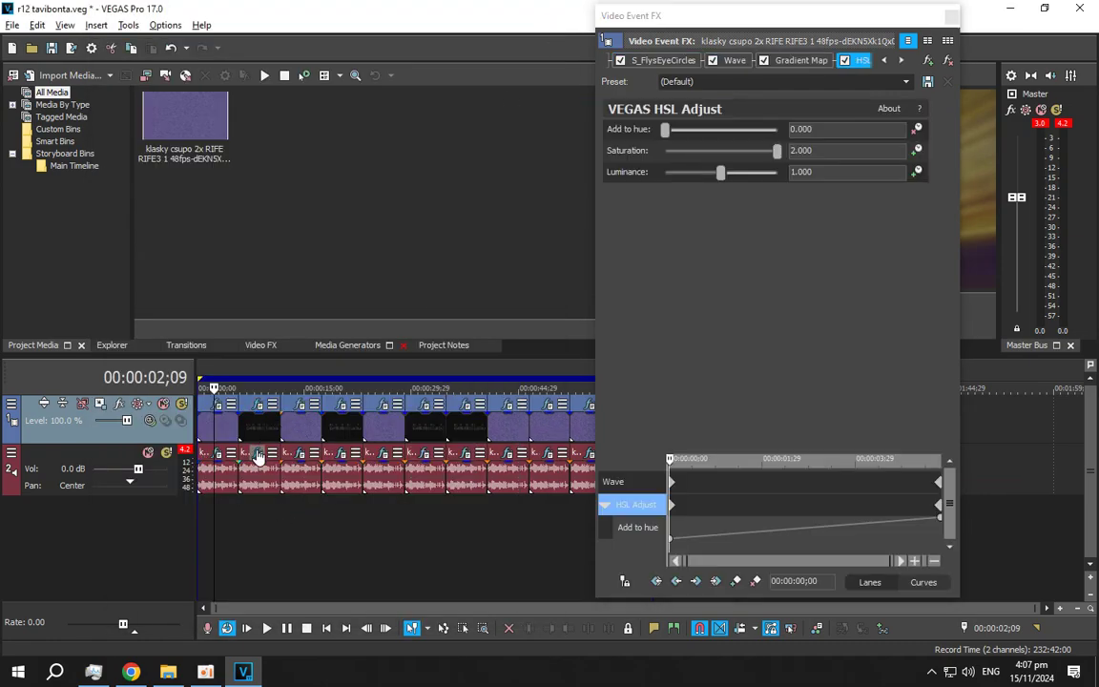
click(259, 453)
click(885, 60)
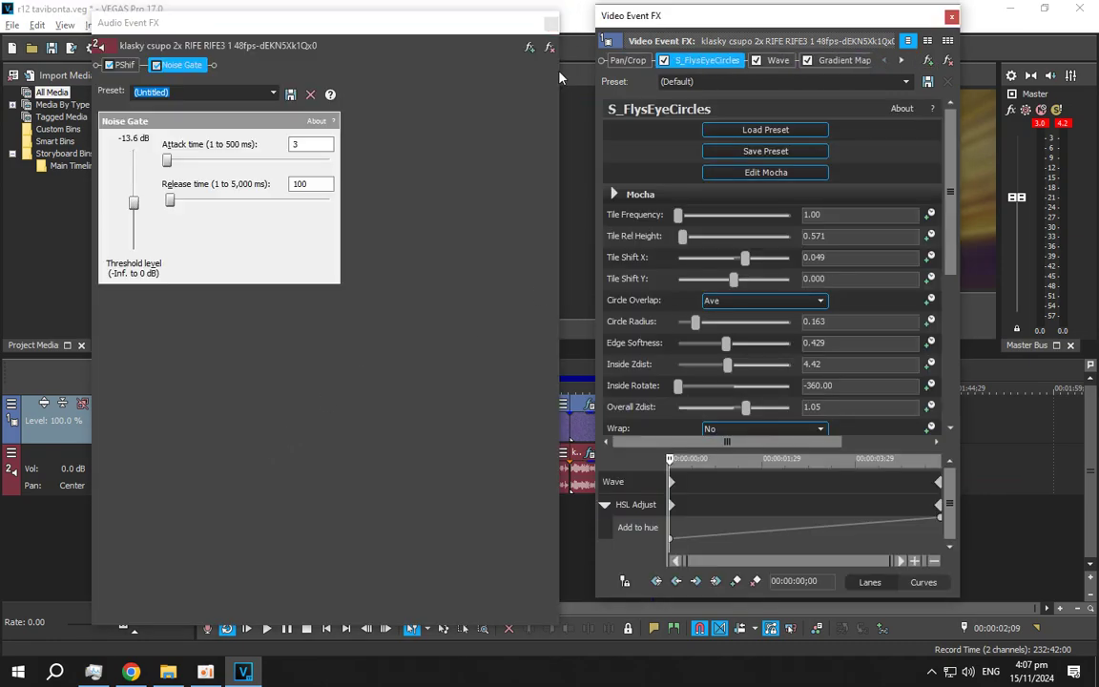
click(126, 65)
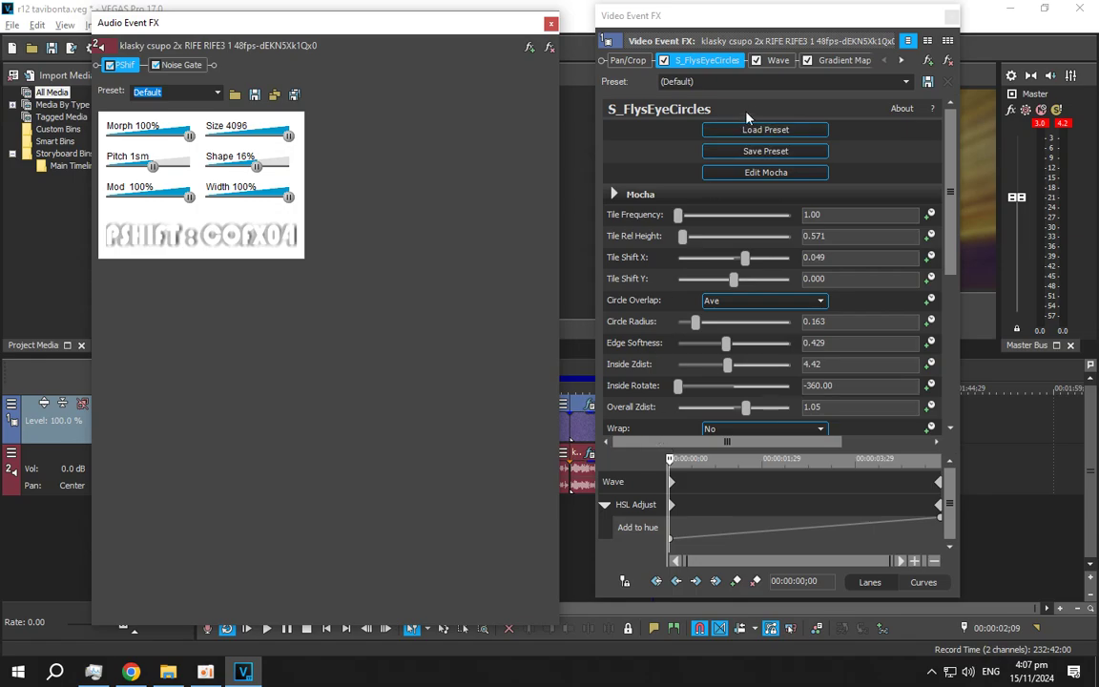
Examine the second clip's S_FlysEyeCircles parameters and its Wave effect from the first to the last keyframe.
scroll(944, 140, down, 2)
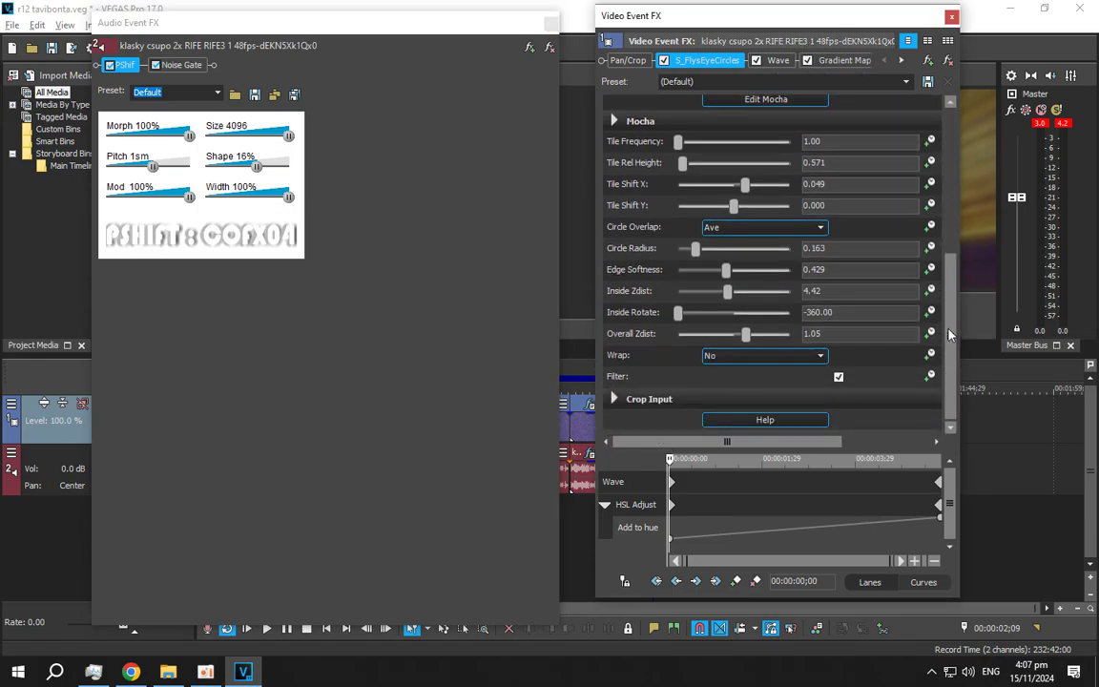
click(777, 60)
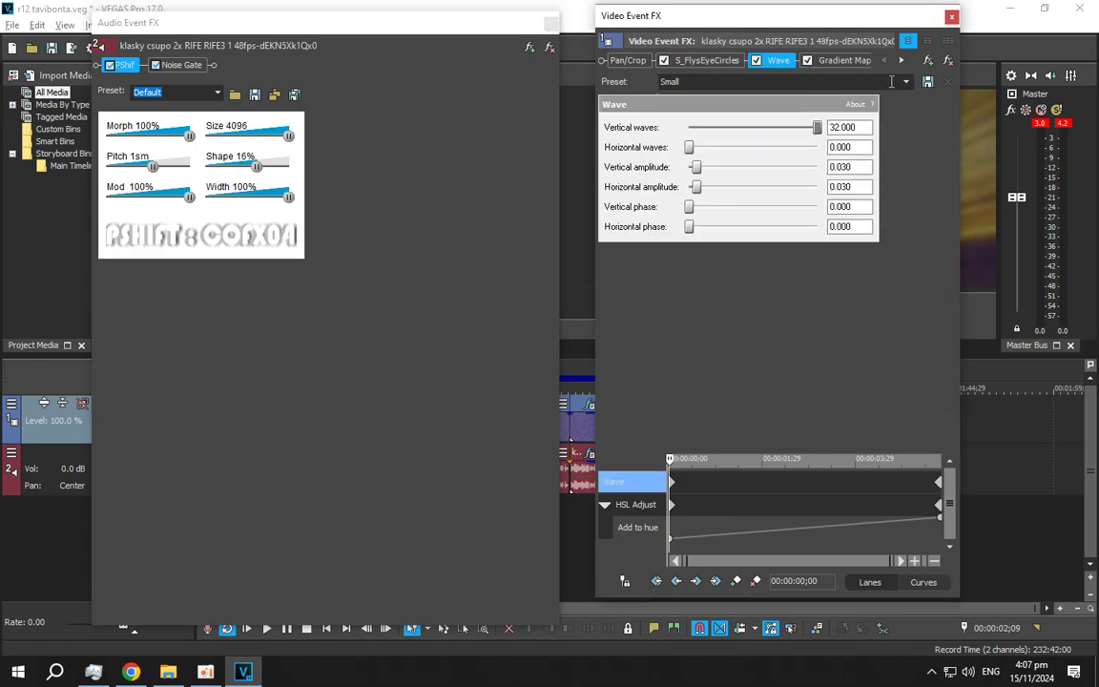
drag(668, 461, 940, 460)
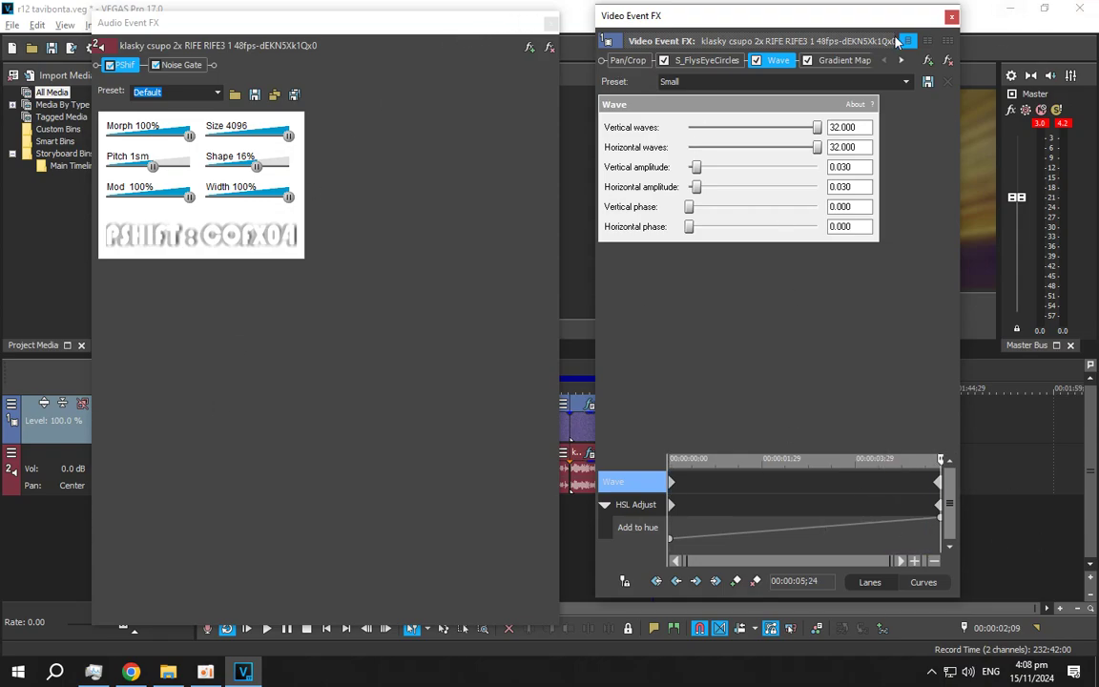
Inspect the Gradient Map color points and the Noise Gate settings on the second clip, closing the audio effects window.
click(813, 60)
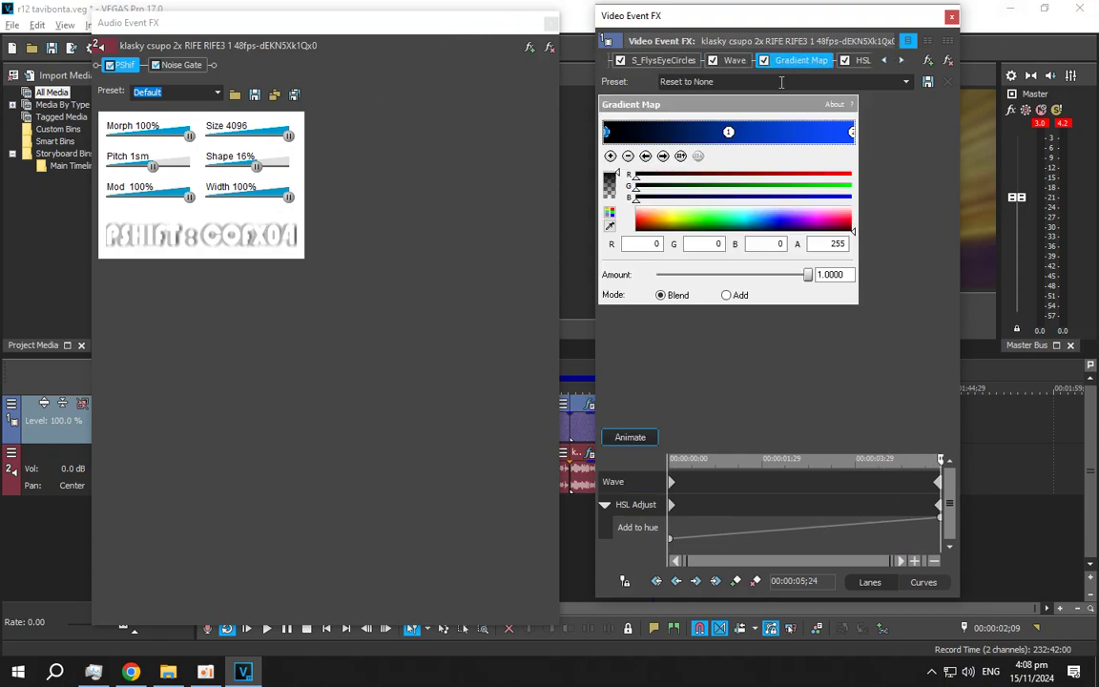
click(181, 64)
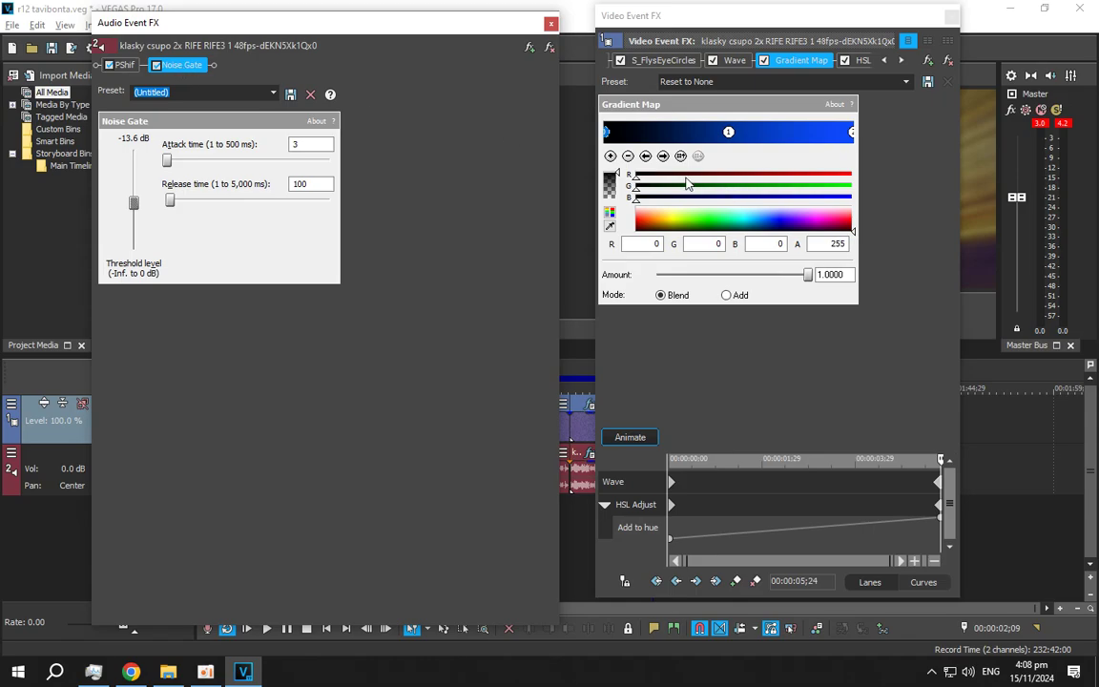
click(902, 60)
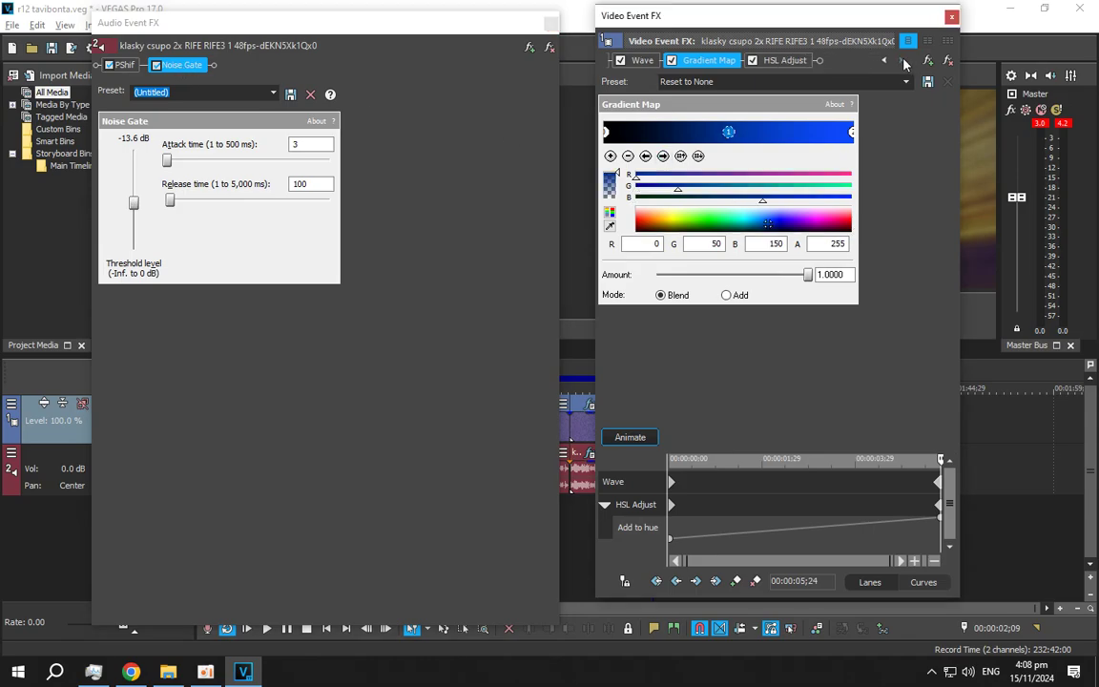
click(663, 155)
click(541, 24)
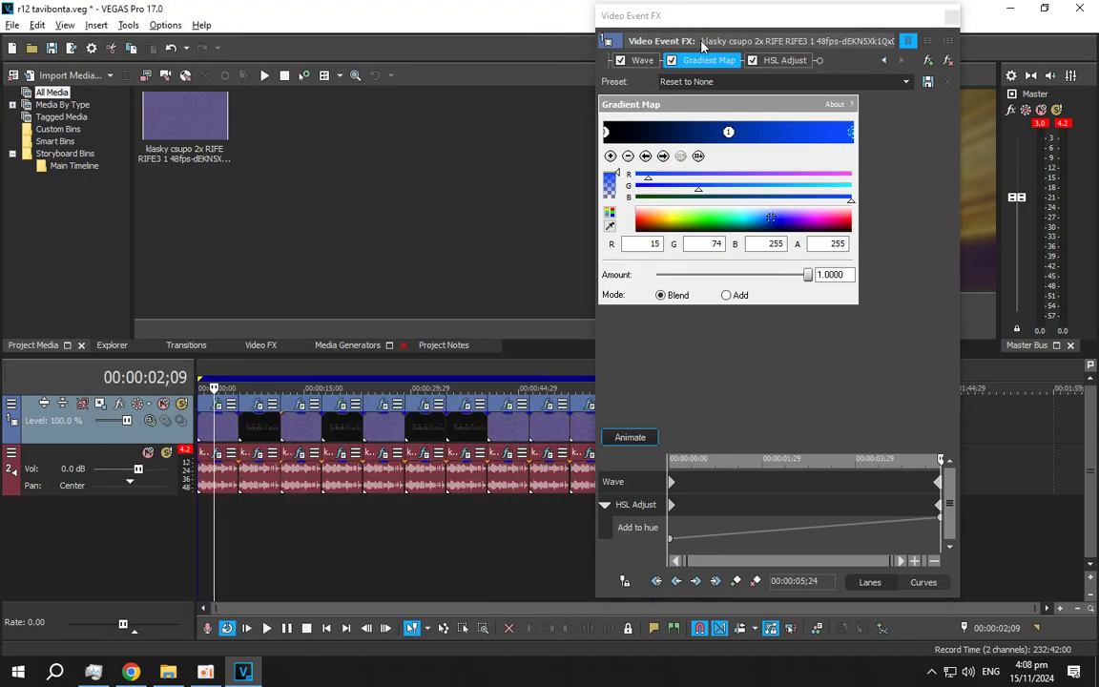
Check the second clip's HSL Adjust settings at the last keyframe with the preview moved onto that clip, closing the effects window.
click(784, 60)
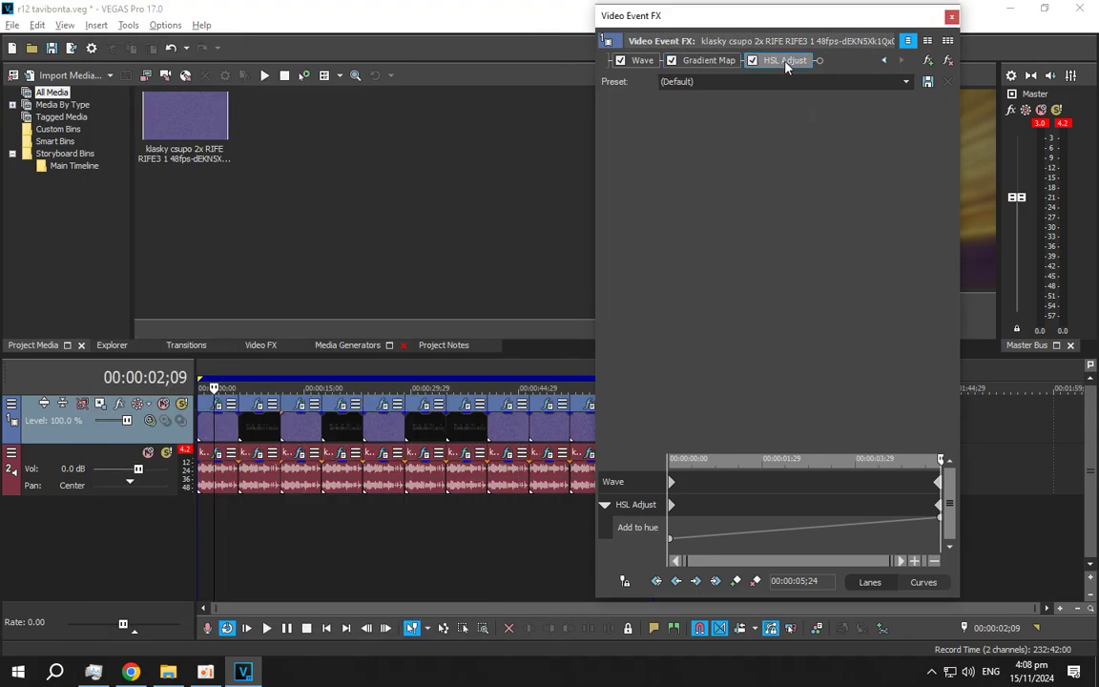
click(255, 503)
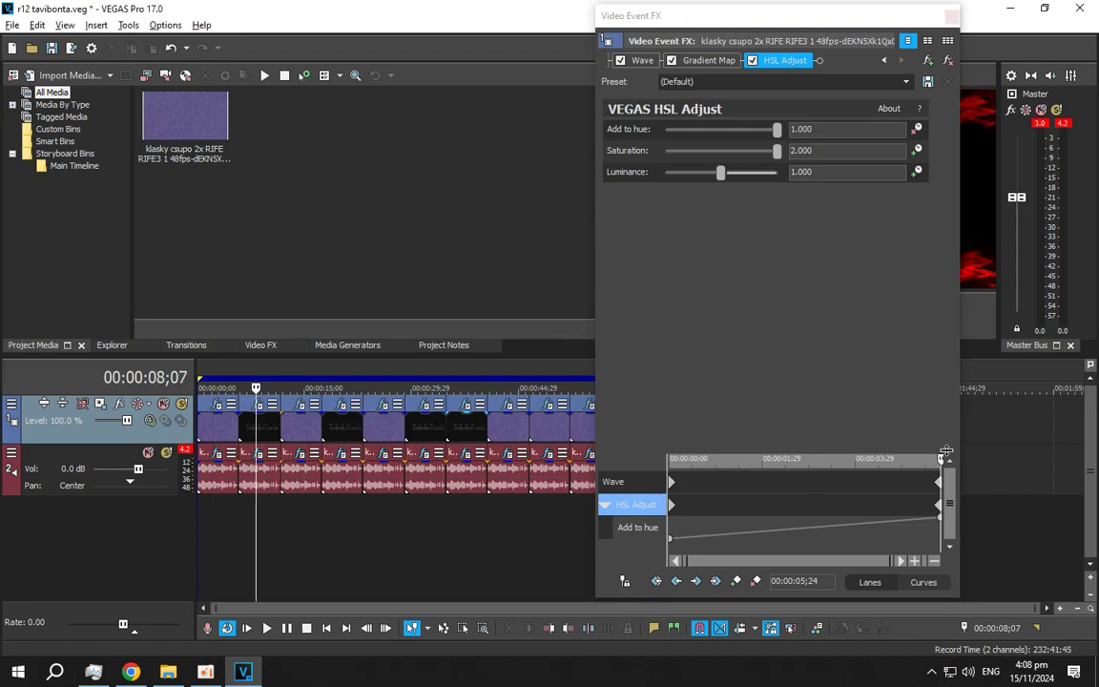
drag(941, 461, 956, 8)
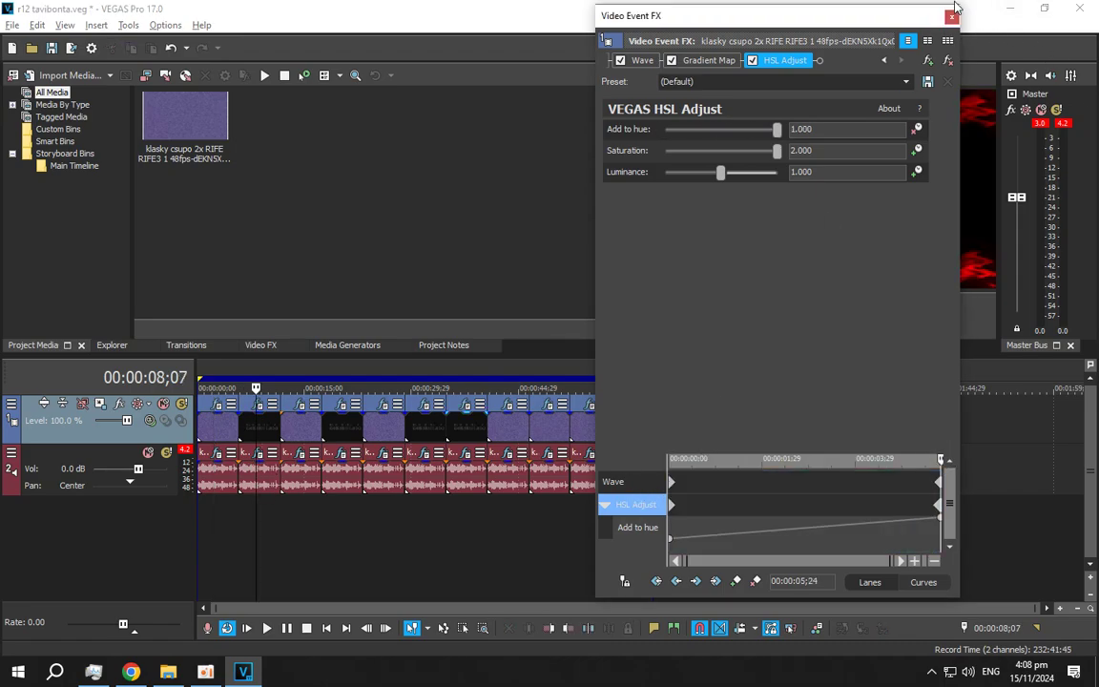
click(951, 18)
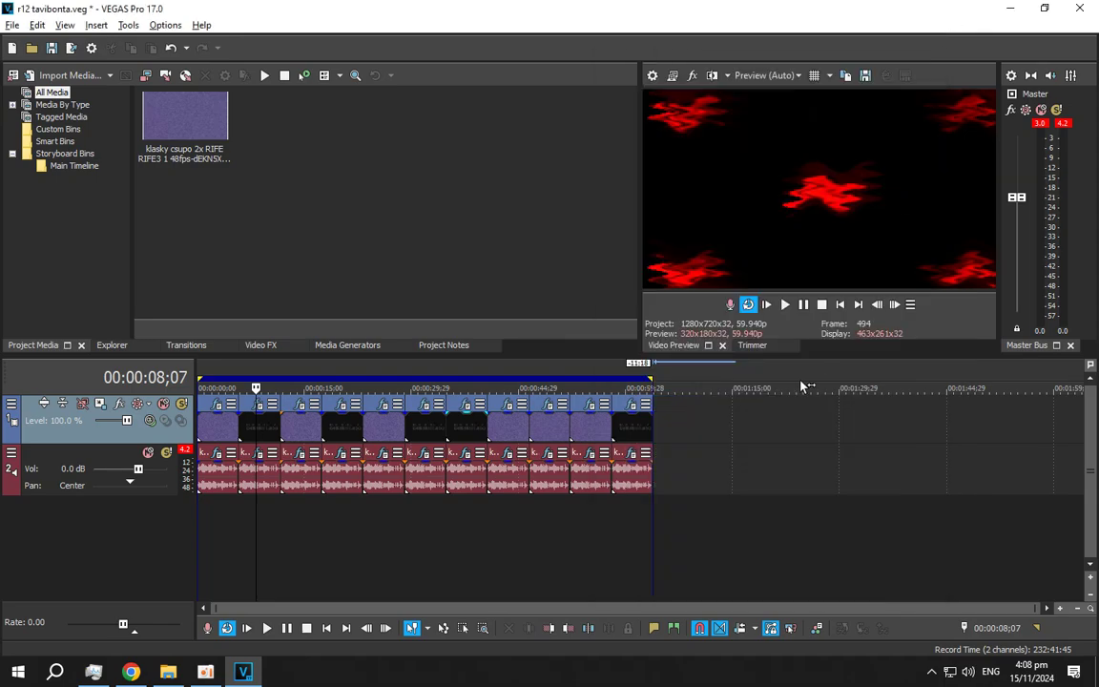
Play the second clip from its start to review its combined video and audio effects.
click(785, 304)
click(801, 305)
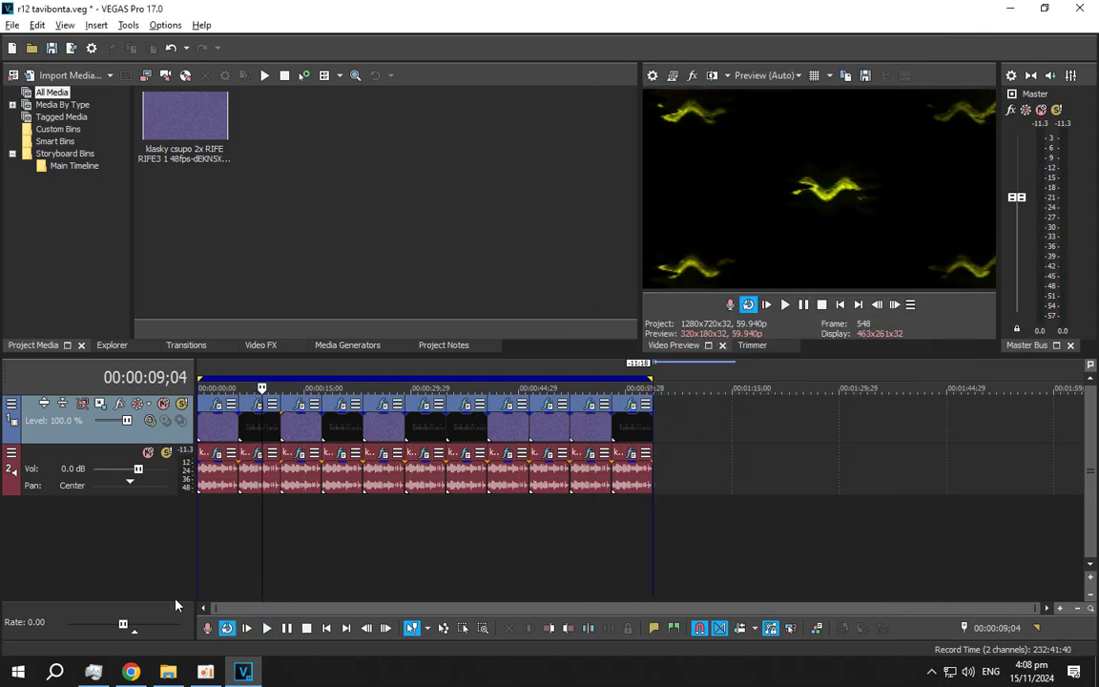
click(303, 540)
click(239, 529)
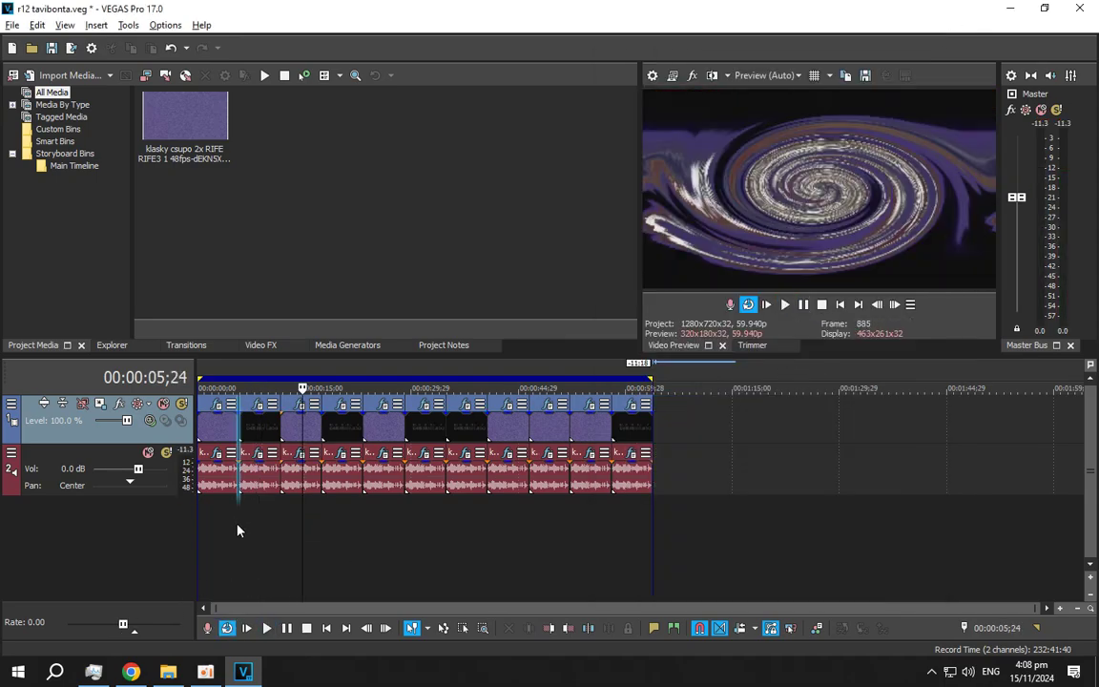
click(784, 304)
scroll(295, 489, up, 4)
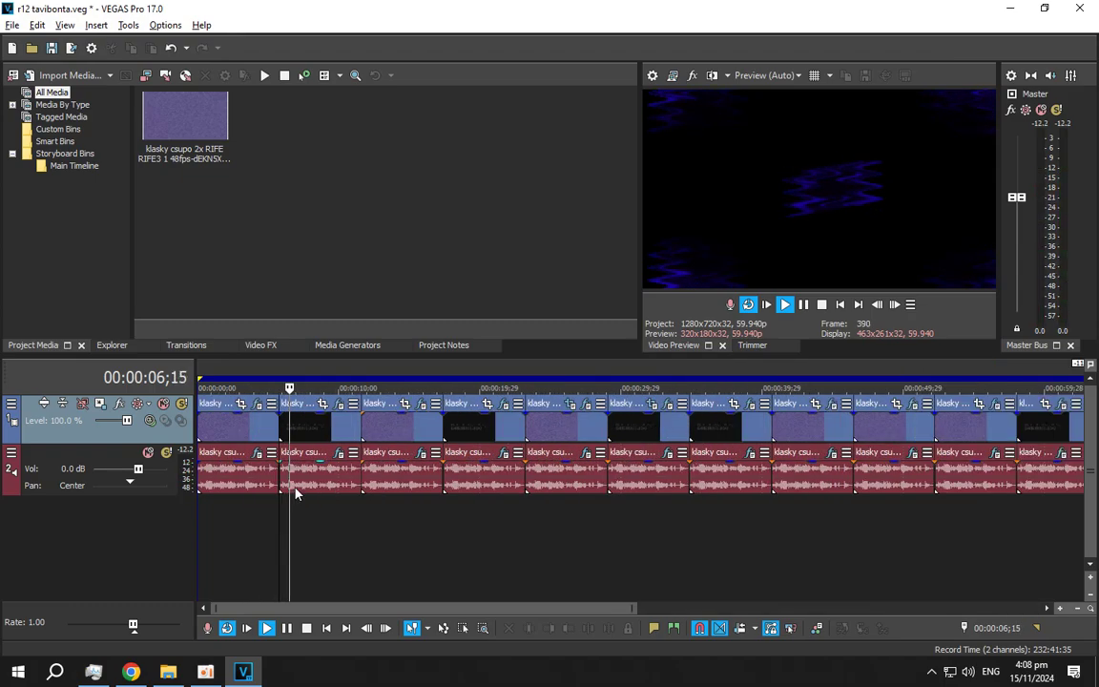
Write the viewer note "should sound like this, adjust the thresold level" as the second clip's Noise Gate preset name, closing the window.
click(421, 455)
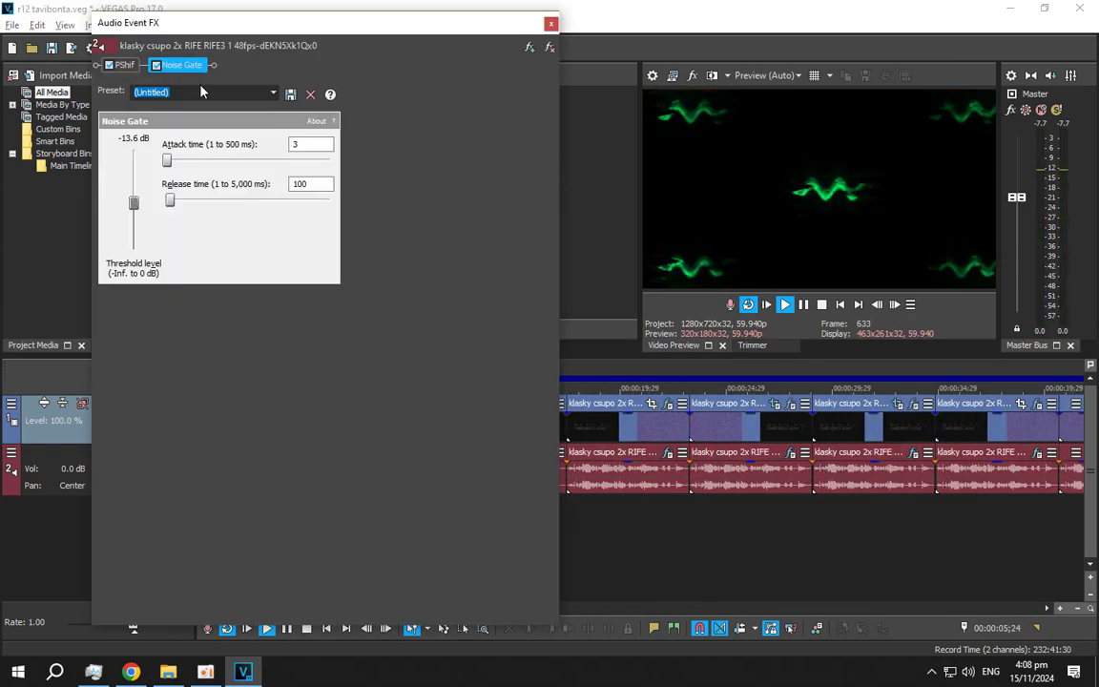
text(should sound like this,)
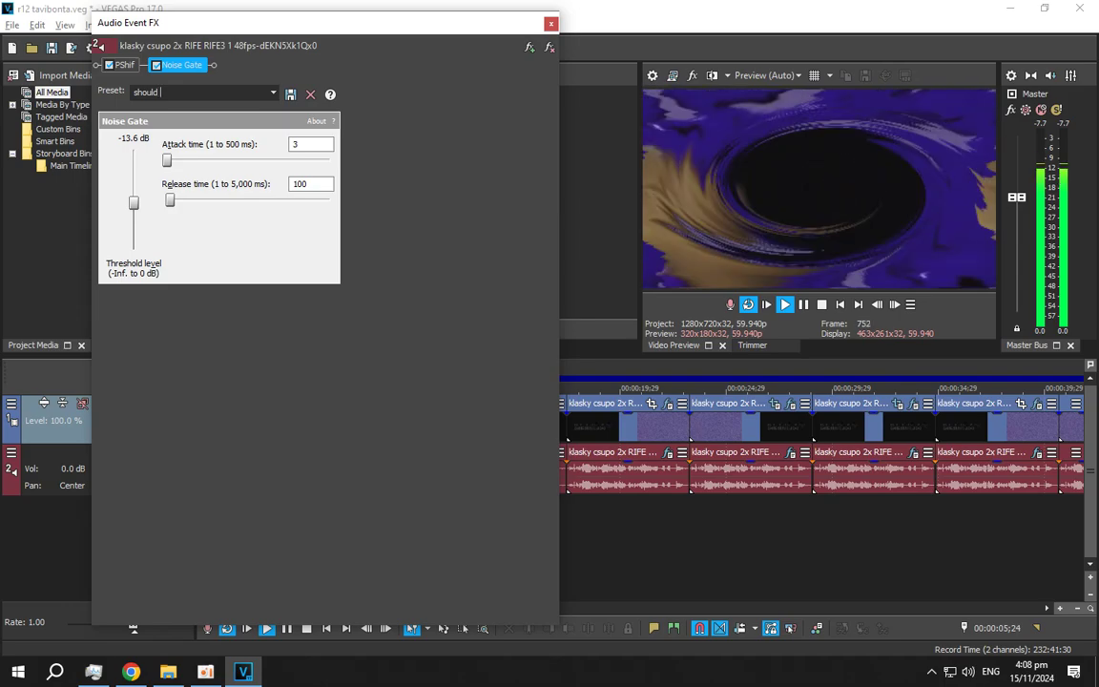
text( adjust the t)
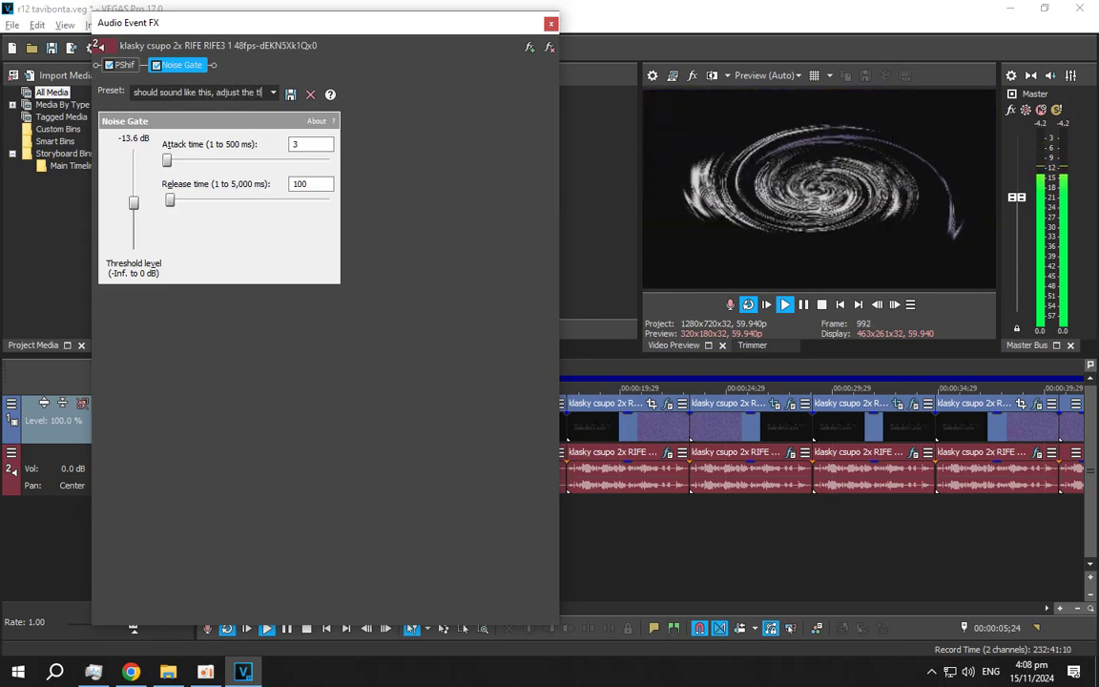
text(hresold level)
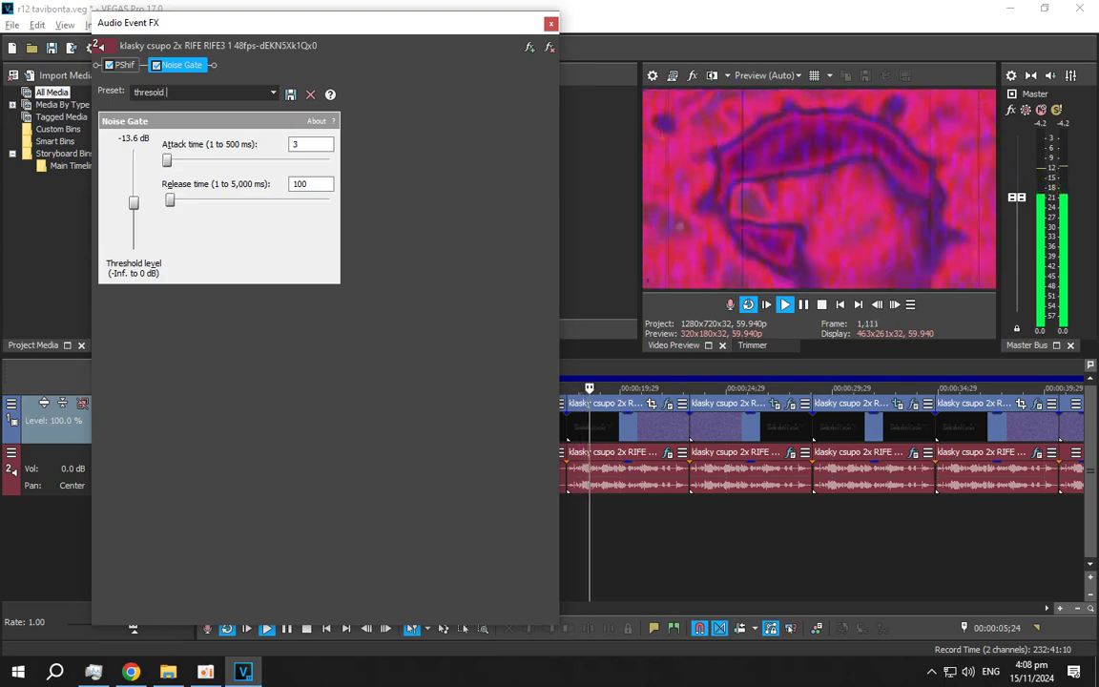
click(551, 23)
Set the loop region to the third clip and place the playhead inside it.
click(336, 503)
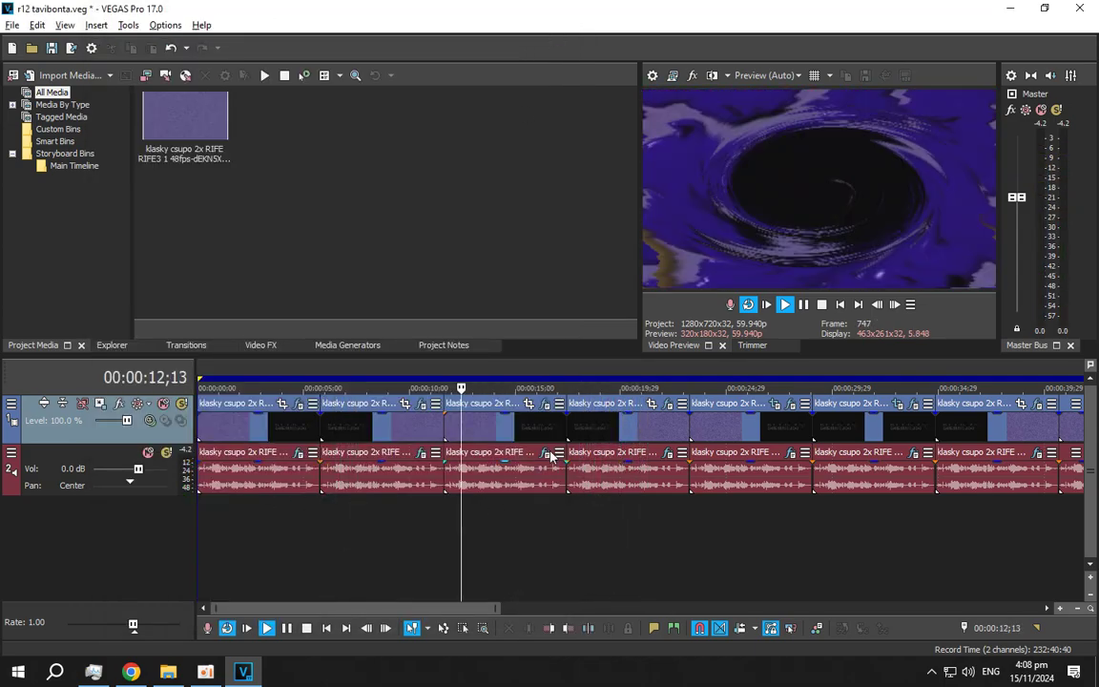
double_click(508, 466)
click(489, 425)
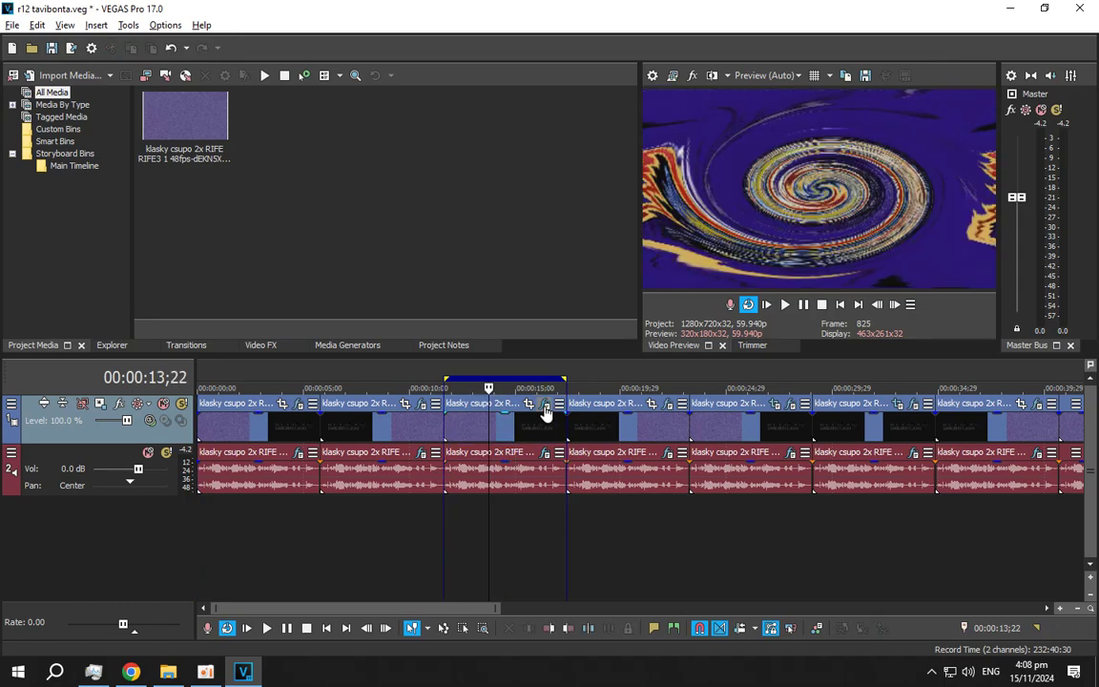
Open the third clip's video and audio effects and examine the SIZZLE SPINE, Vibrato and first Swirl settings.
click(545, 405)
click(542, 458)
click(545, 452)
click(687, 60)
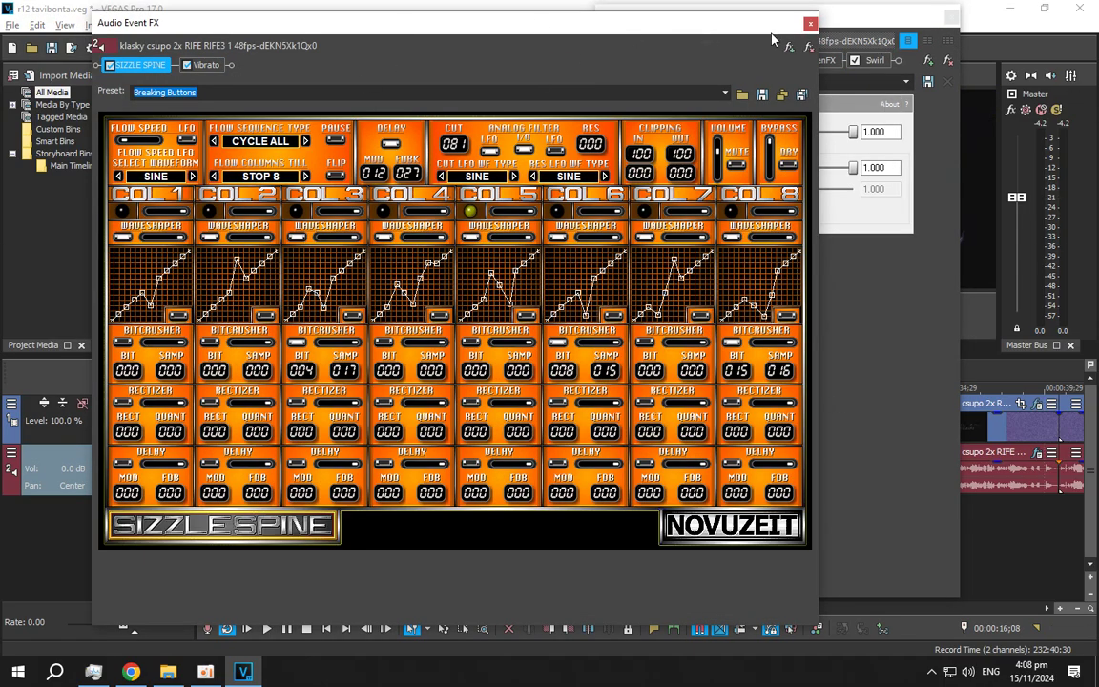
click(198, 65)
click(884, 17)
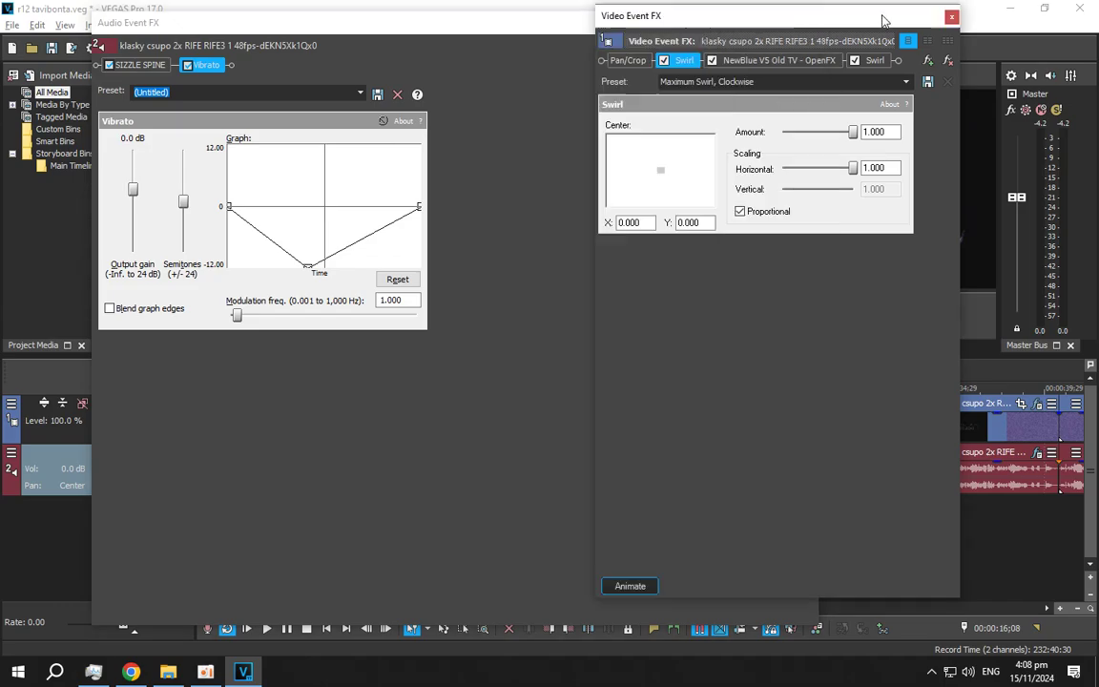
Expand and examine every section of the third clip's NewBlue V5 Old TV effect, plus the settings of its last Swirl.
double_click(503, 28)
click(753, 60)
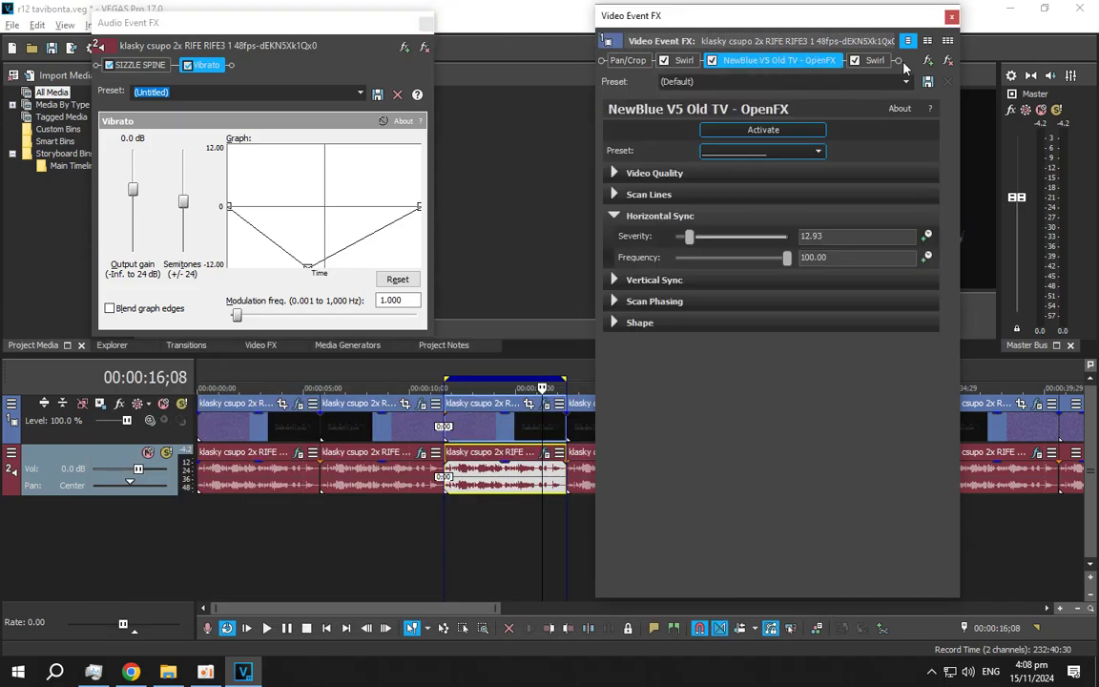
click(615, 322)
click(616, 301)
click(615, 279)
click(616, 193)
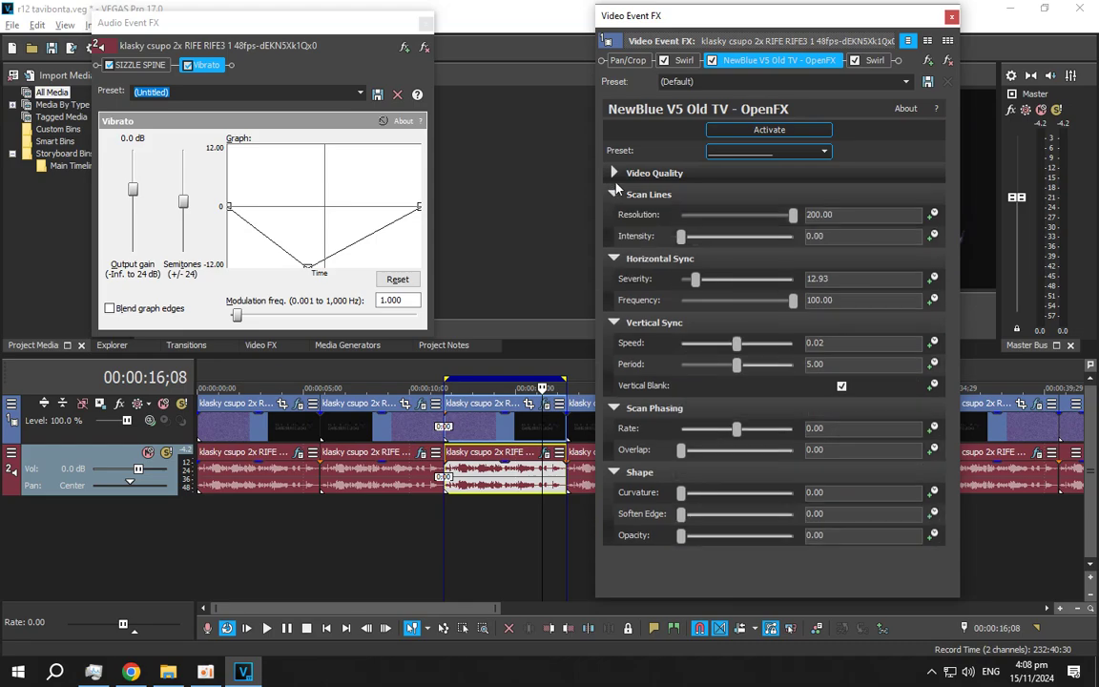
click(615, 175)
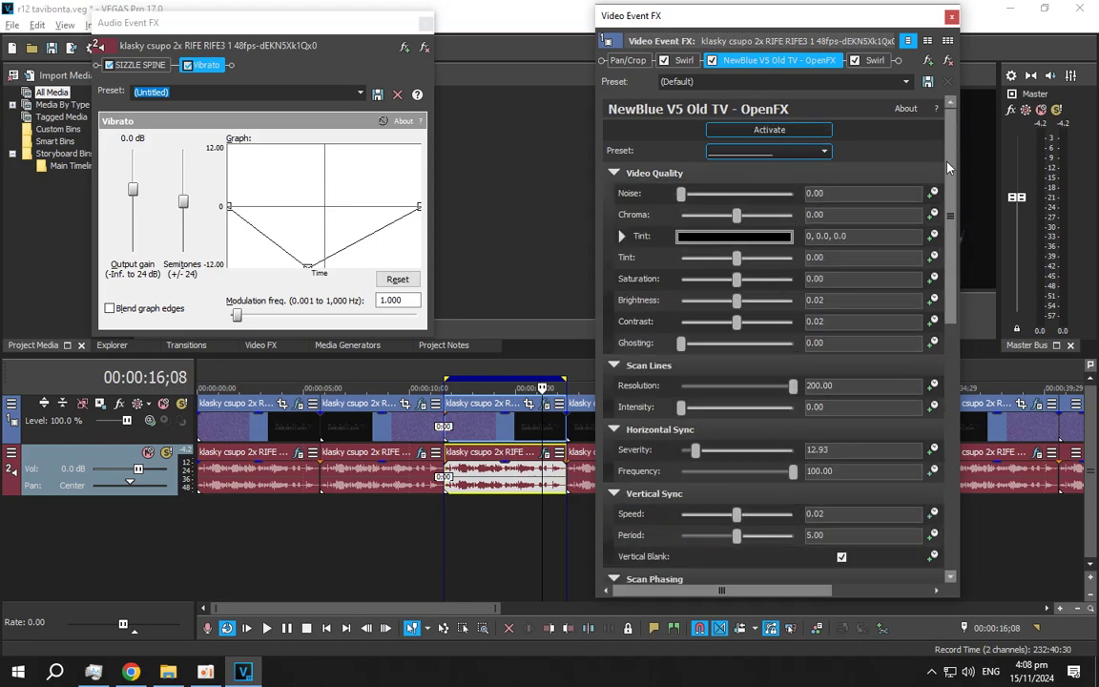
scroll(860, 332, down, 3)
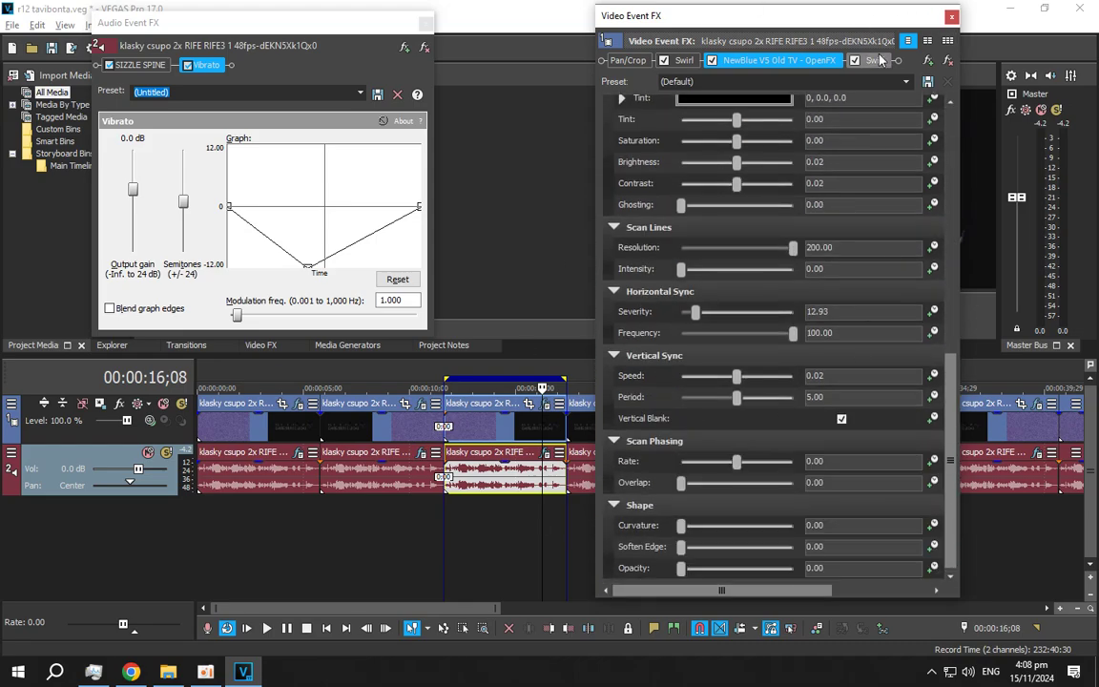
click(876, 60)
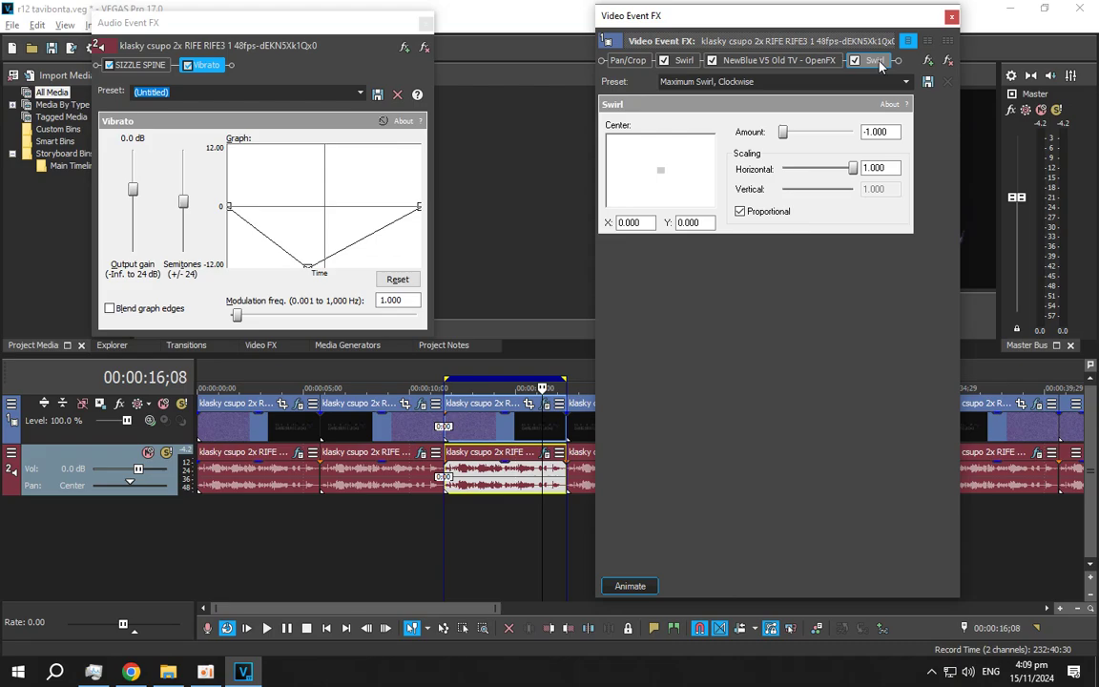
Close the third clip's audio and video effects windows and play the clip to review its combined effects.
click(425, 22)
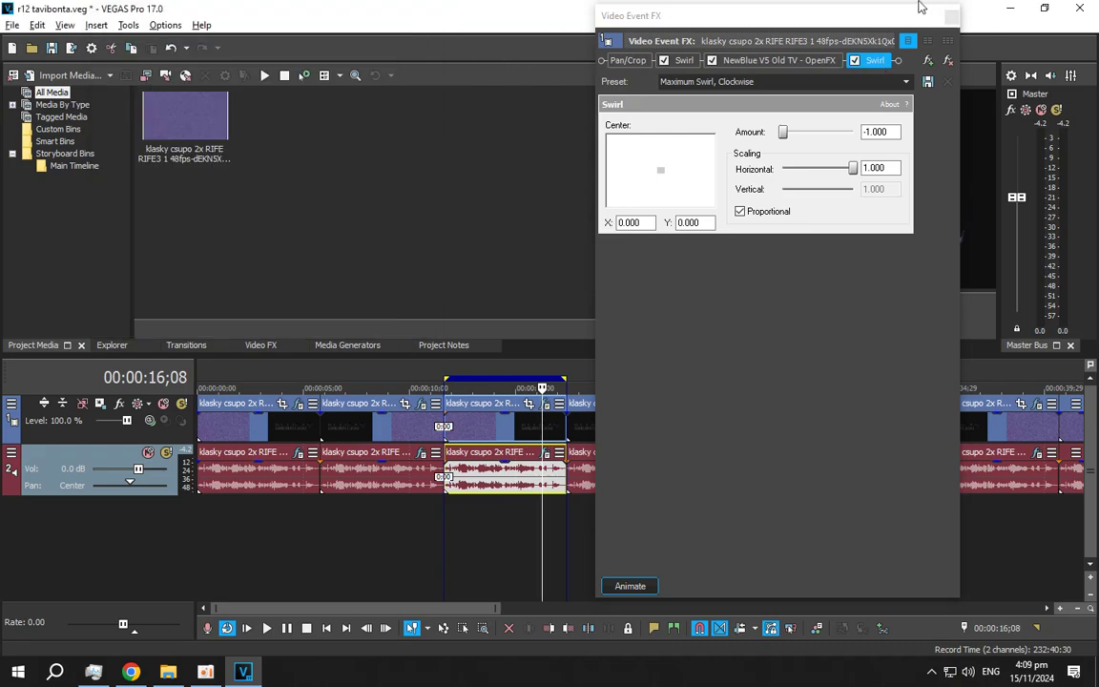
click(951, 17)
key(space)
click(466, 524)
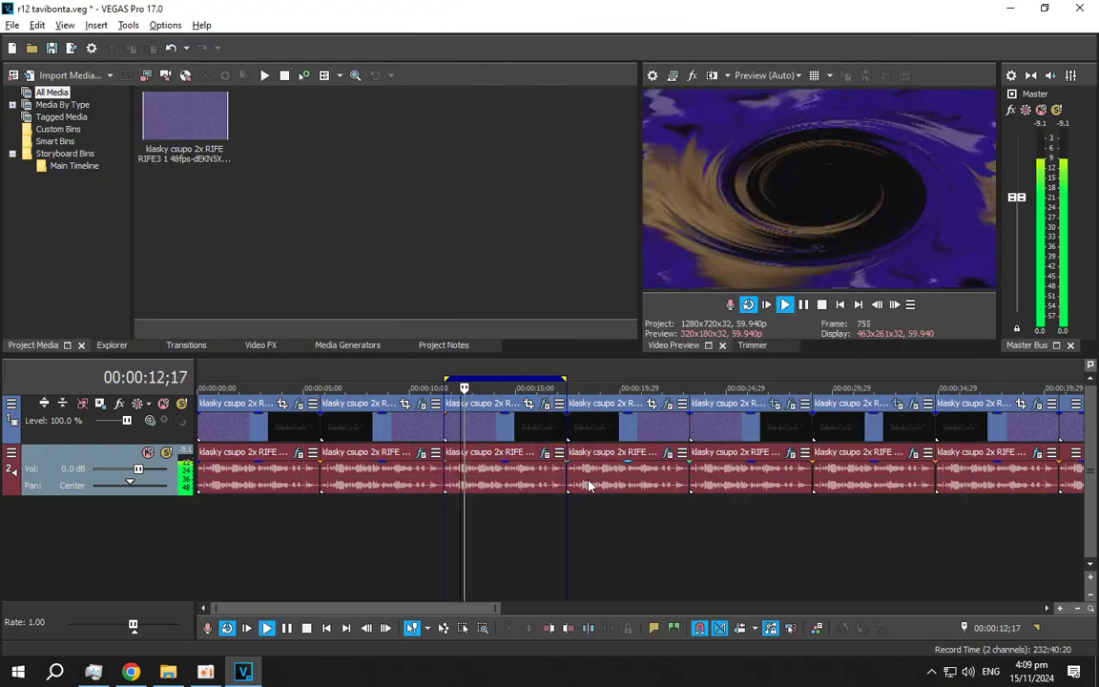
Set the loop region to the fourth clip and pause playback partway through it, with its video effects window closed.
click(668, 404)
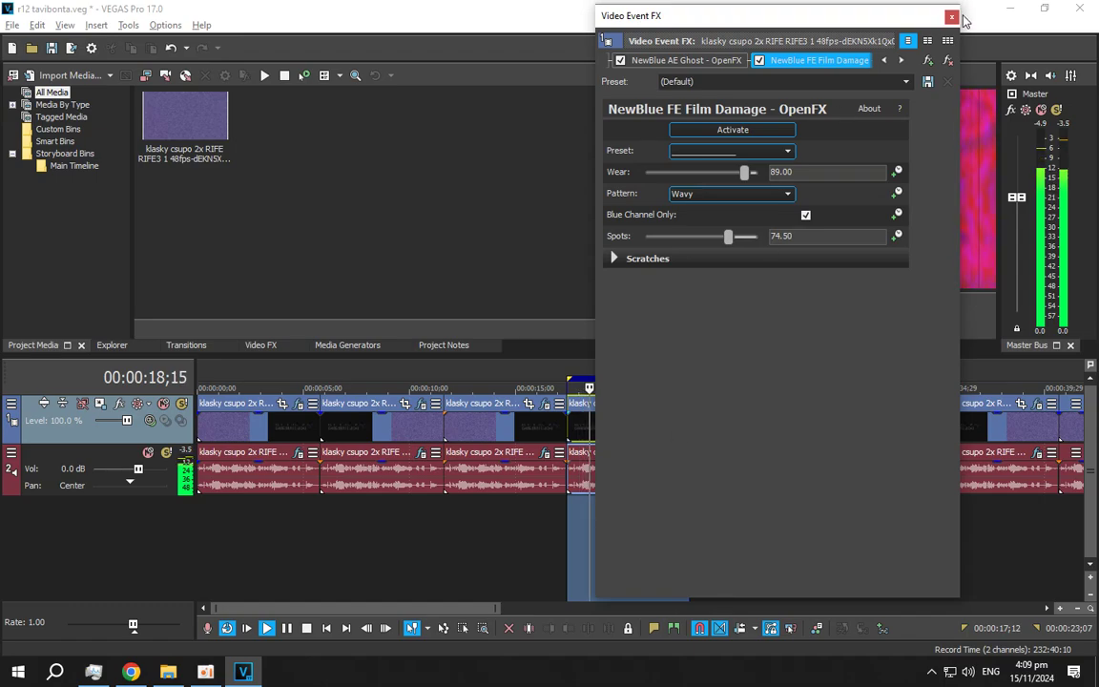
click(951, 18)
key(Return)
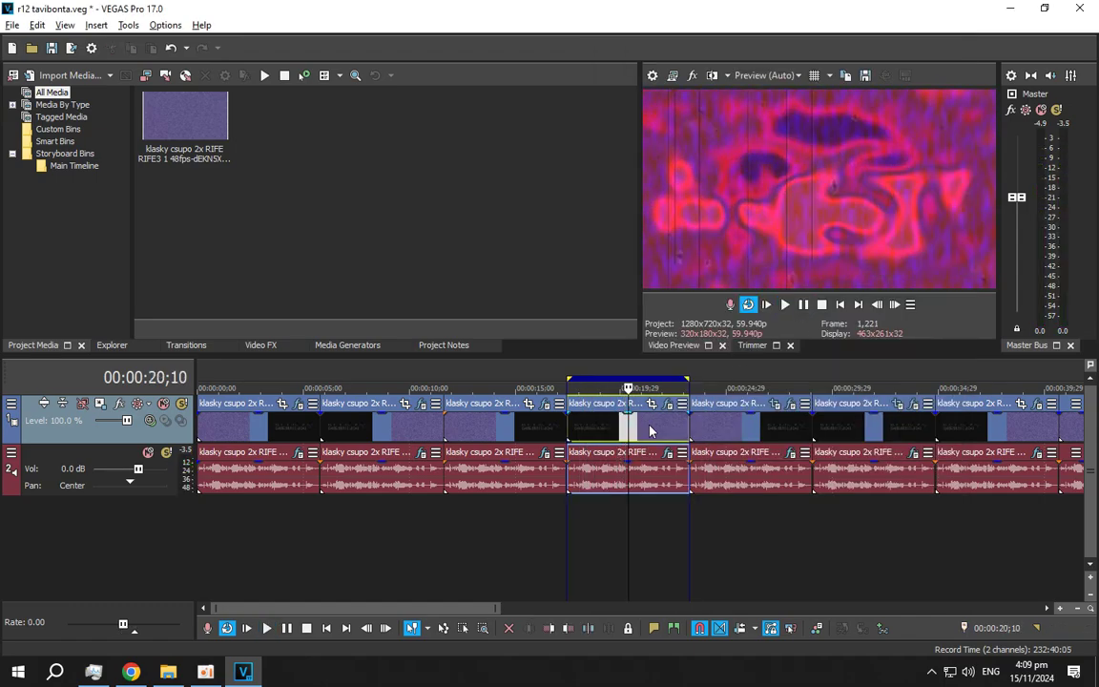
Open the fourth clip's video and audio effects and examine the PITCHSLAP, NewBlue LE RGB Shift and tb_grumblebum settings.
click(669, 404)
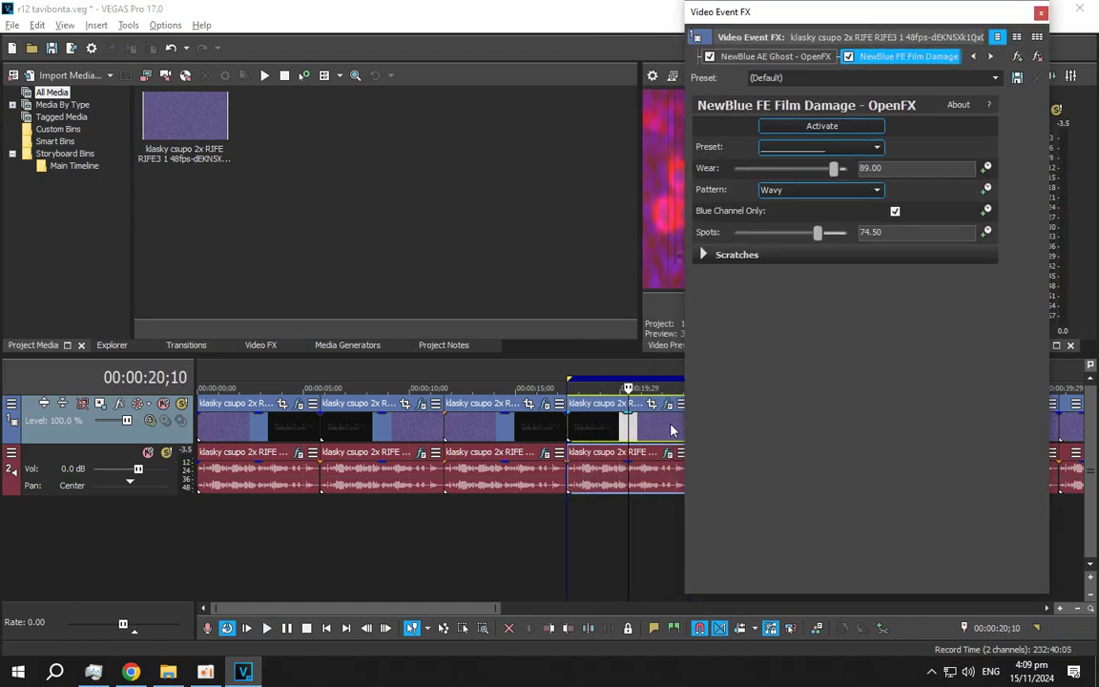
click(669, 452)
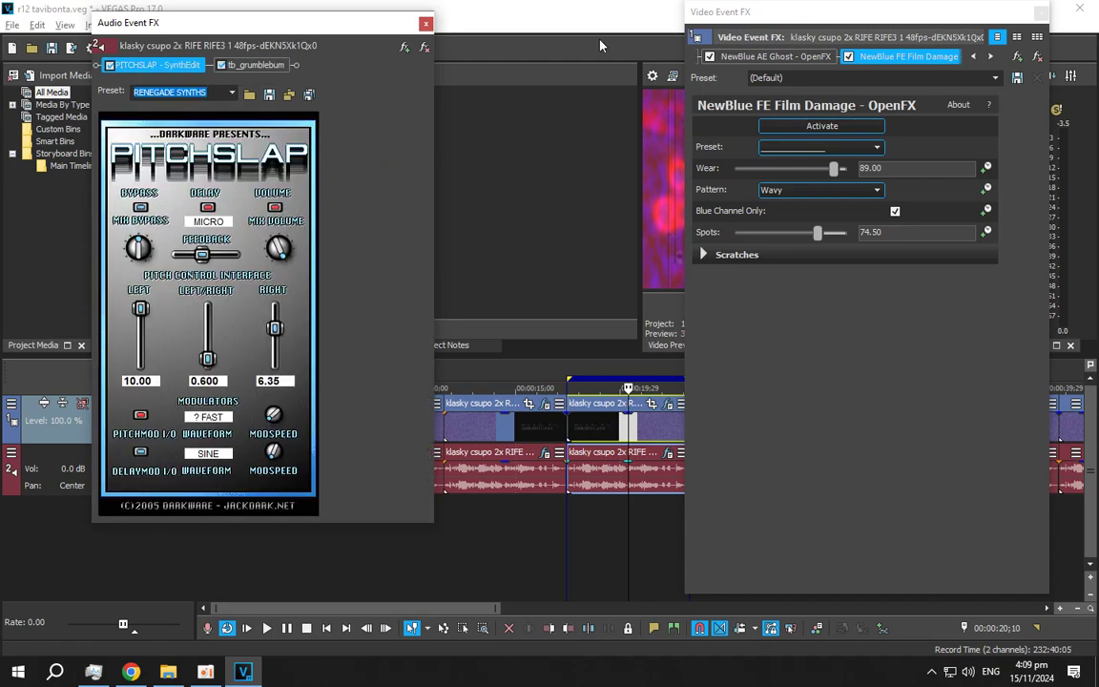
click(974, 57)
click(973, 57)
click(974, 57)
click(974, 57)
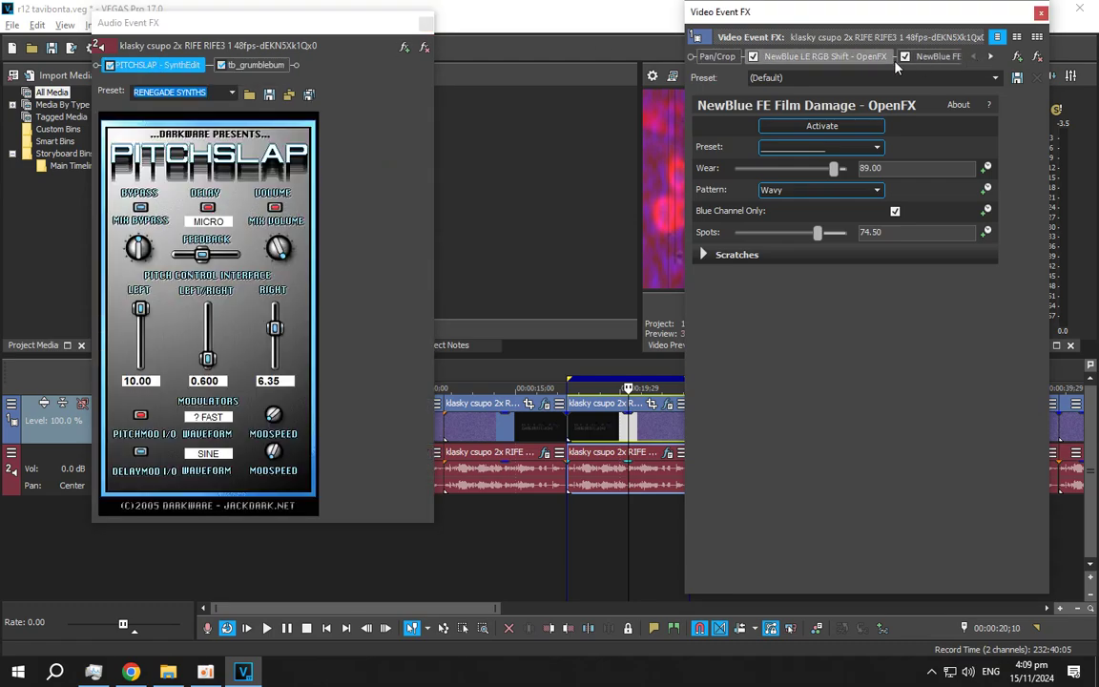
click(825, 59)
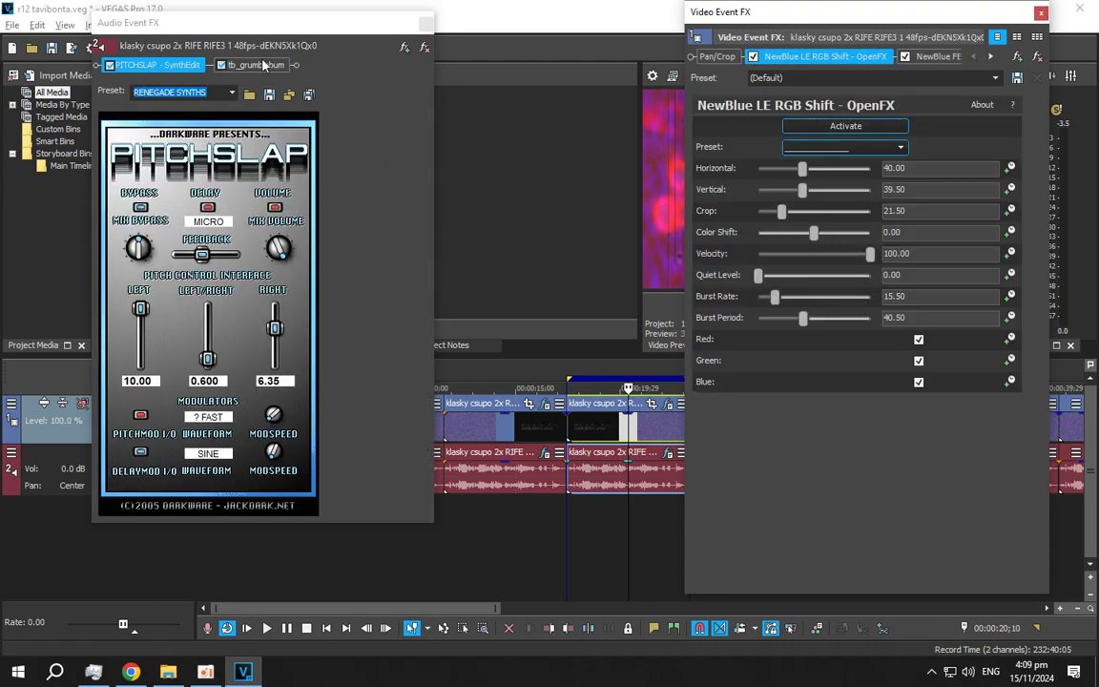
click(256, 64)
Examine the fourth clip's NewBlue FE Film Camera, AE Colorize and Ignite Three Strip Color settings, including Colorize's Colors A, B and C.
click(990, 57)
click(990, 57)
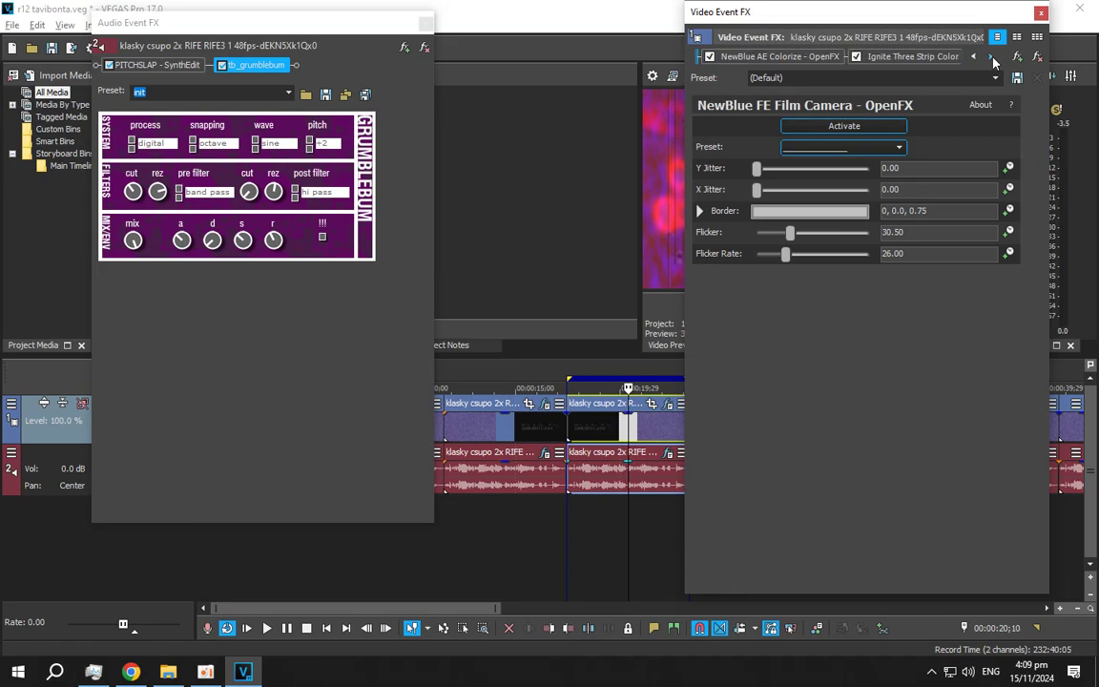
click(973, 56)
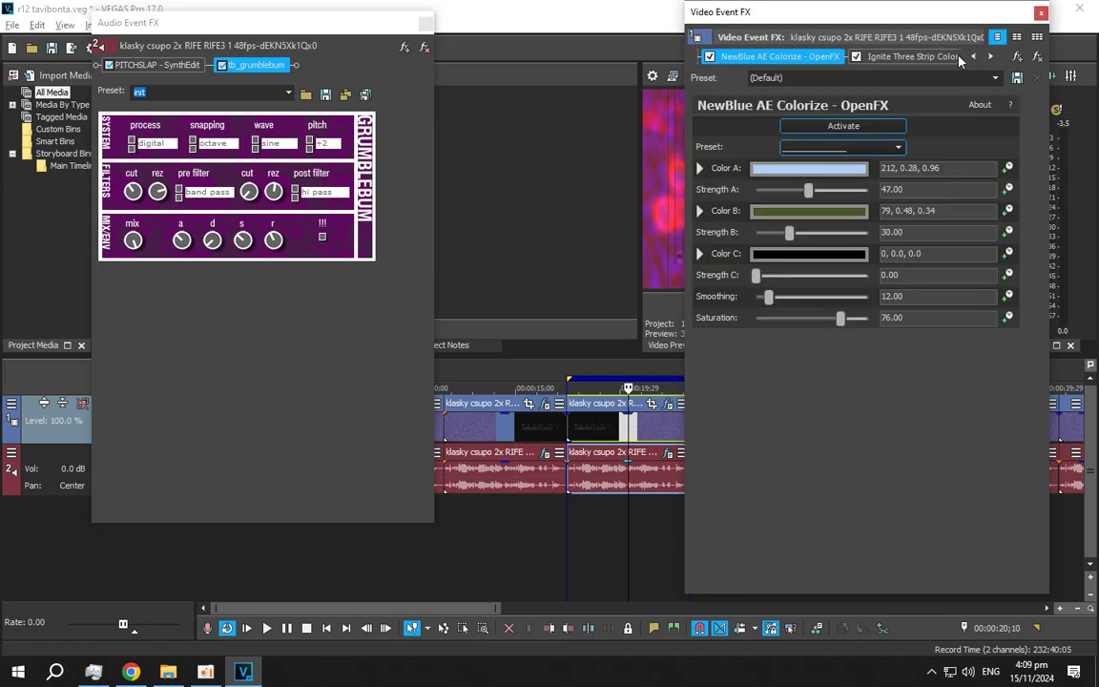
click(759, 167)
click(744, 139)
click(773, 211)
click(763, 139)
click(773, 253)
click(764, 151)
click(894, 56)
click(990, 56)
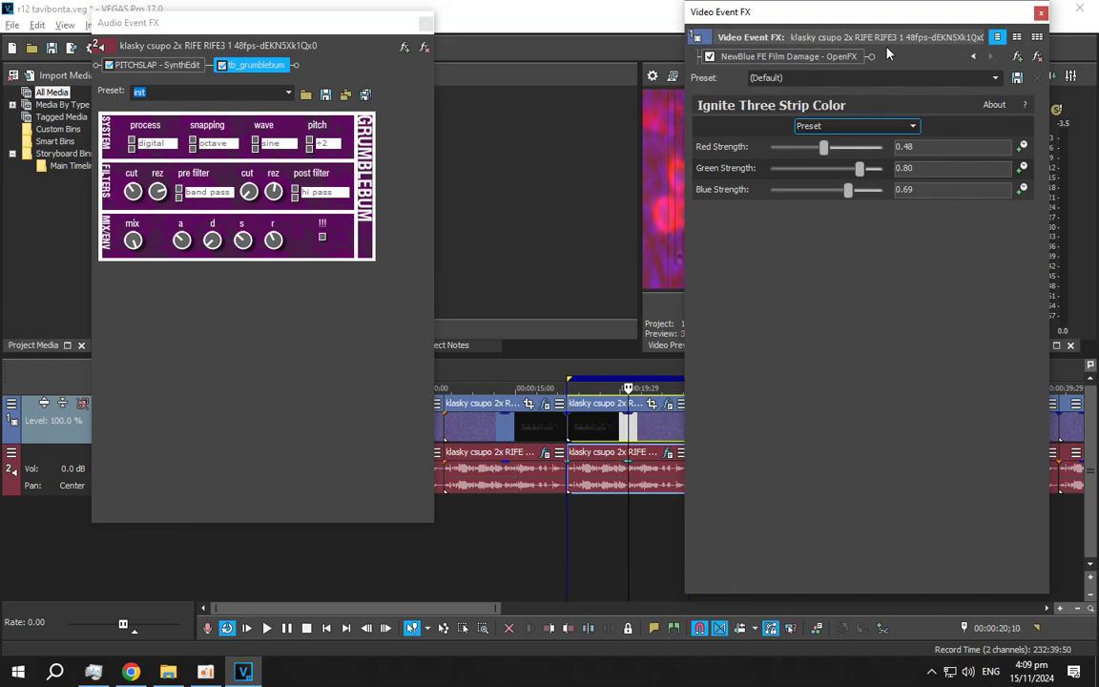
Examine the fourth clip's NewBlue AE Ghost and FE Film Damage settings, then close its effects windows and play the clip.
click(973, 57)
click(795, 56)
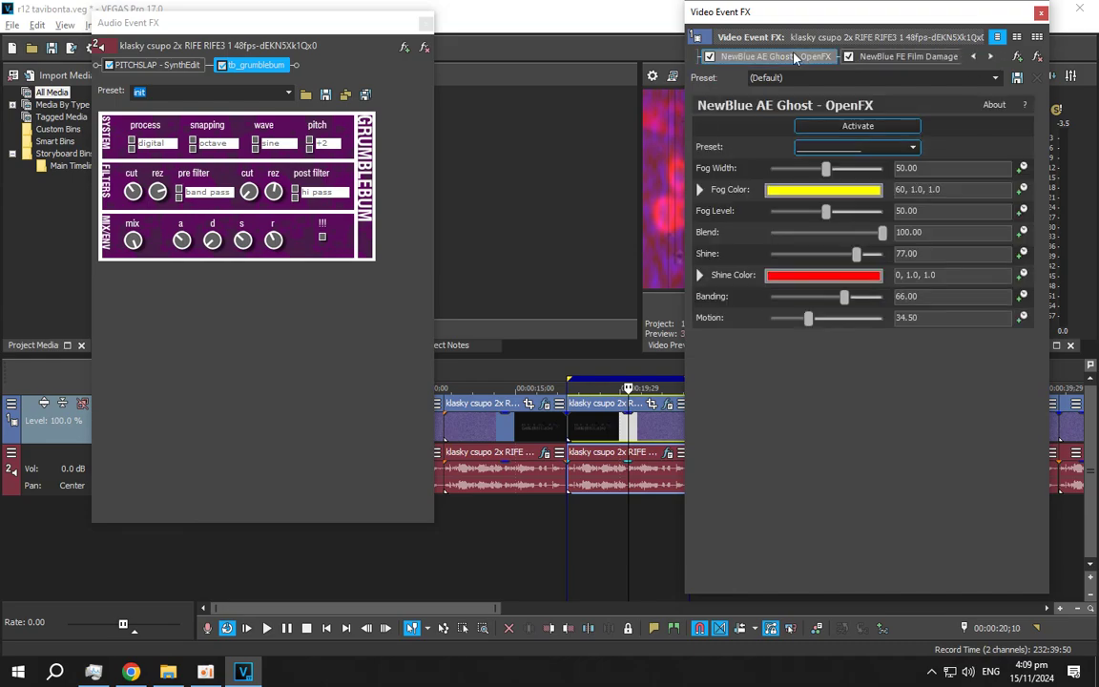
click(424, 23)
click(903, 56)
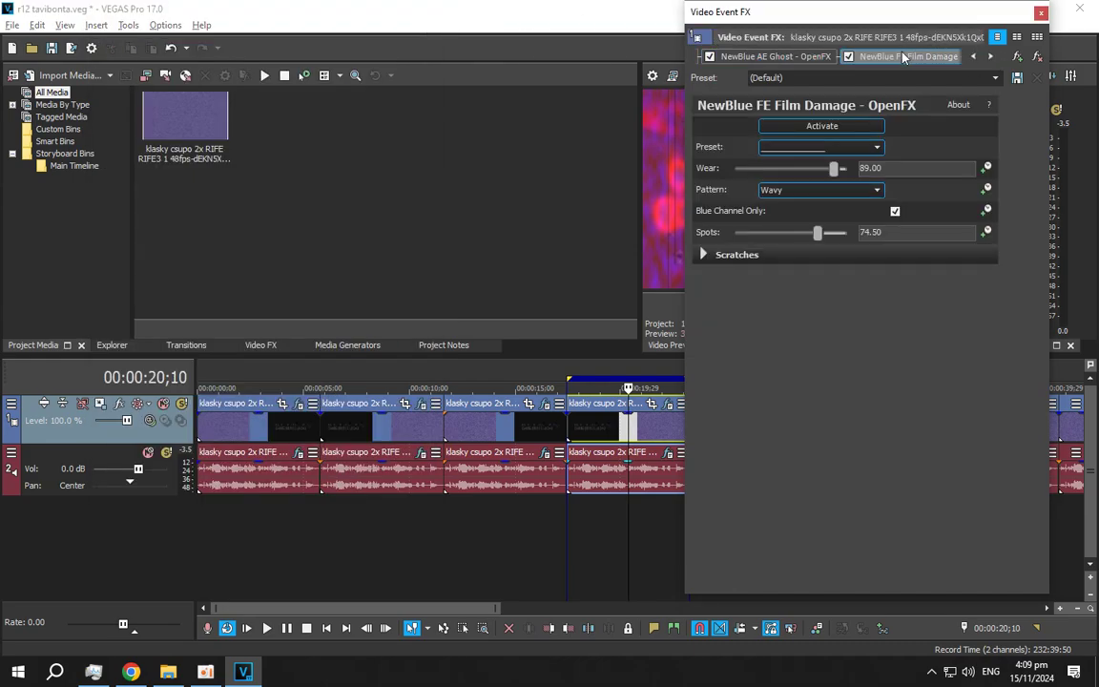
click(1040, 16)
key(space)
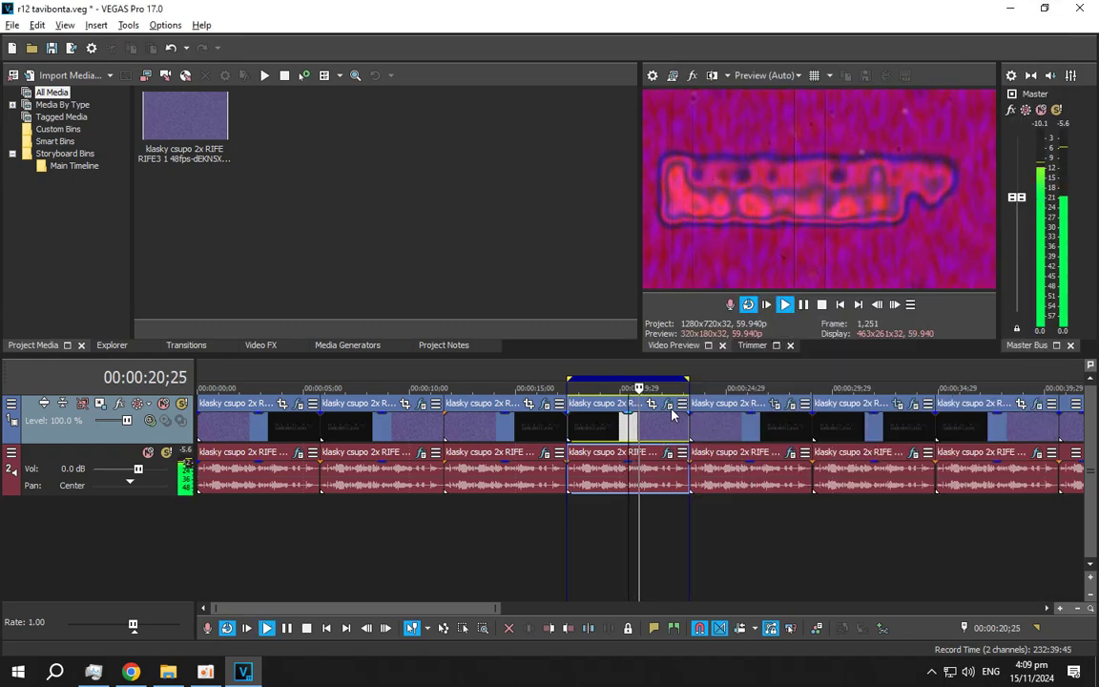
Reopen the fourth clip's Film Damage effect and examine its Scratches values, closing the window.
click(670, 406)
click(706, 255)
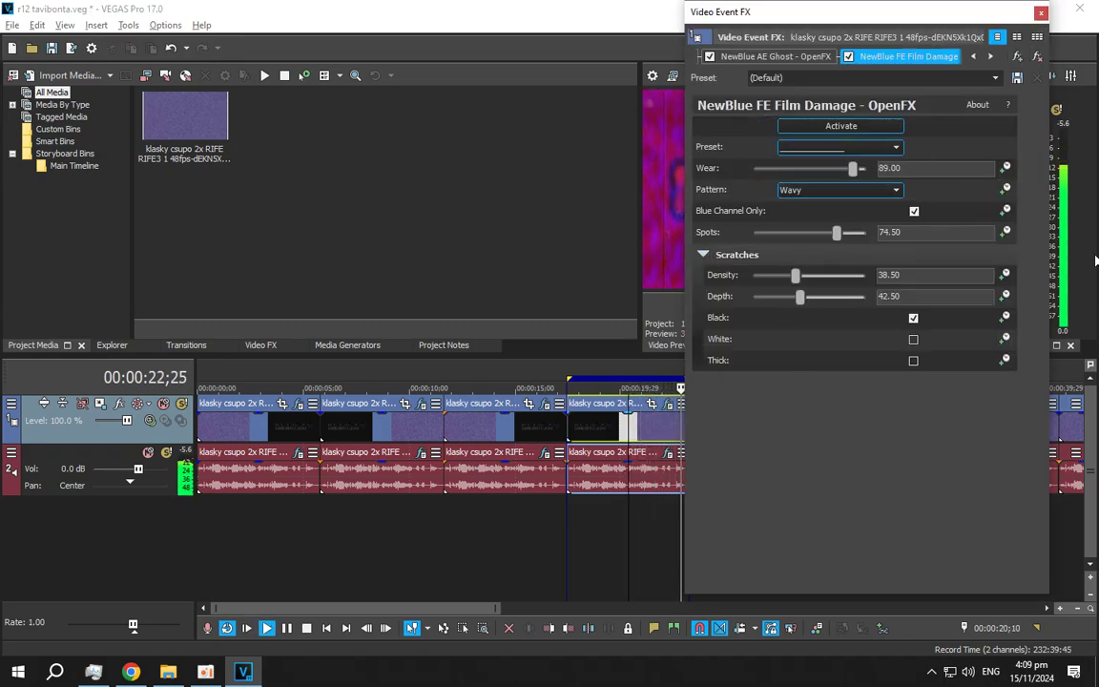
click(1041, 14)
Set the loop region to the fifth clip and pause playback near its start.
click(700, 505)
double_click(770, 431)
click(803, 304)
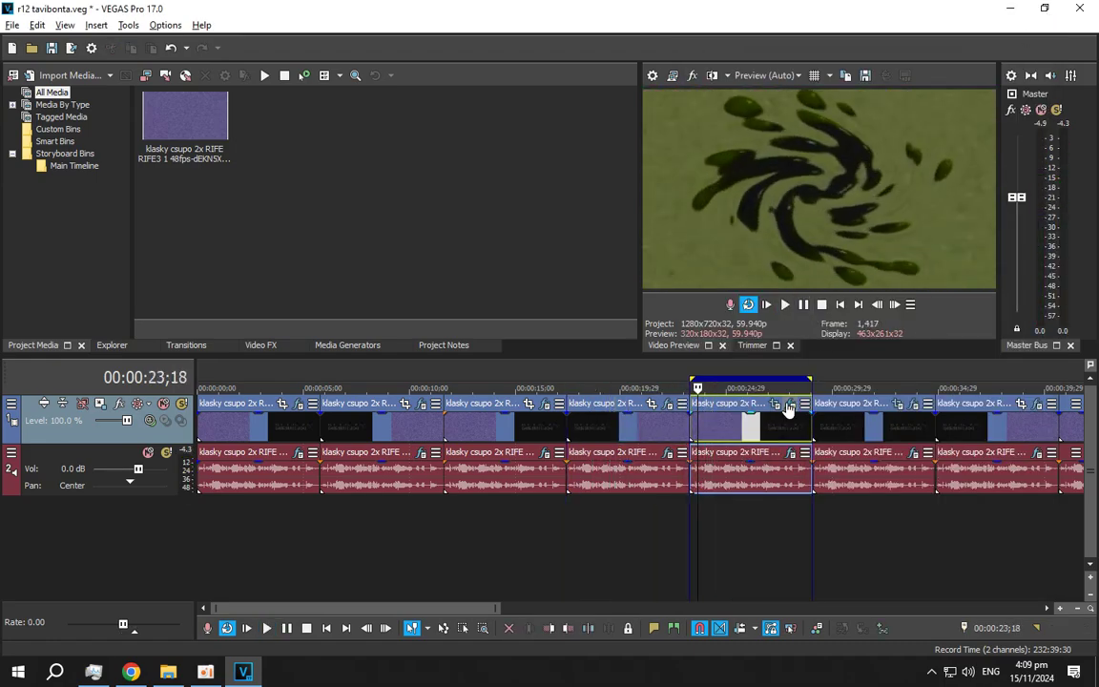
Open the fifth clip's video effects and examine its Pan/Crop flip options and Swirl settings.
click(789, 405)
click(716, 56)
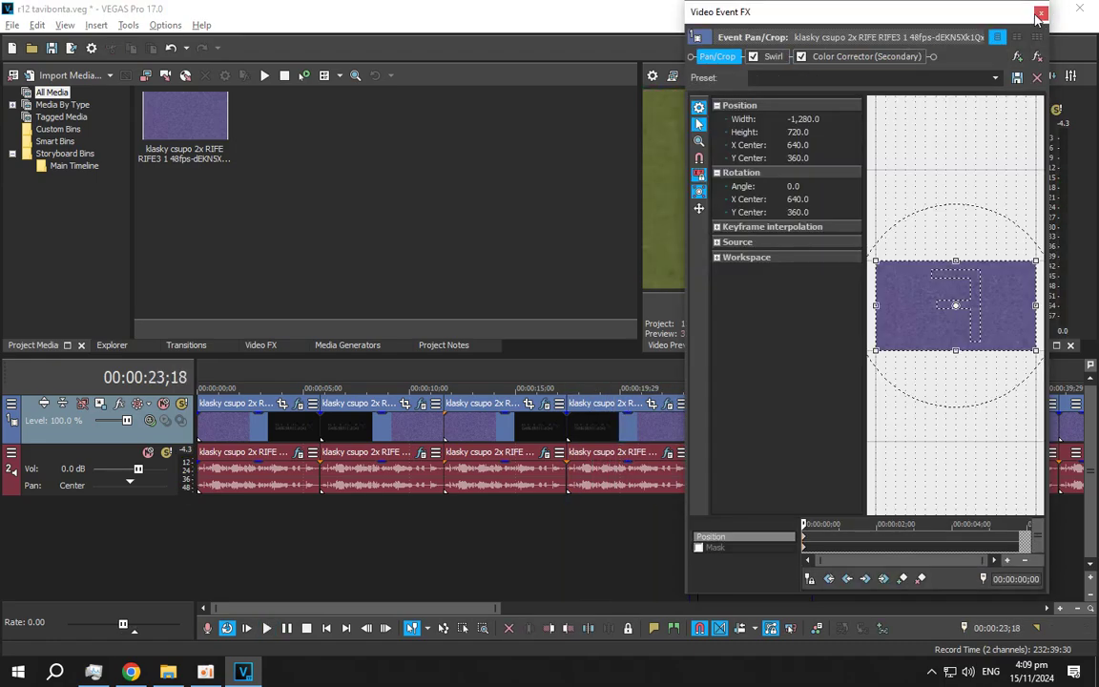
right_click(930, 266)
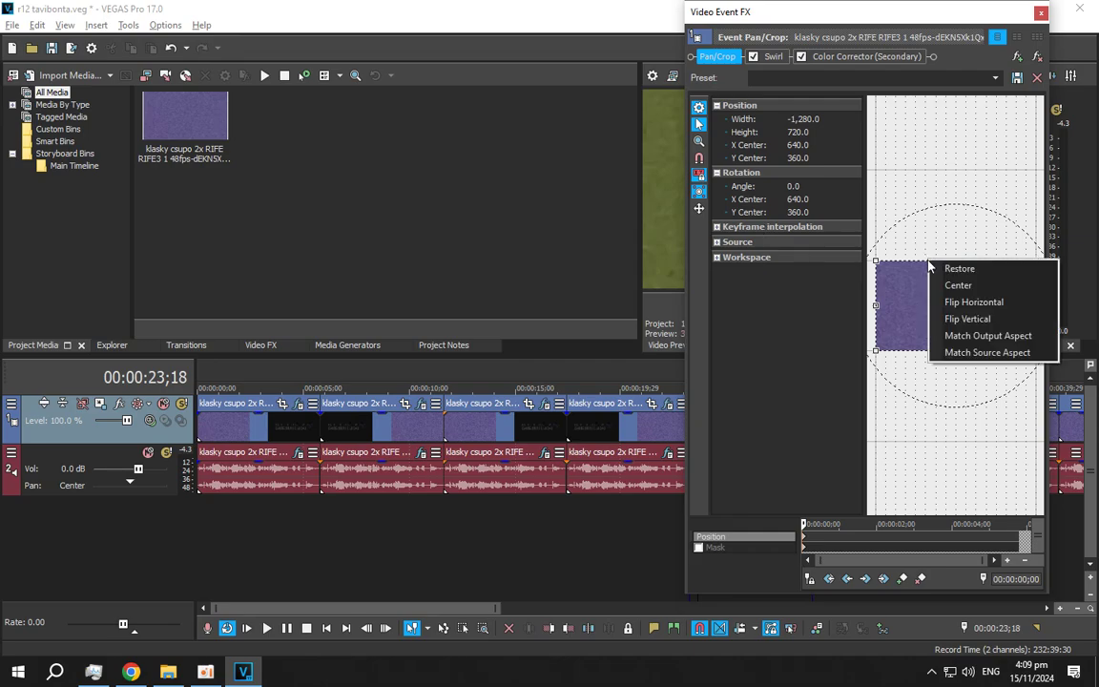
click(774, 56)
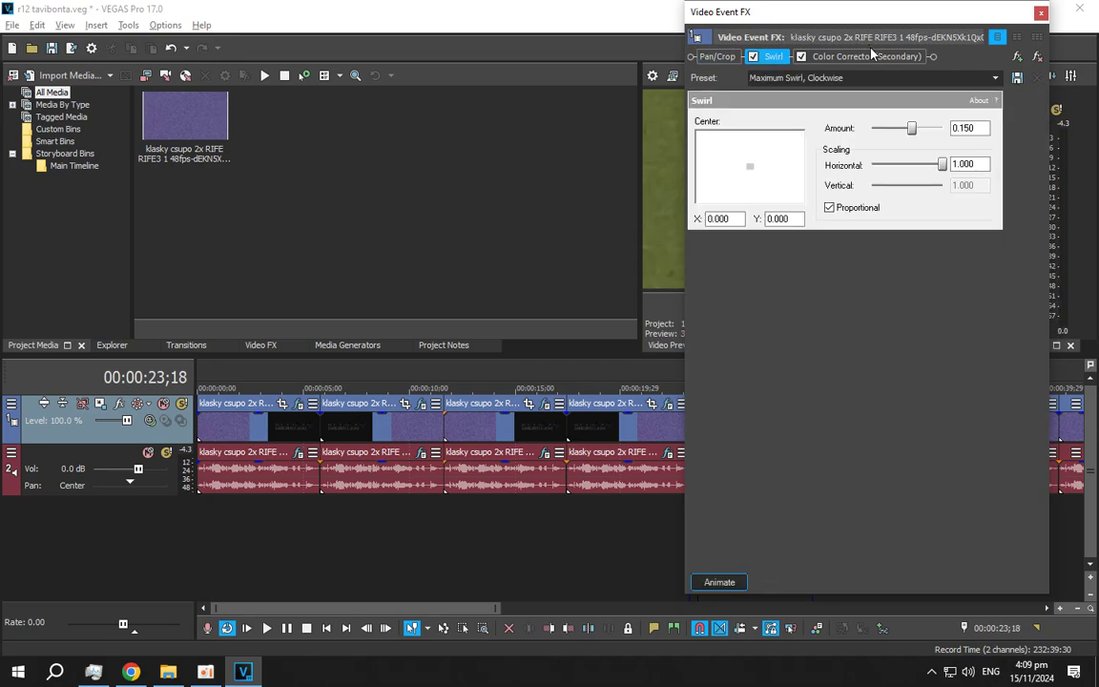
Open the fifth clip's audio effects and examine the ExpressFX Chorus, ExpressFX Distortion and secondary Color Corrector settings.
drag(431, 598, 577, 608)
click(281, 498)
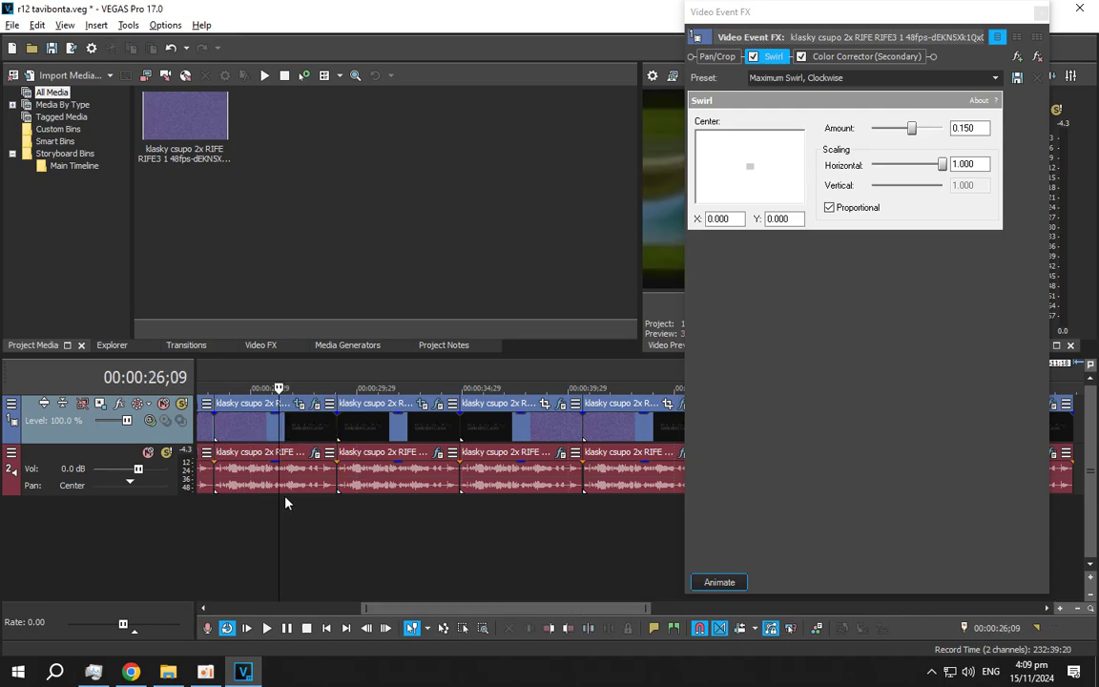
click(314, 454)
click(145, 64)
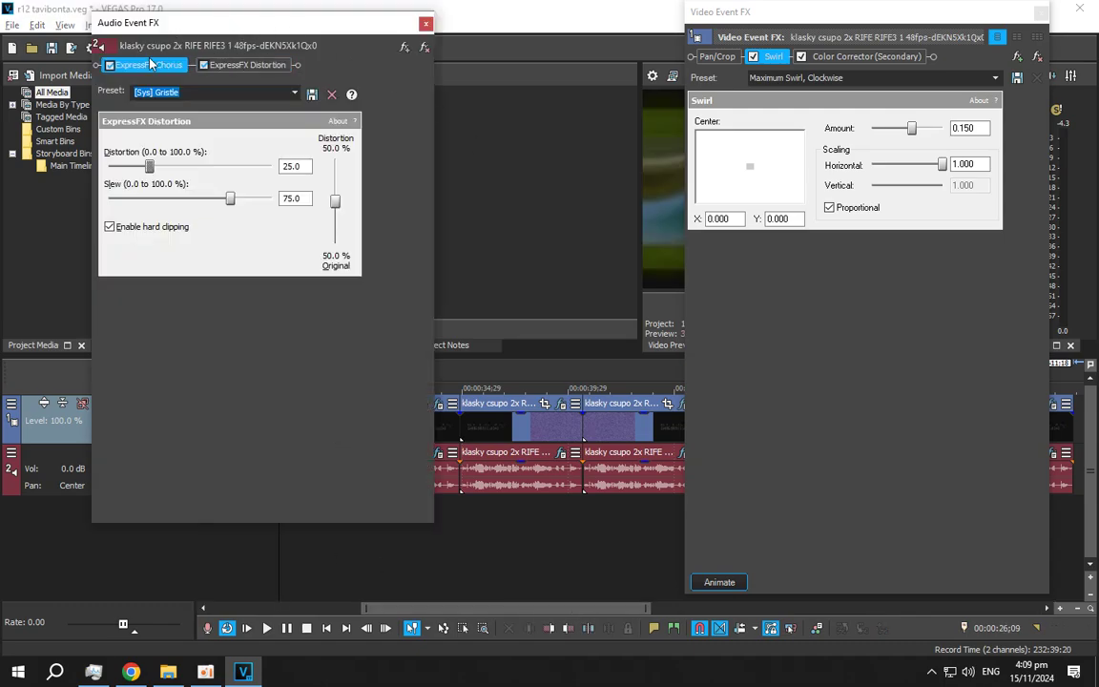
click(844, 57)
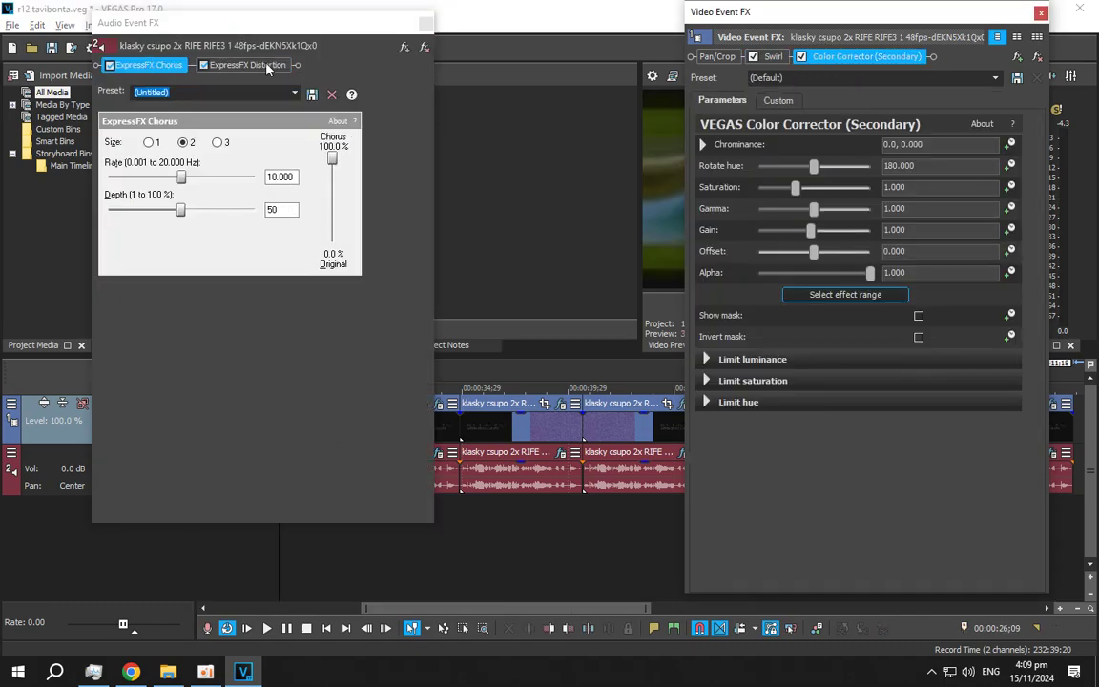
click(267, 67)
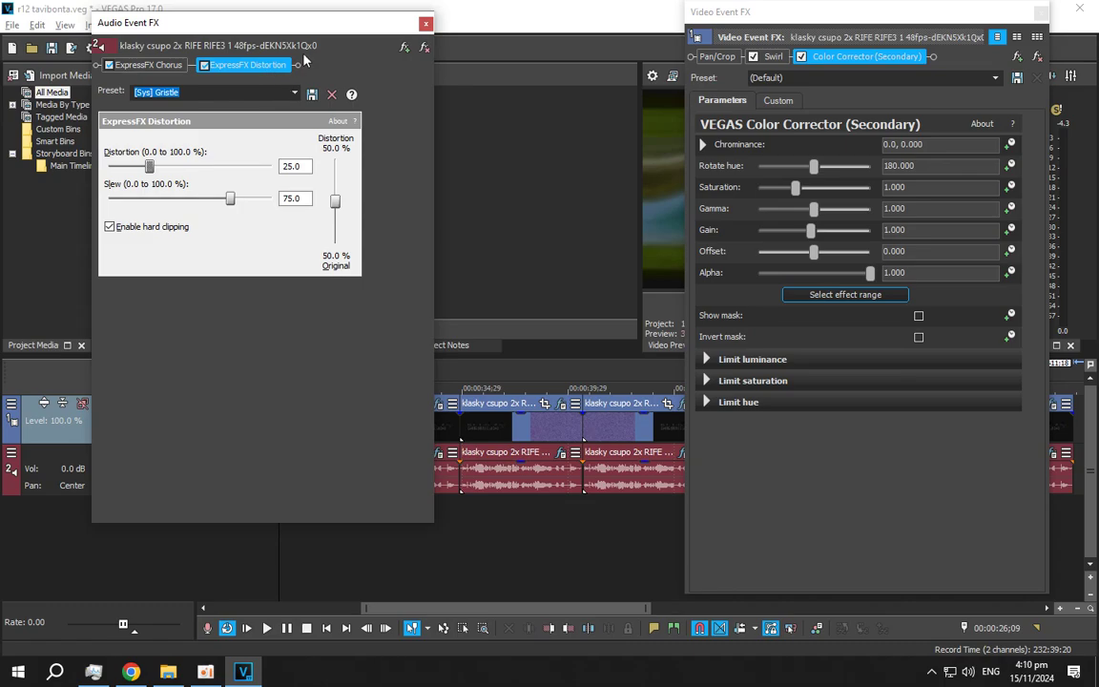
Close the fifth clip's audio and video effects windows and play the clip to review the result.
click(425, 23)
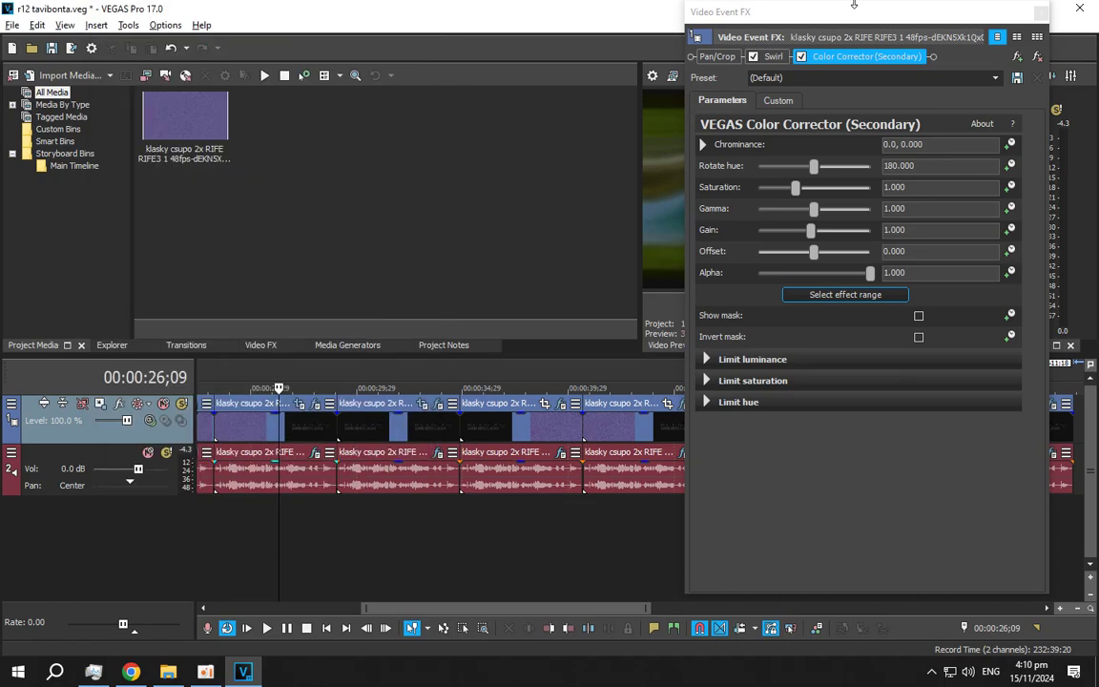
click(1040, 15)
key(space)
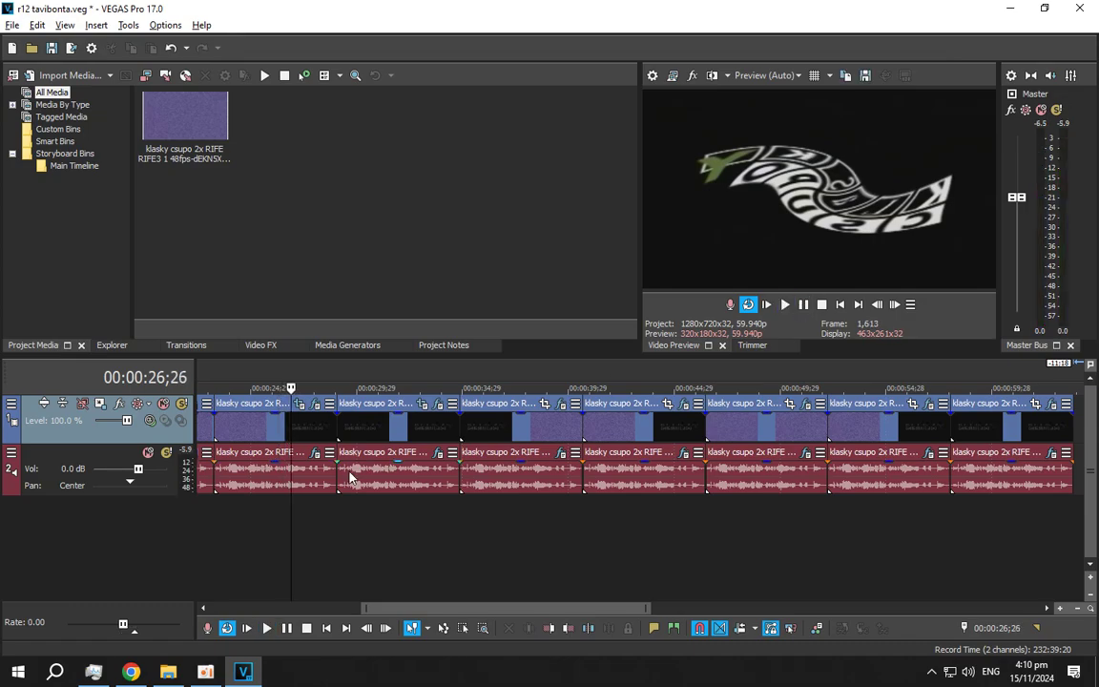
Set the loop region to the sixth clip and place the playhead inside it.
click(349, 477)
double_click(385, 436)
click(382, 437)
Open the sixth clip's video and audio effects and examine its Pan/Crop keyframes, IO/Phaser, Multi-Band Dynamics, S_ZebrafyColor and S_WarpPolar settings.
click(438, 404)
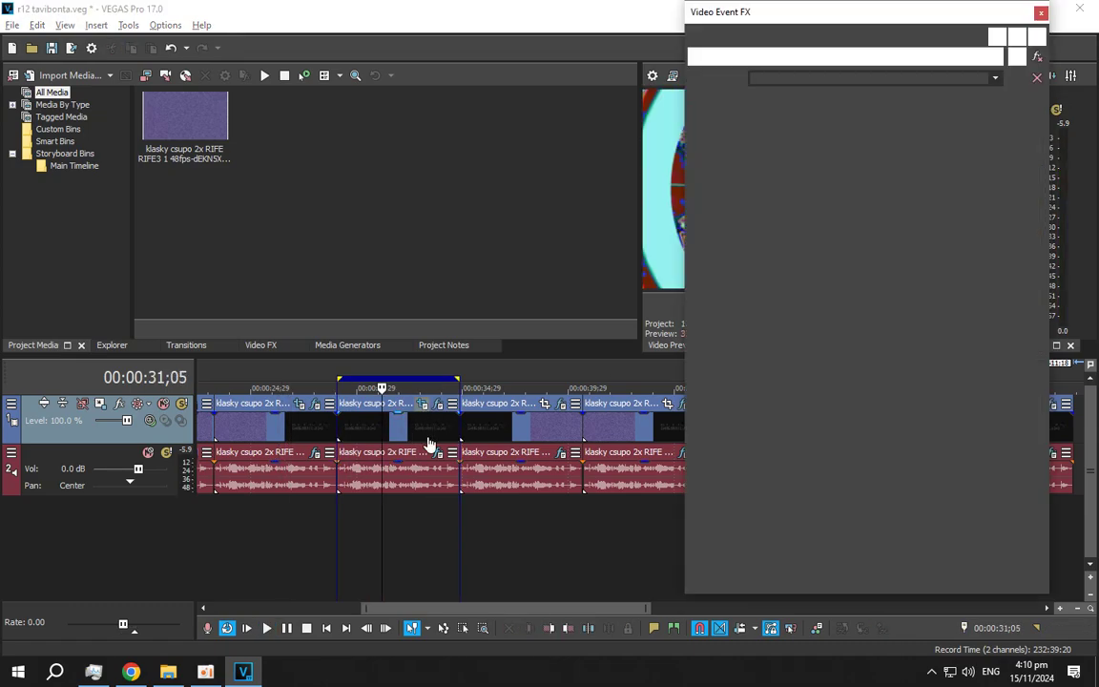
click(437, 450)
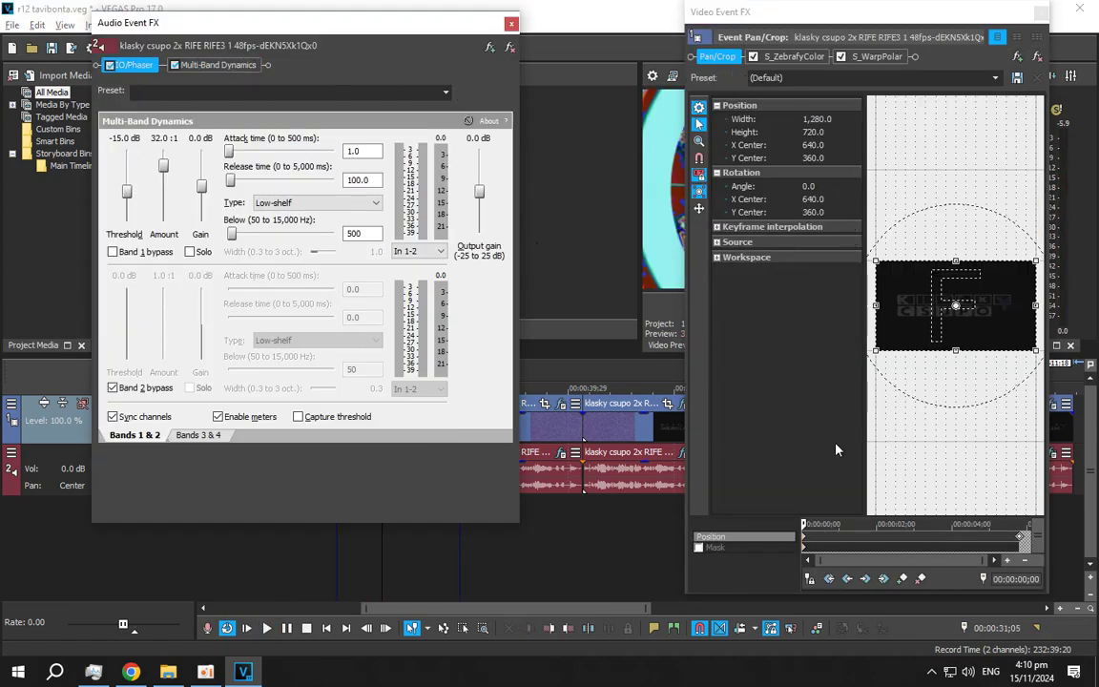
drag(804, 523, 1019, 523)
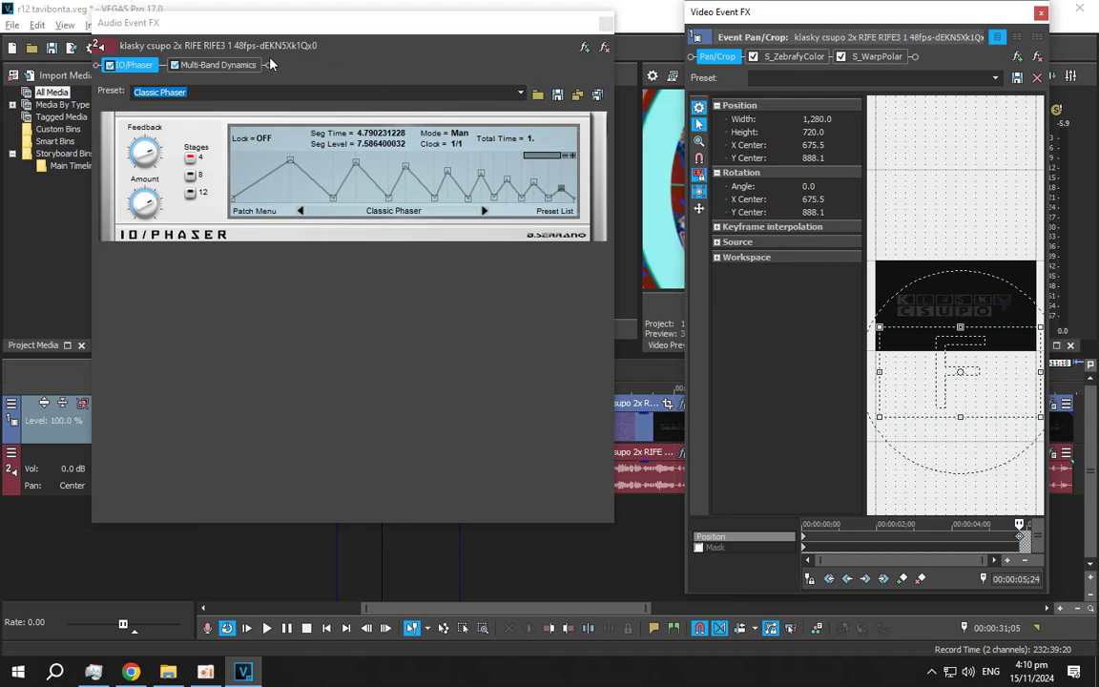
click(238, 69)
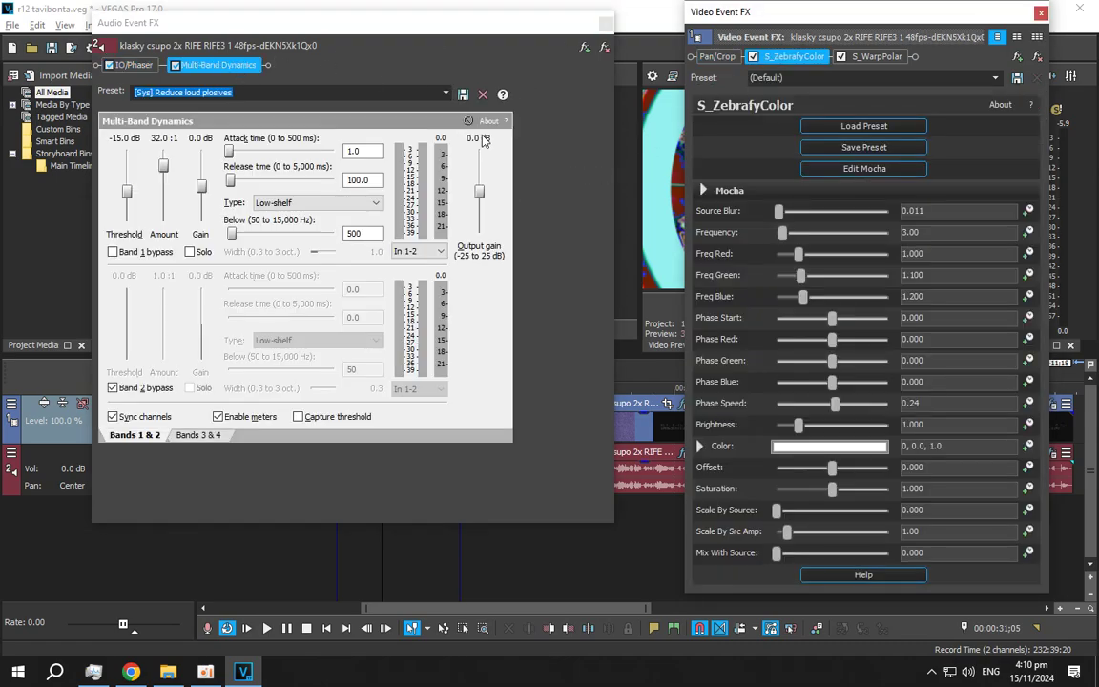
click(870, 57)
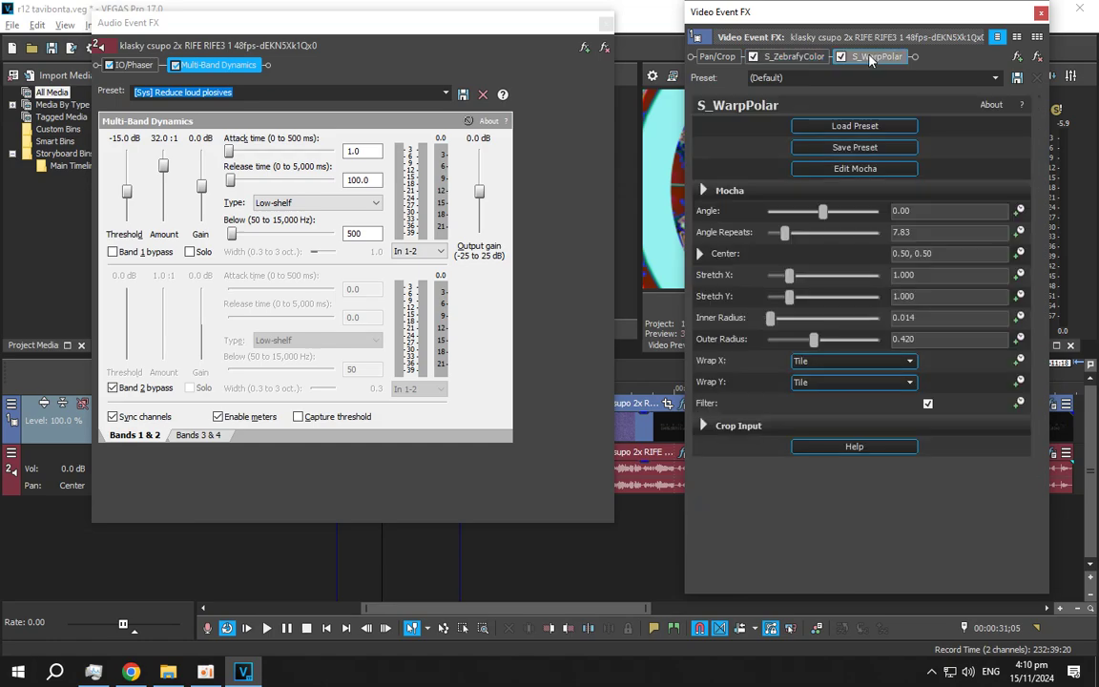
Close the sixth clip's audio and video effects windows and play the clip to review the result.
click(607, 24)
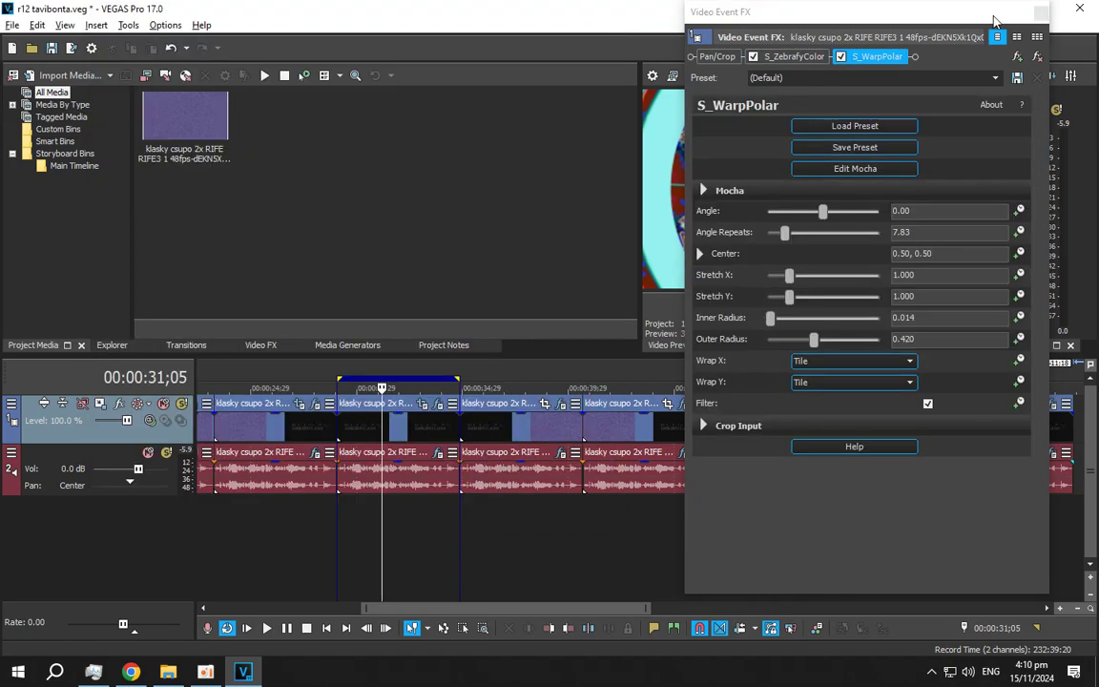
click(1041, 13)
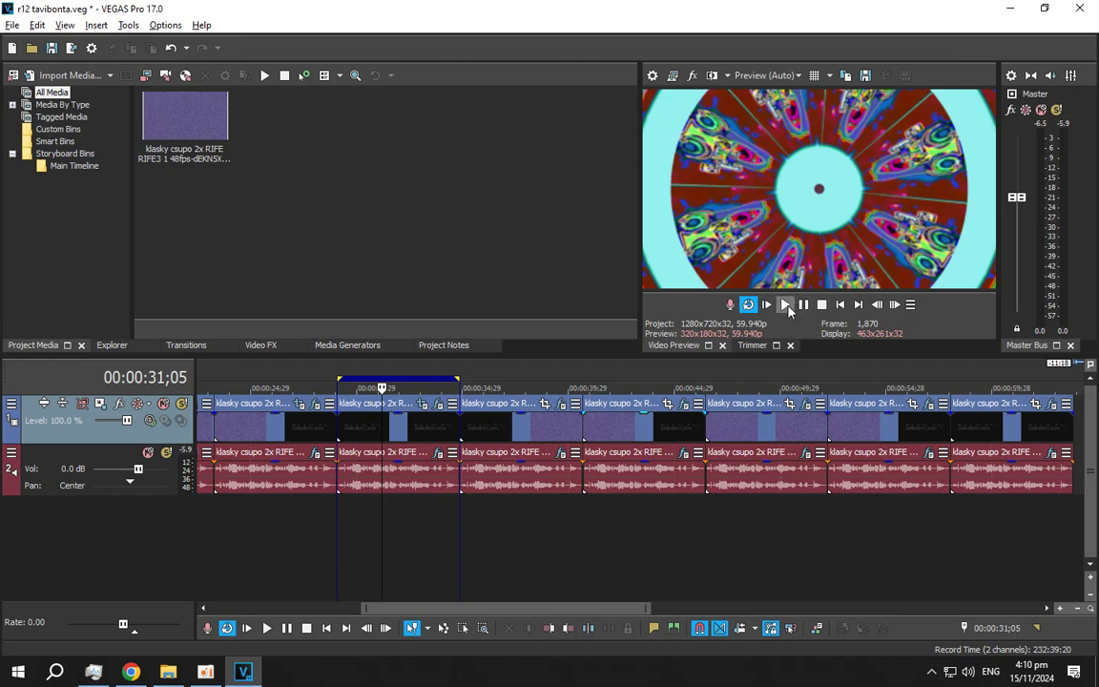
key(space)
Set the loop region to the seventh clip and place the playhead inside it.
click(481, 404)
double_click(530, 430)
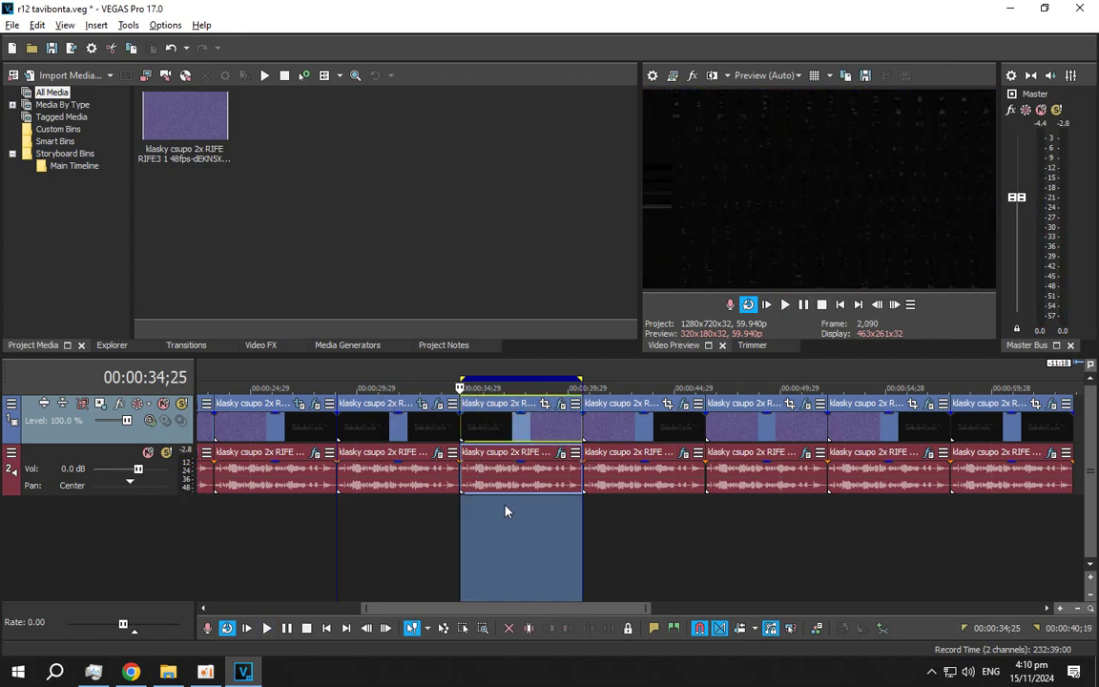
click(505, 510)
Open the seventh clip's video and audio effects and examine the mda BeatBox and NewBlue PE Cartoonr Plus Lines and Paint settings.
click(561, 404)
click(560, 453)
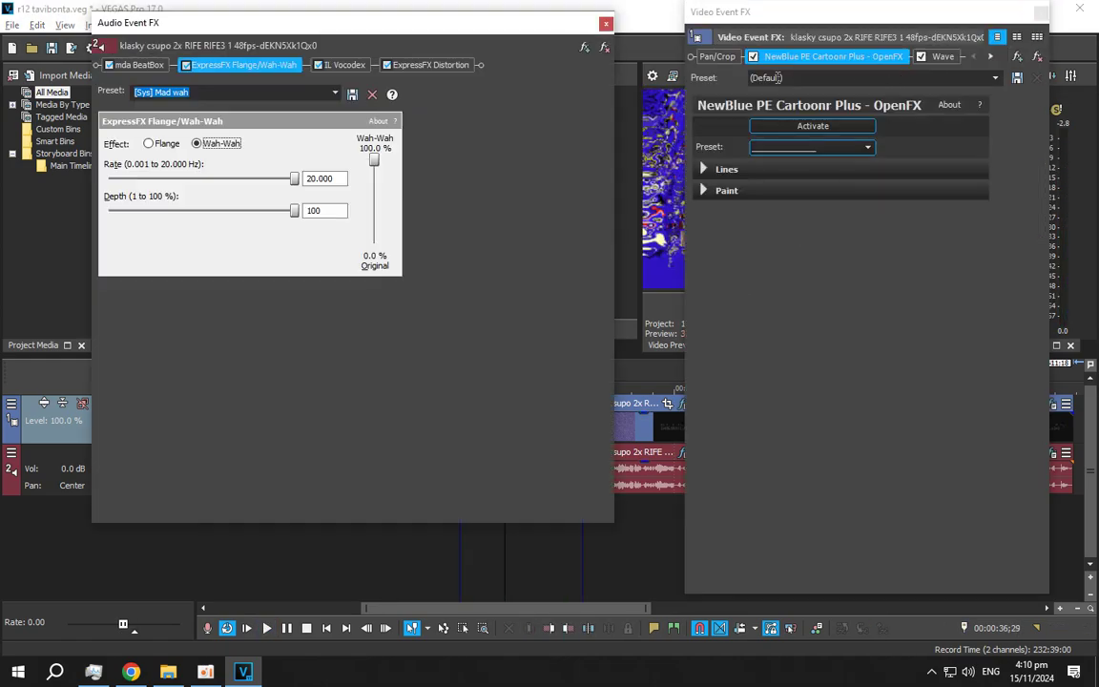
click(149, 65)
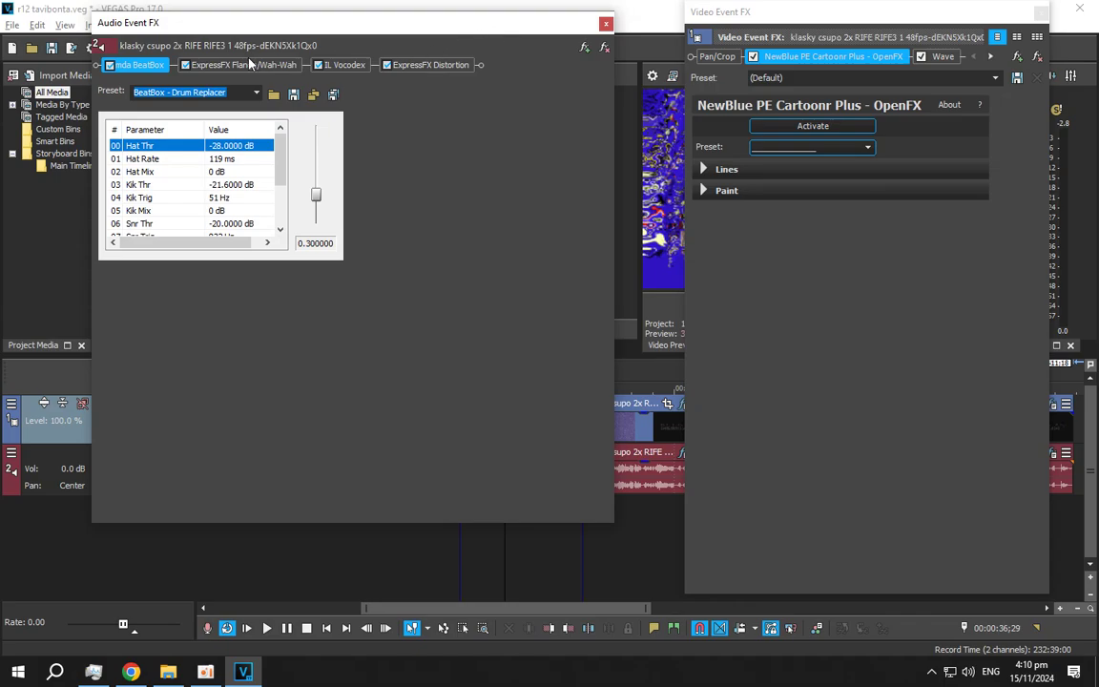
click(703, 170)
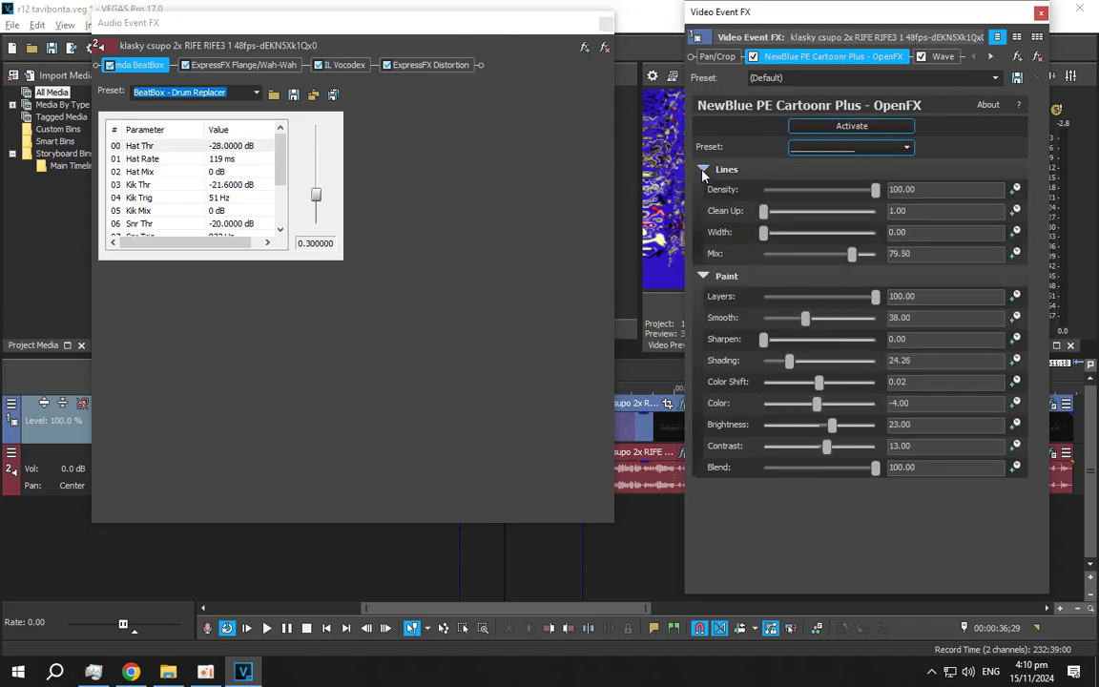
click(991, 58)
click(991, 58)
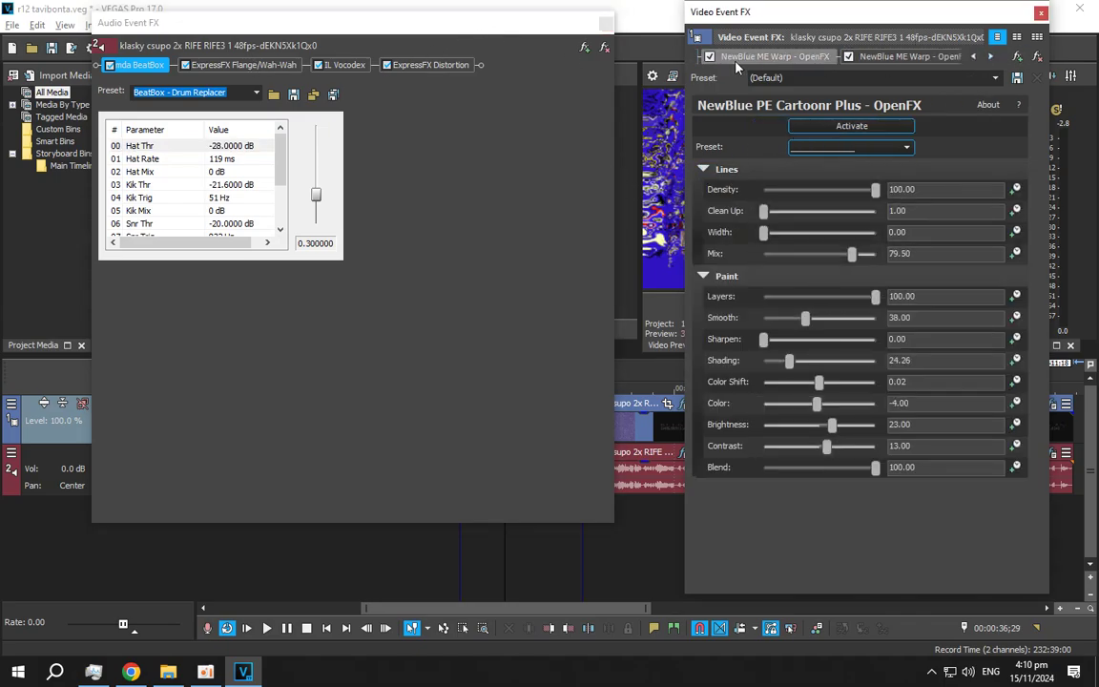
Examine the seventh clip's Wave, ExpressFX Flange/Wah-Wah, IL Vocodex, ExpressFX Distortion and both NewBlue ME Warp settings.
click(732, 57)
click(236, 65)
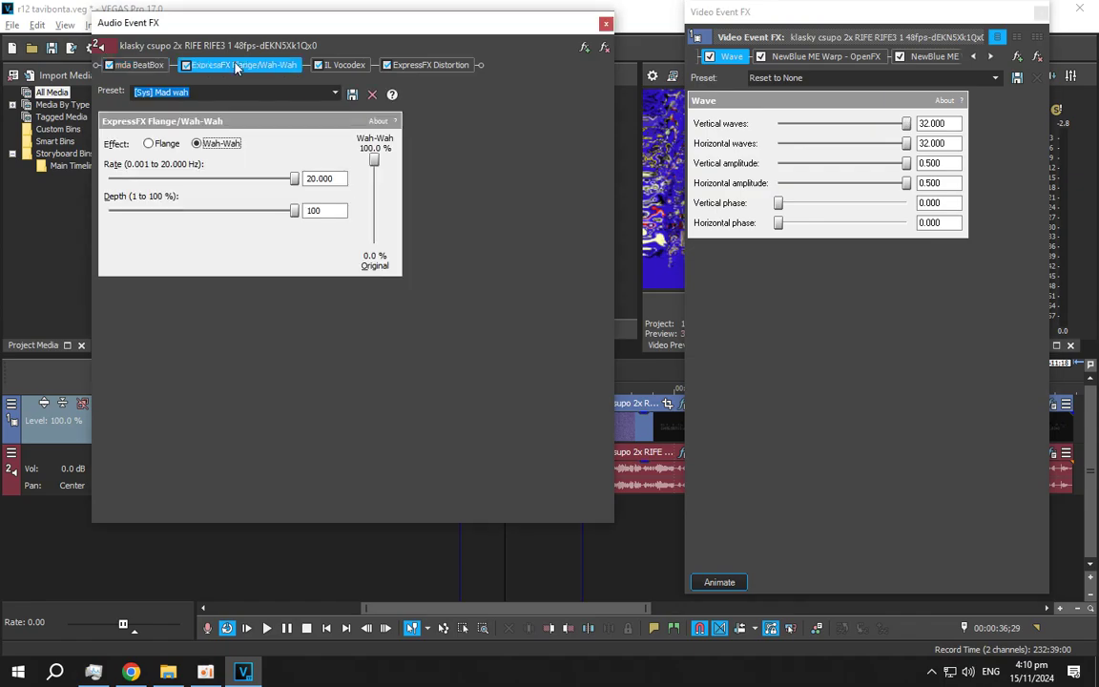
click(349, 65)
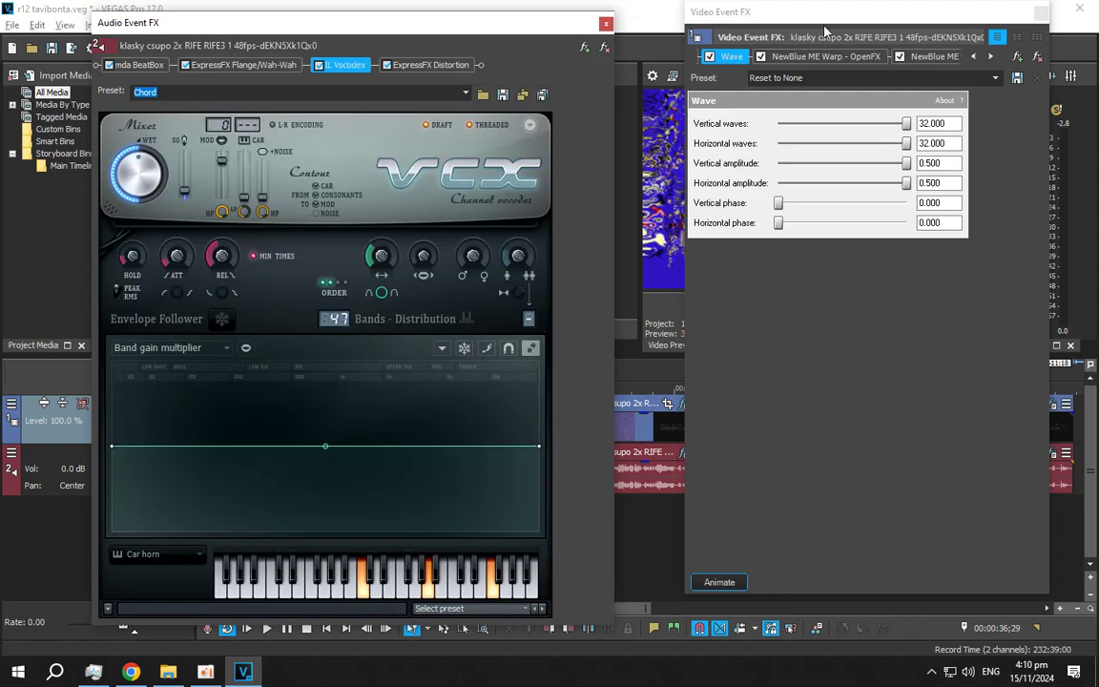
click(832, 57)
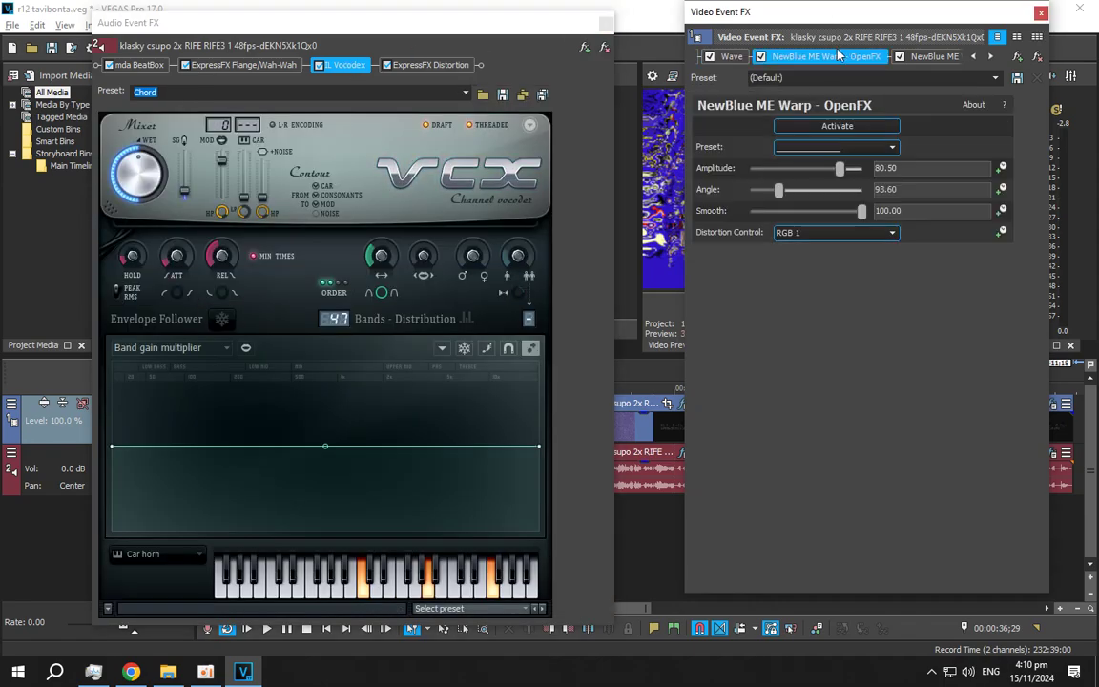
click(926, 56)
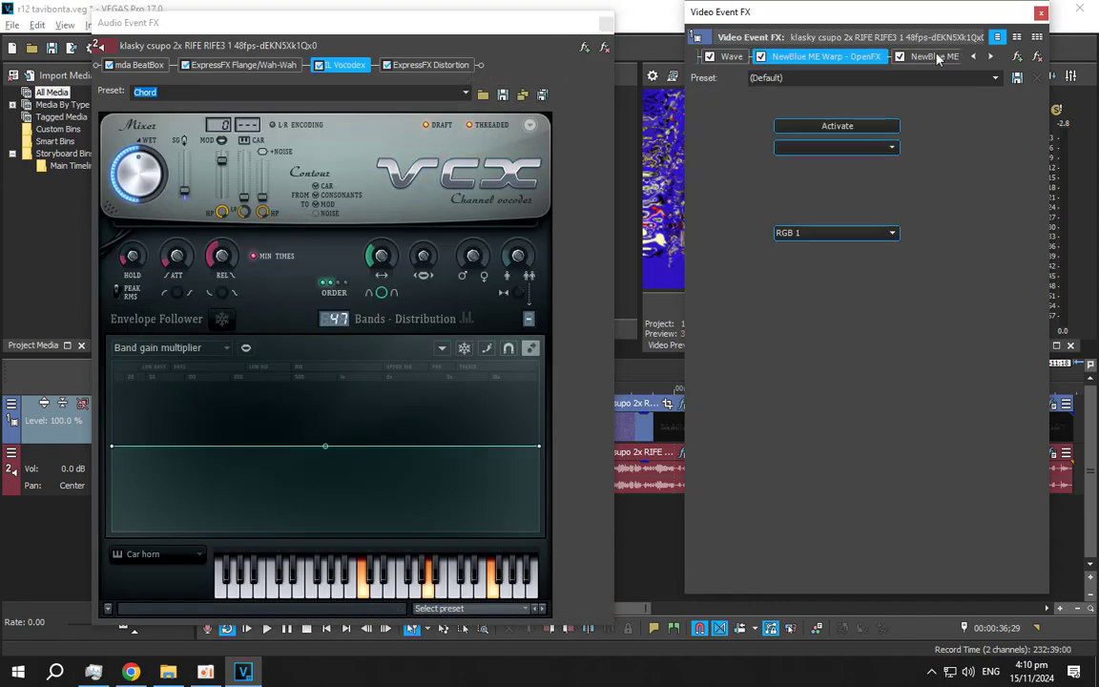
click(425, 66)
click(990, 56)
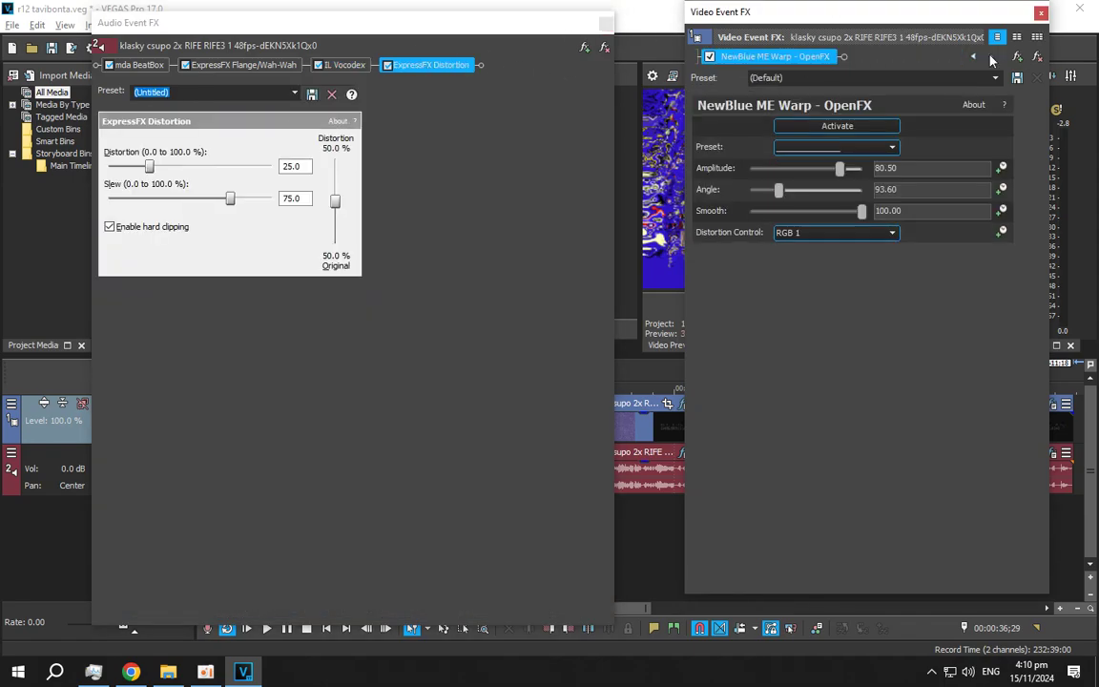
Close the seventh clip's effects windows and set the loop region to the eighth clip with the playhead inside it.
click(606, 23)
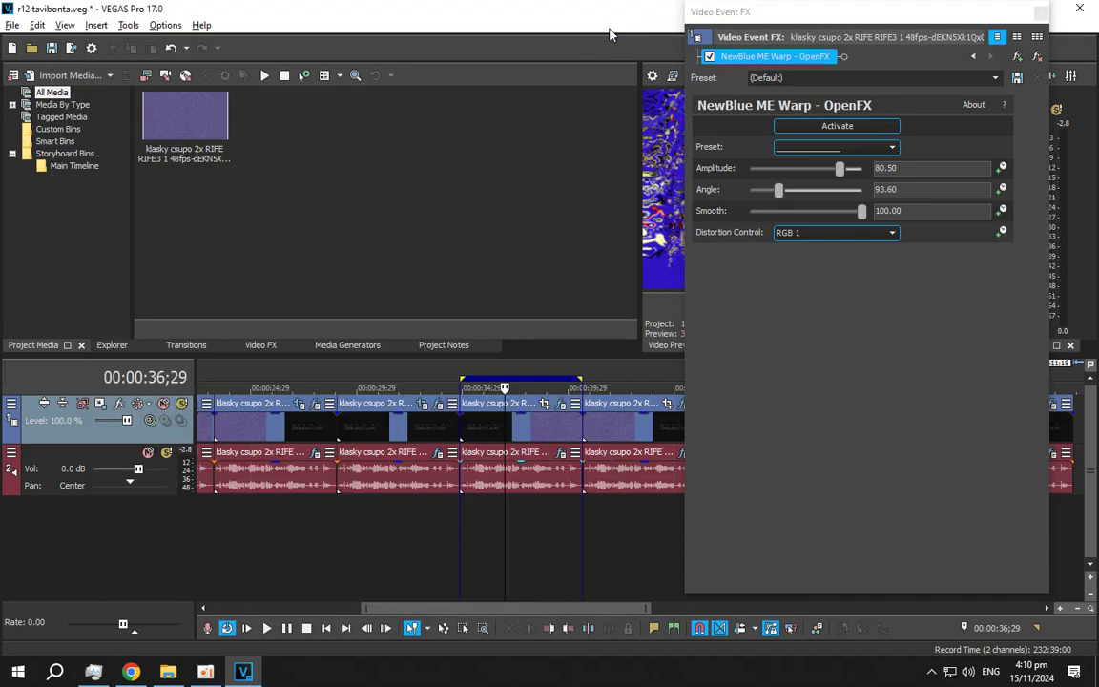
click(631, 511)
click(1041, 13)
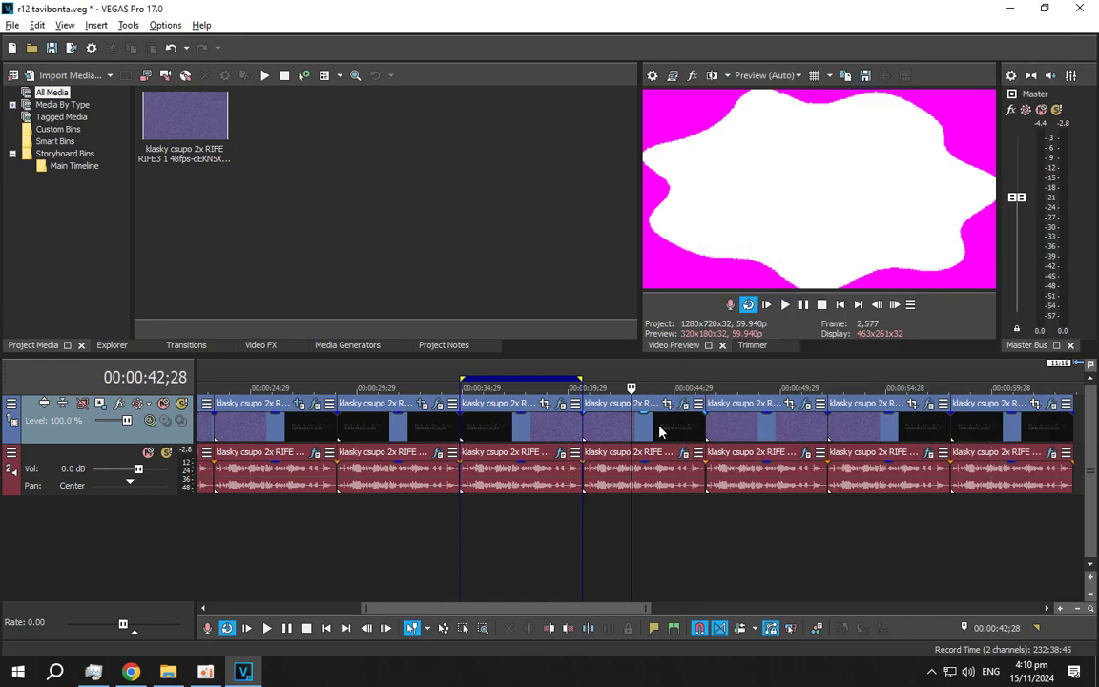
double_click(645, 528)
click(645, 527)
Open the eighth clip's video and audio effects and examine the Vocotron, first Vibrato and Radial Pixelate settings.
click(682, 404)
click(681, 456)
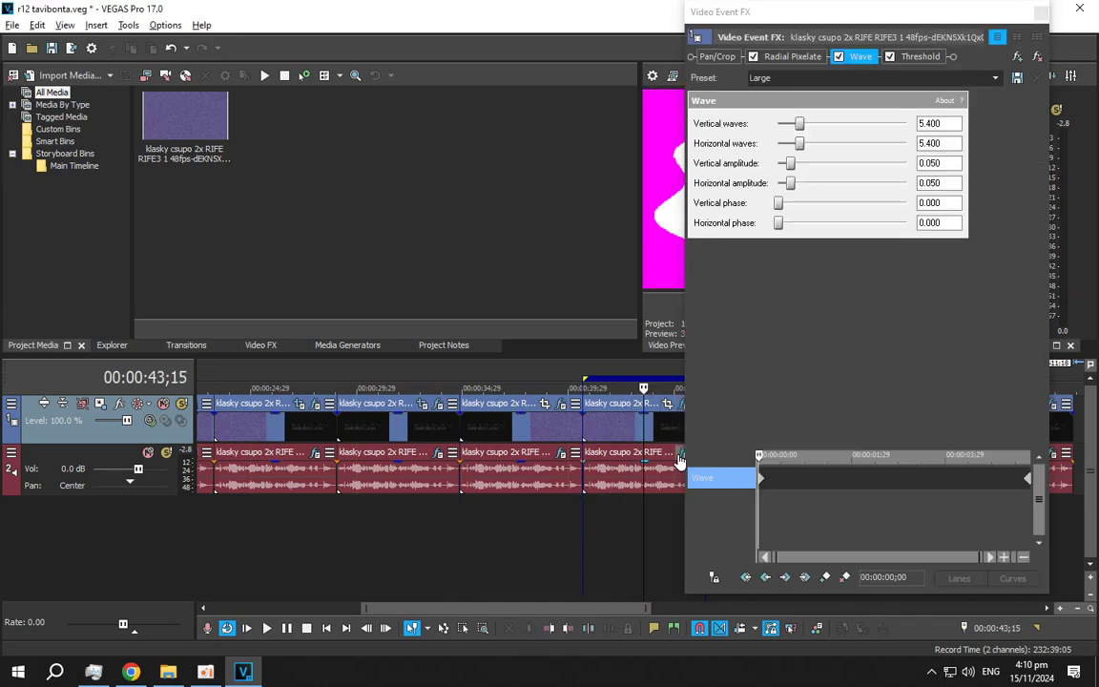
click(678, 454)
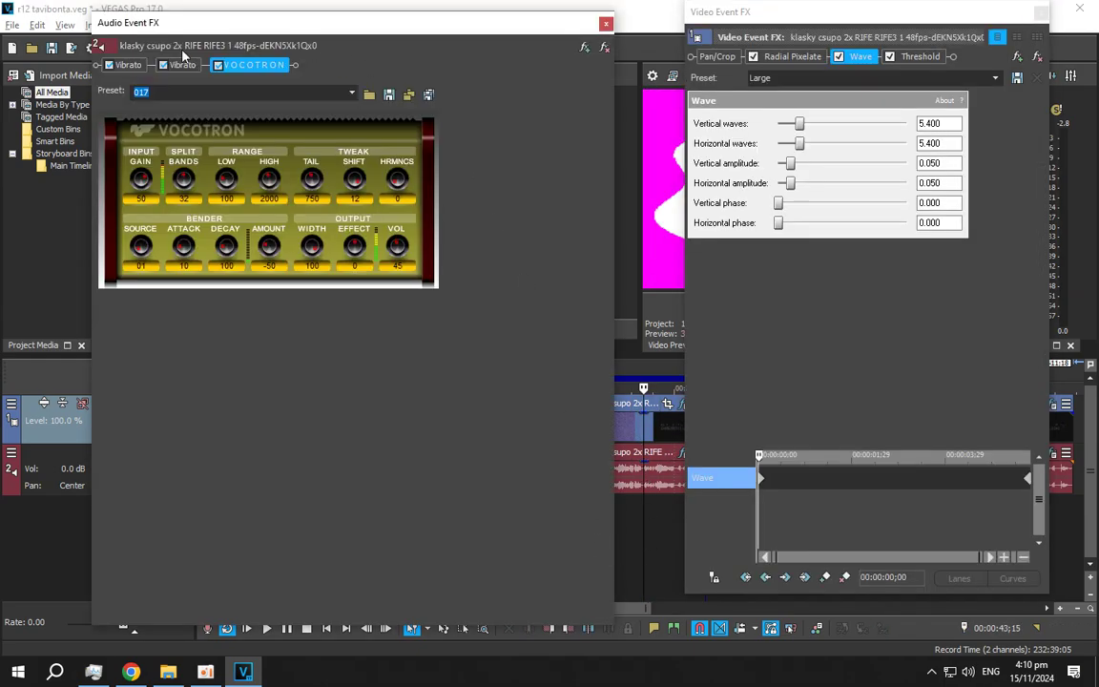
click(128, 64)
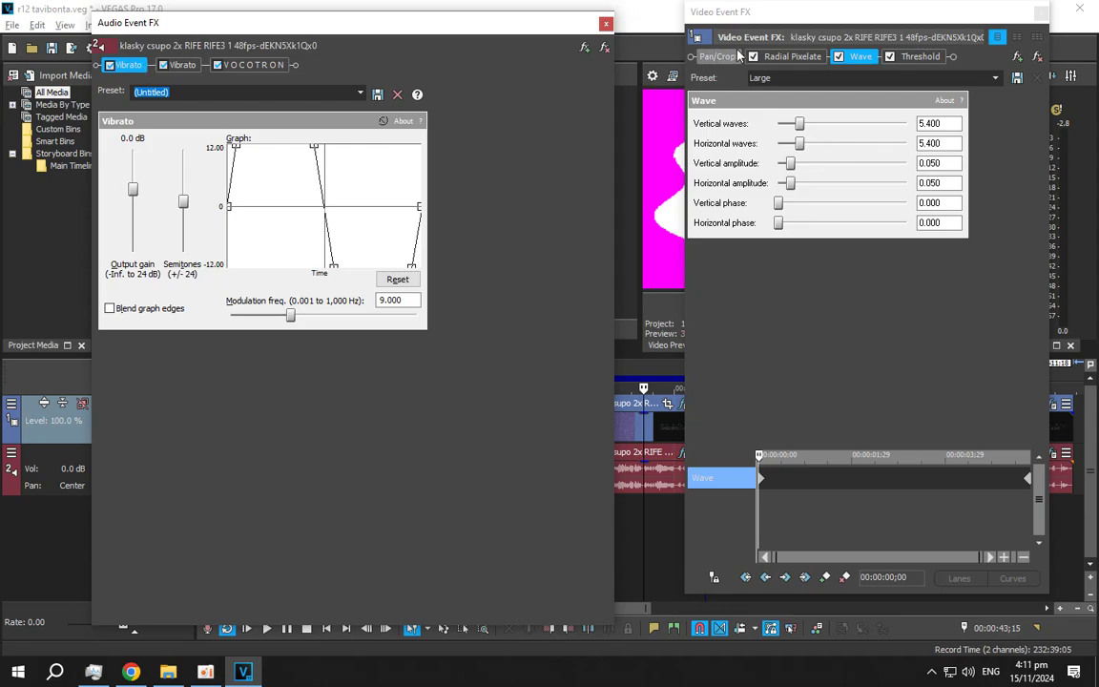
click(787, 59)
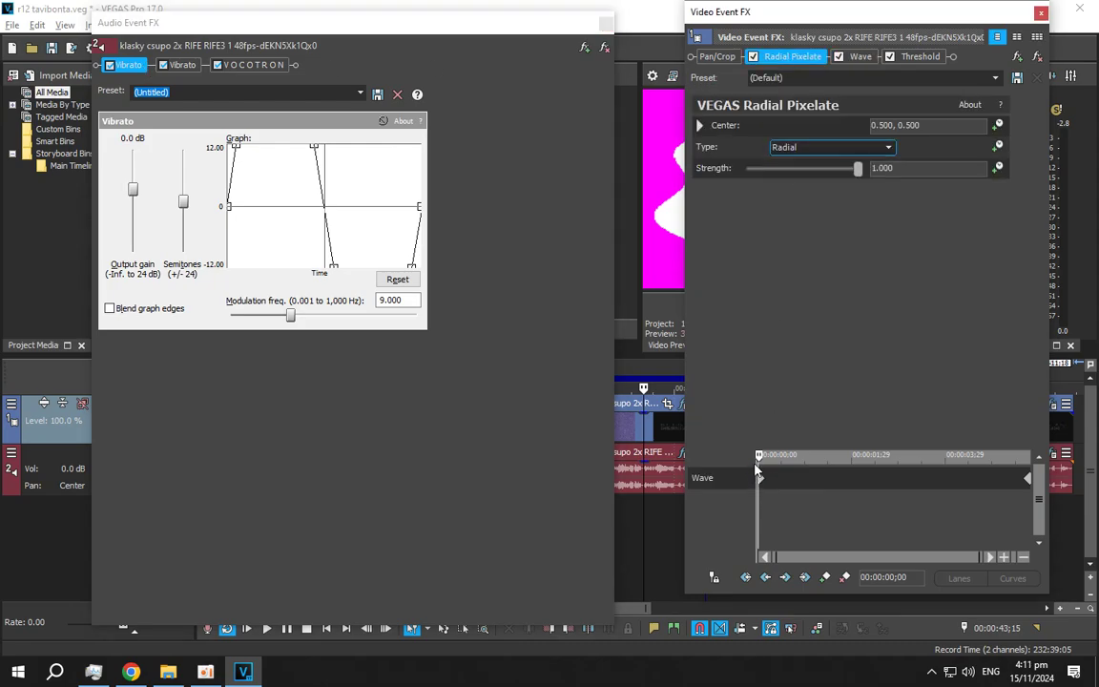
Examine the eighth clip's second Vibrato, the Wave settings at the first and last keyframes, Vocotron and Threshold.
click(190, 67)
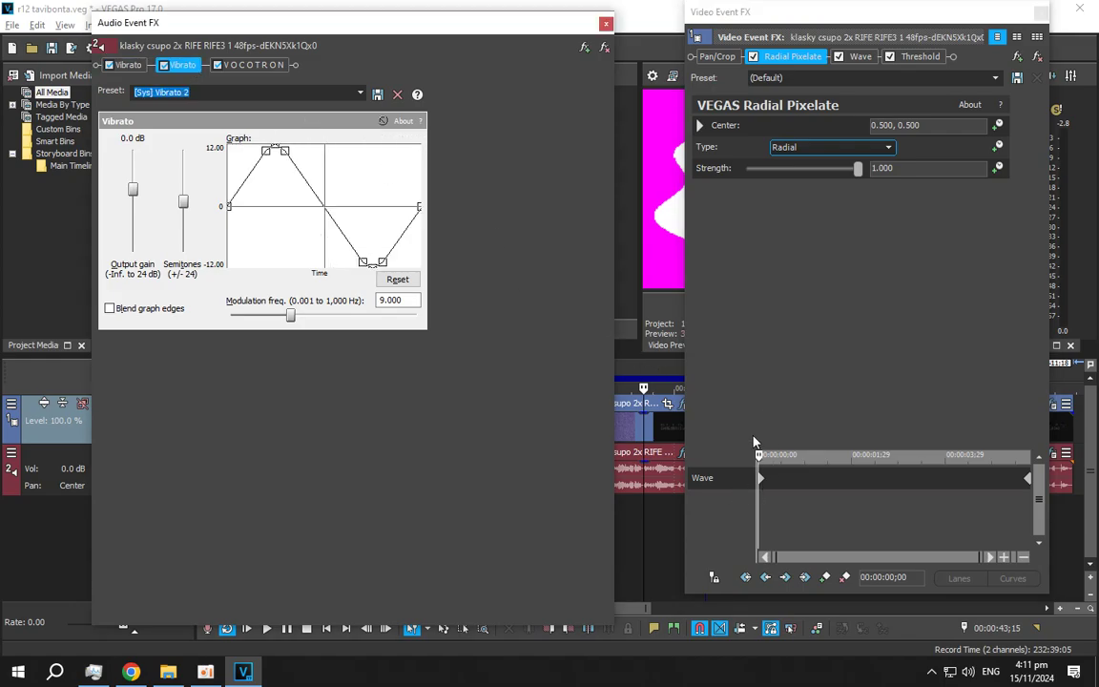
click(859, 57)
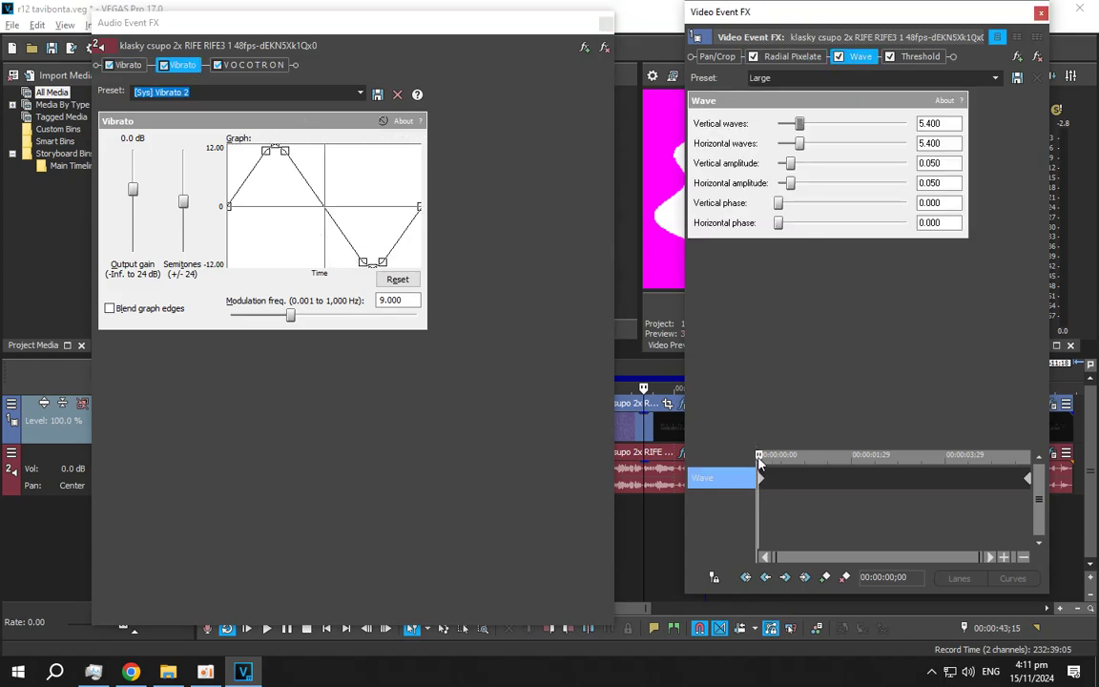
drag(758, 459, 1029, 459)
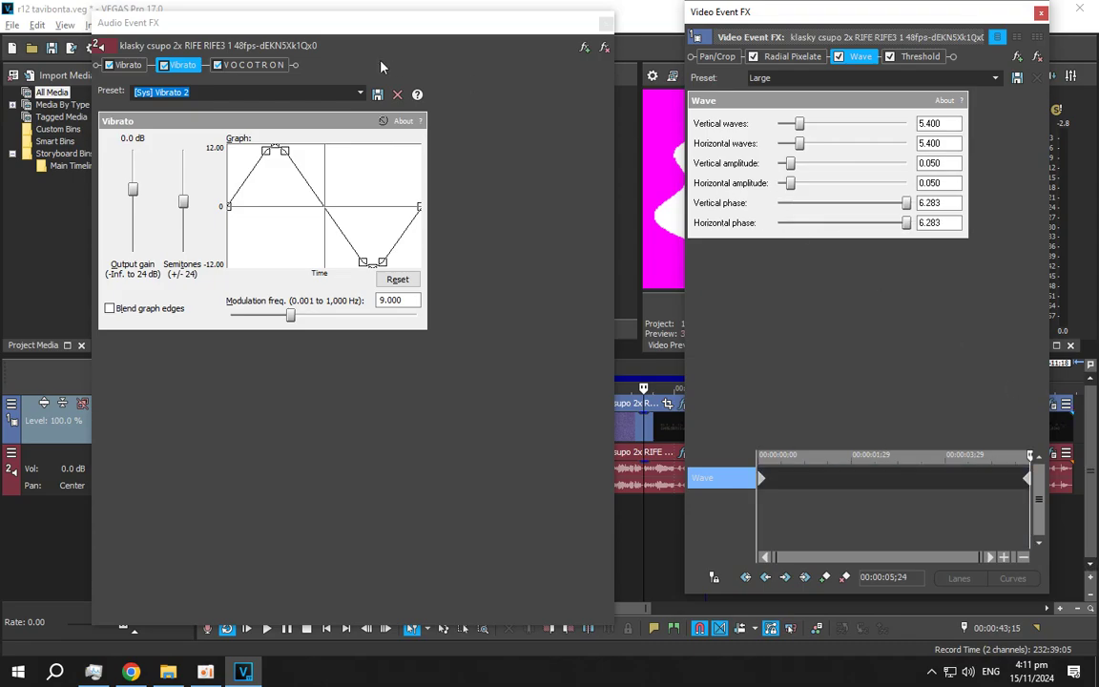
click(246, 67)
click(913, 58)
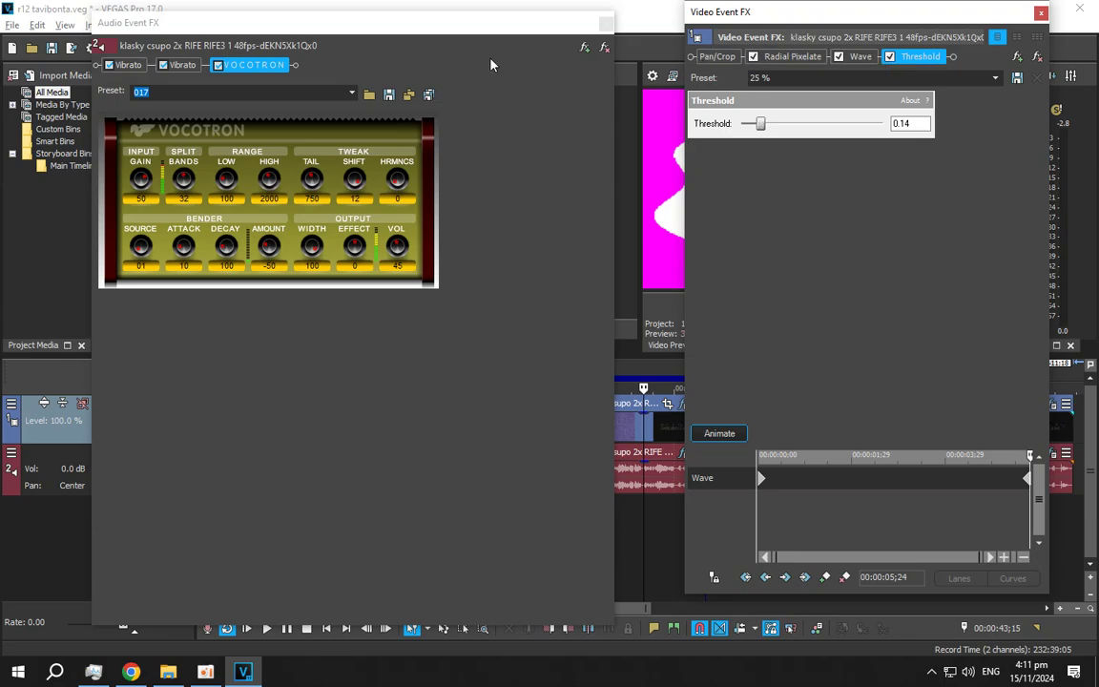
Close the eighth clip's audio and video effects windows and play the clip to review the result.
click(605, 24)
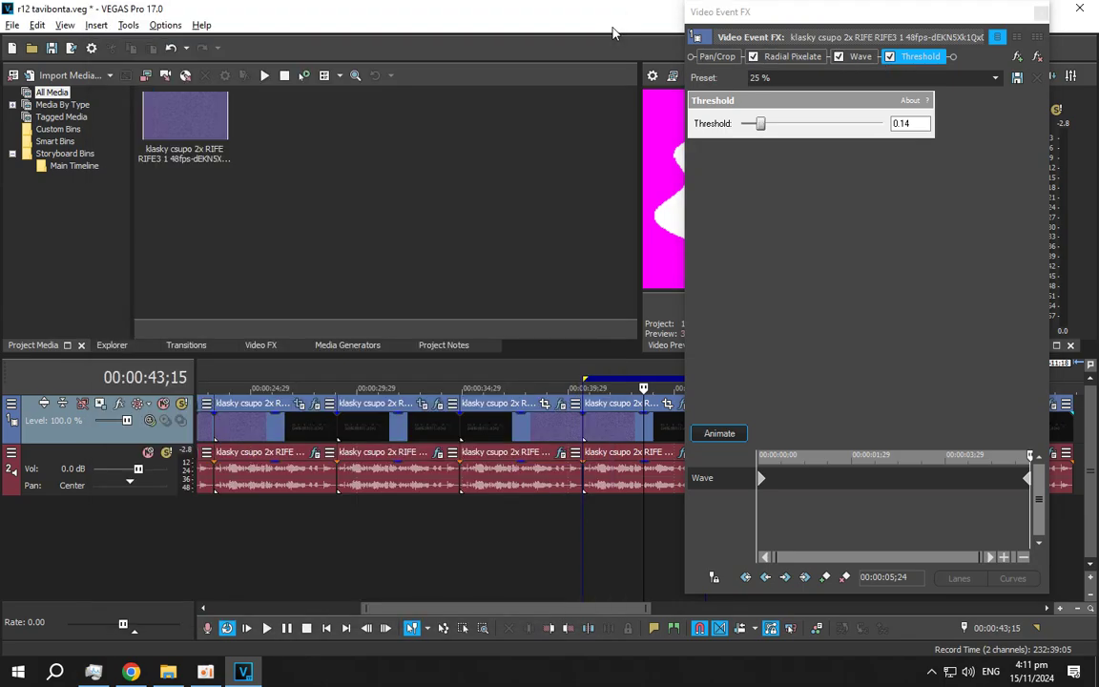
click(1041, 12)
click(785, 305)
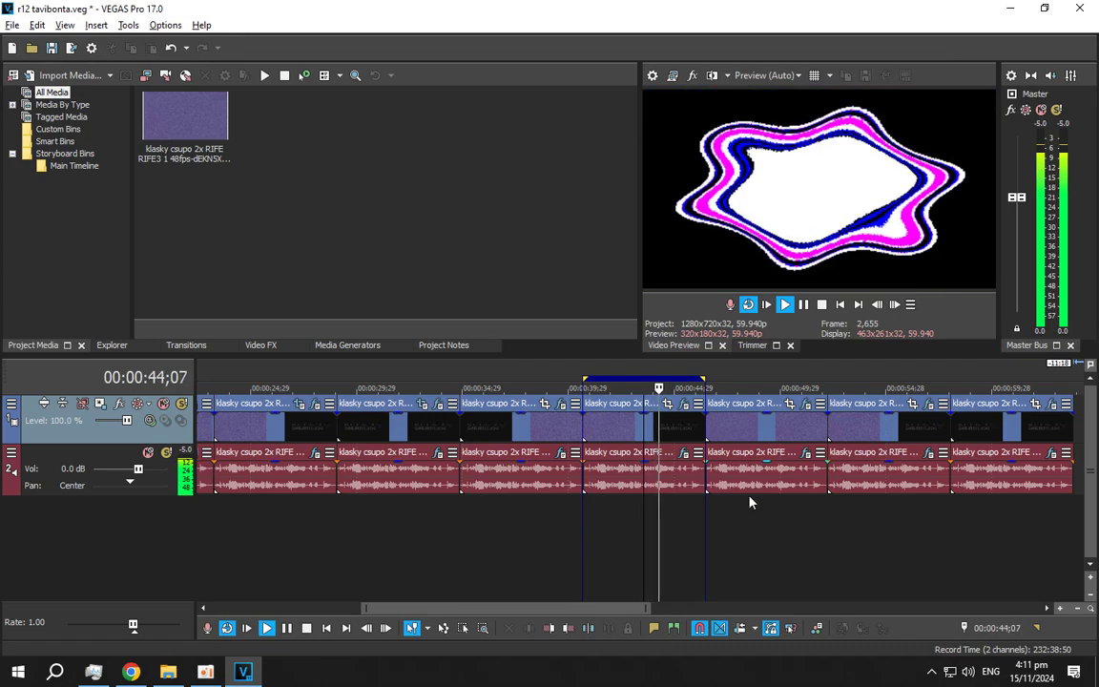
key(space)
Open the ninth clip's audio and video effects and examine the S_WarpPuddle, S_WarpPolar and three Flange/Wah-Wah settings.
click(805, 403)
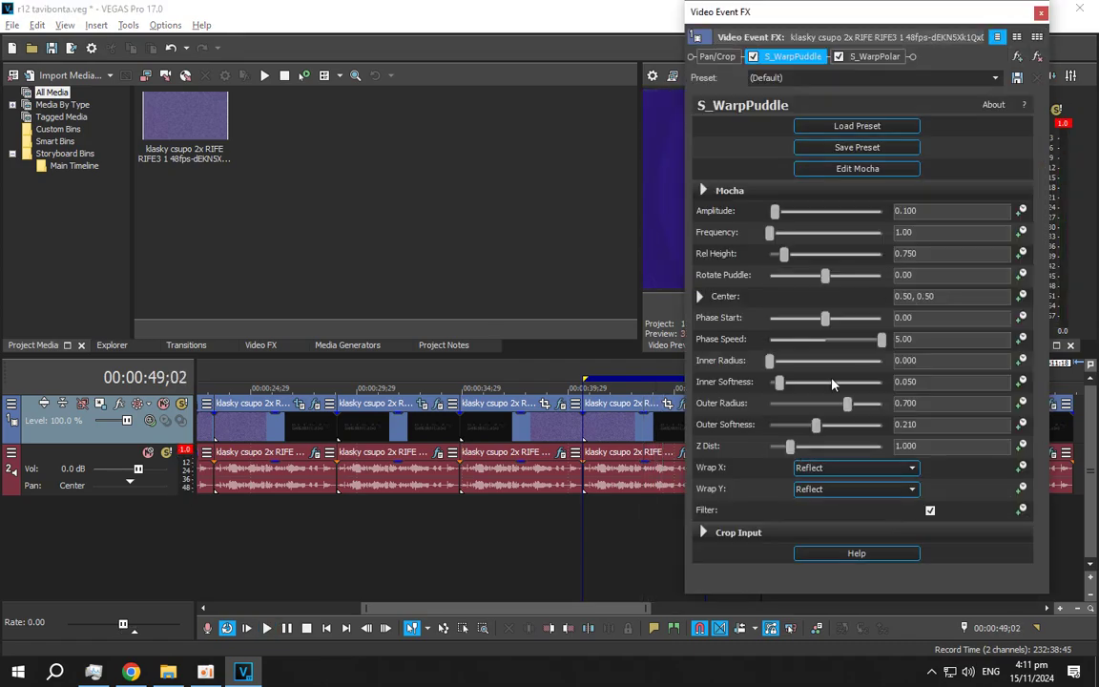
click(1041, 12)
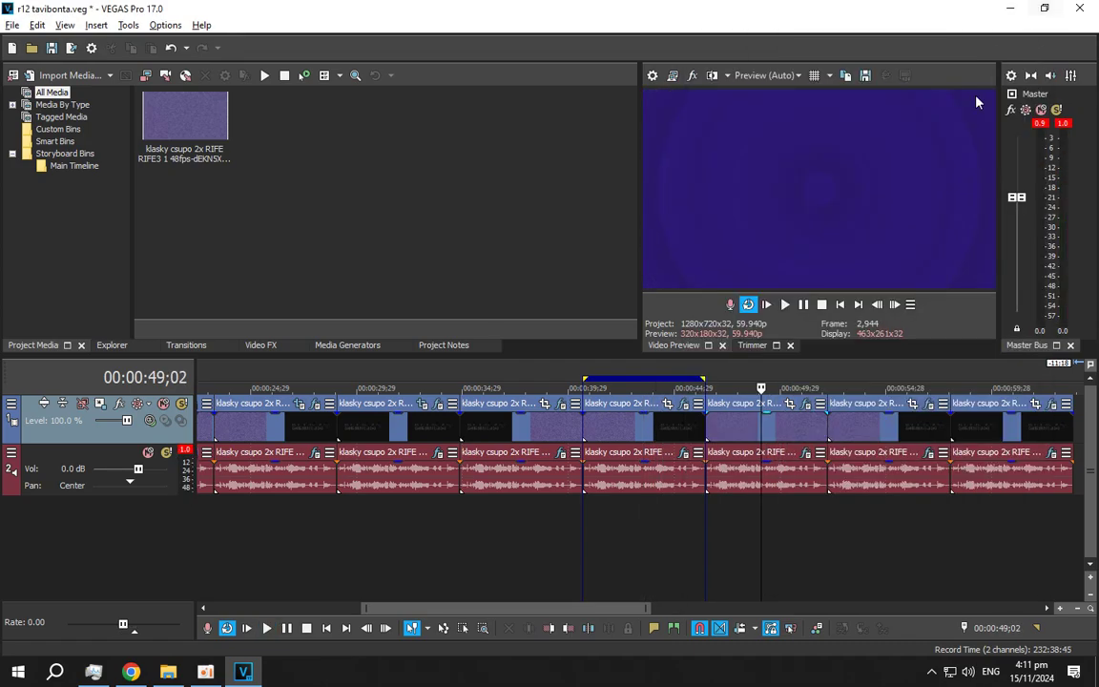
click(806, 452)
click(806, 403)
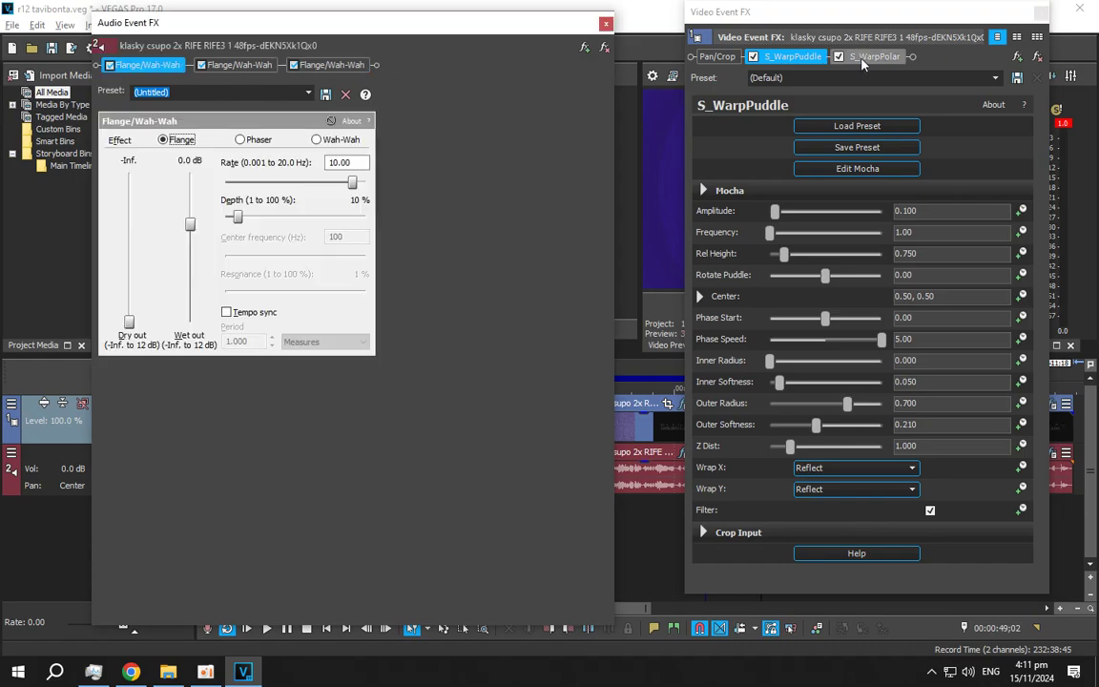
click(868, 58)
click(238, 64)
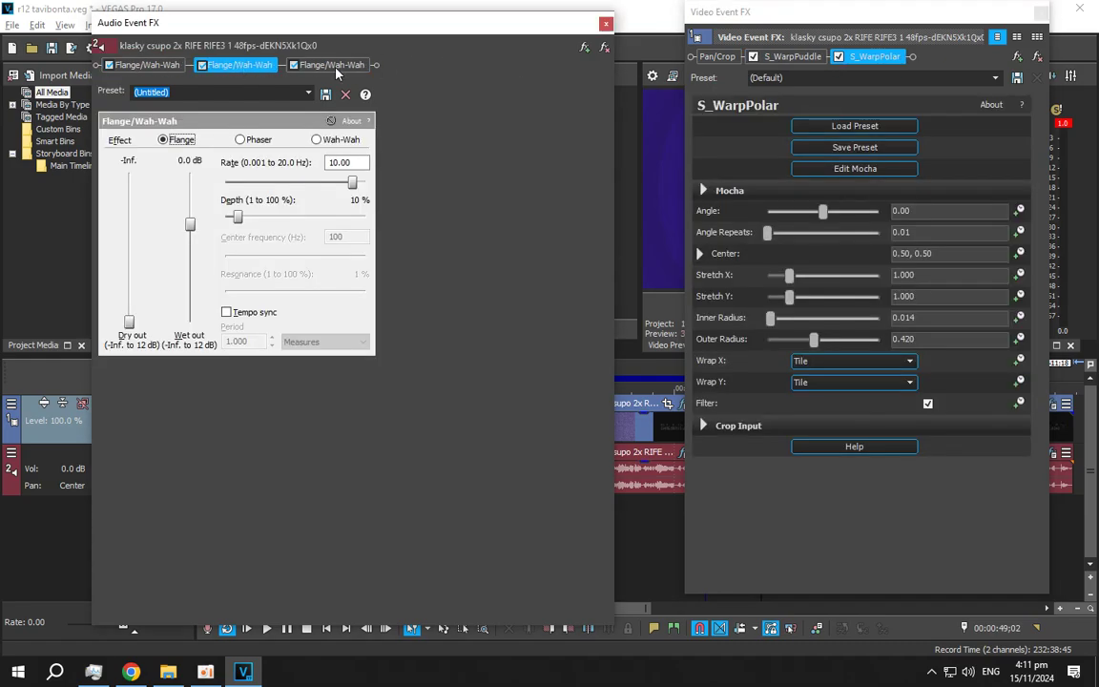
click(334, 64)
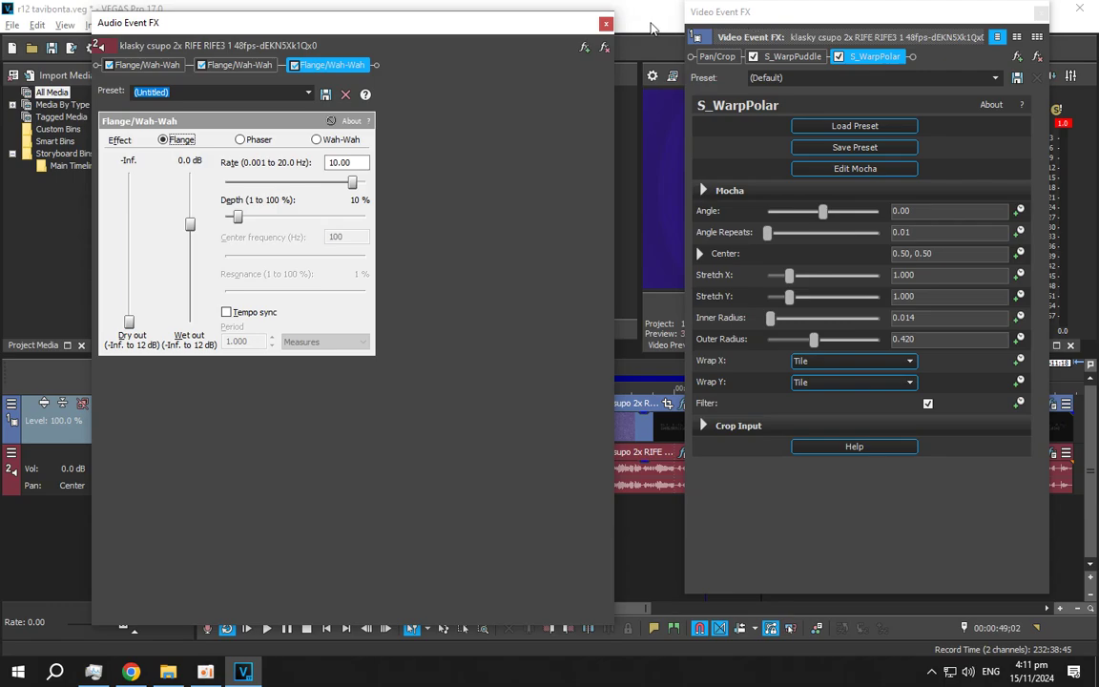
Close the ninth clip's video and audio effects windows and play the clip briefly to review the result.
click(1040, 12)
click(606, 23)
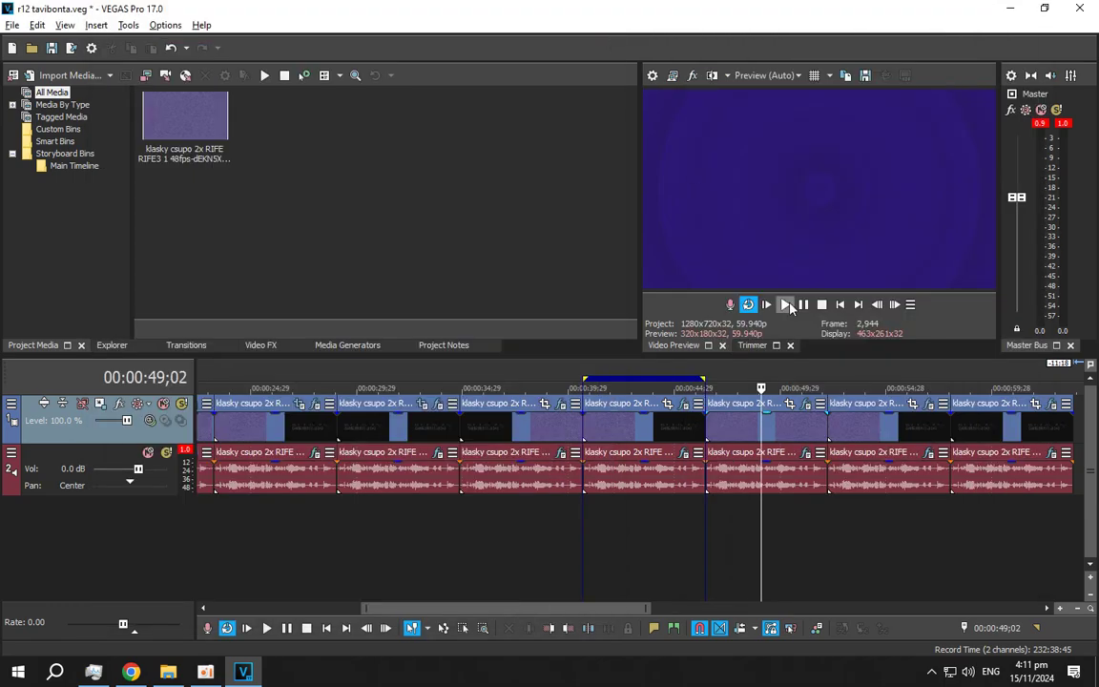
click(785, 304)
click(895, 533)
click(803, 304)
Set the loop region to the tenth clip and place the playhead inside it.
double_click(876, 465)
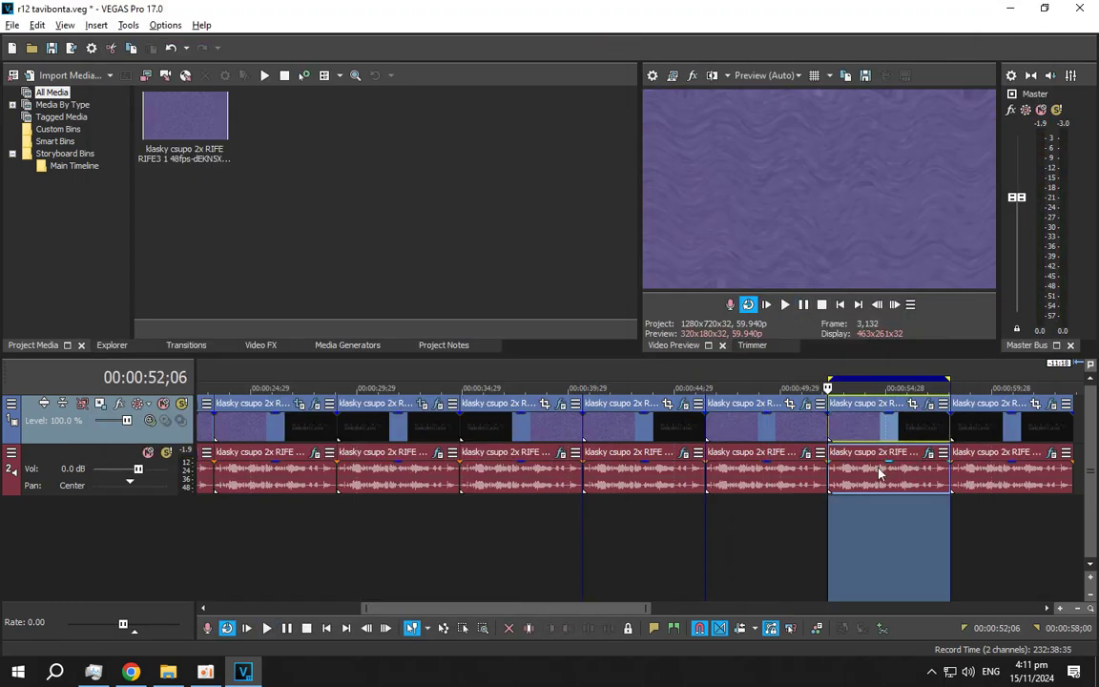
click(874, 466)
Open the tenth clip's audio and video effects and examine the Orange Vocoder and three Wave settings.
click(927, 453)
click(927, 406)
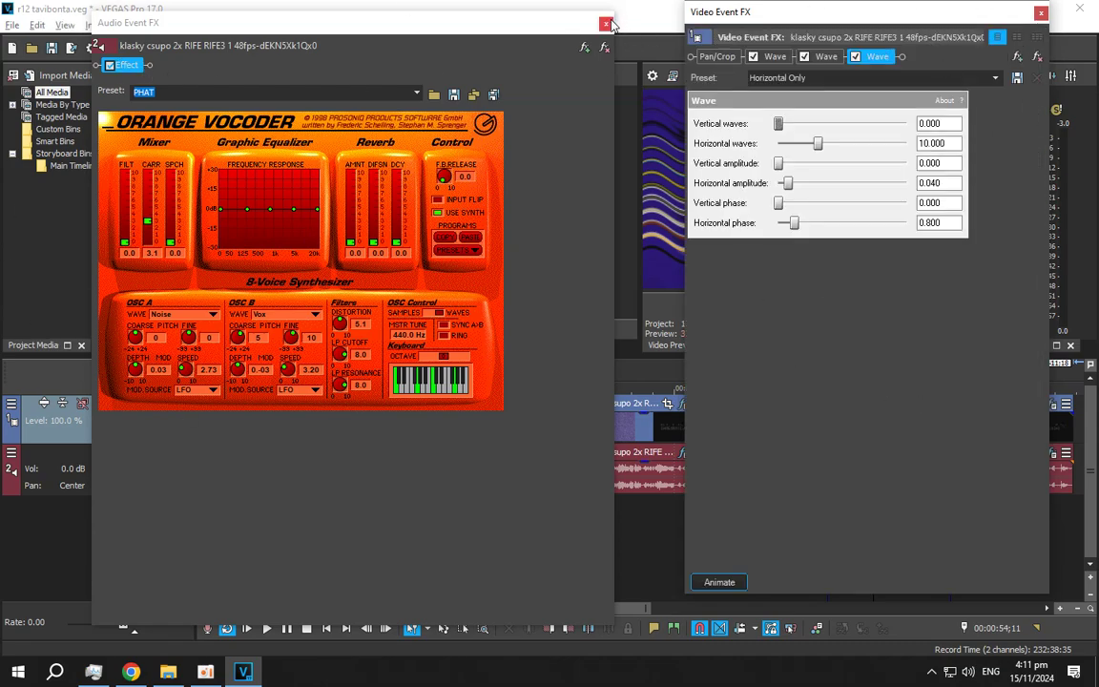
click(773, 57)
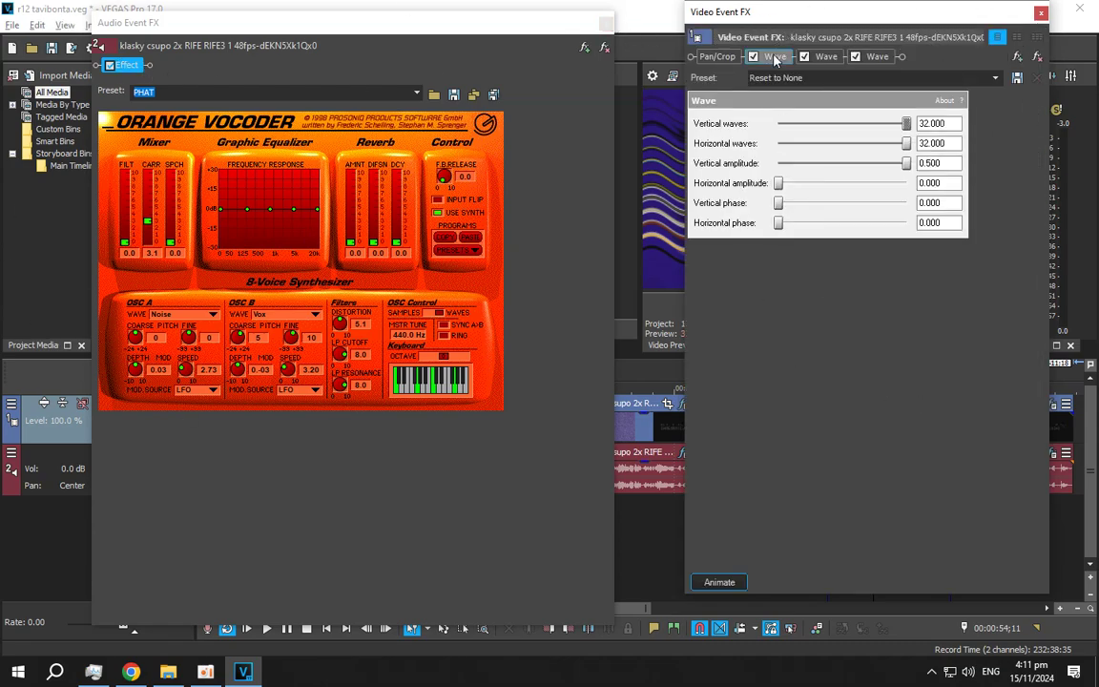
click(843, 58)
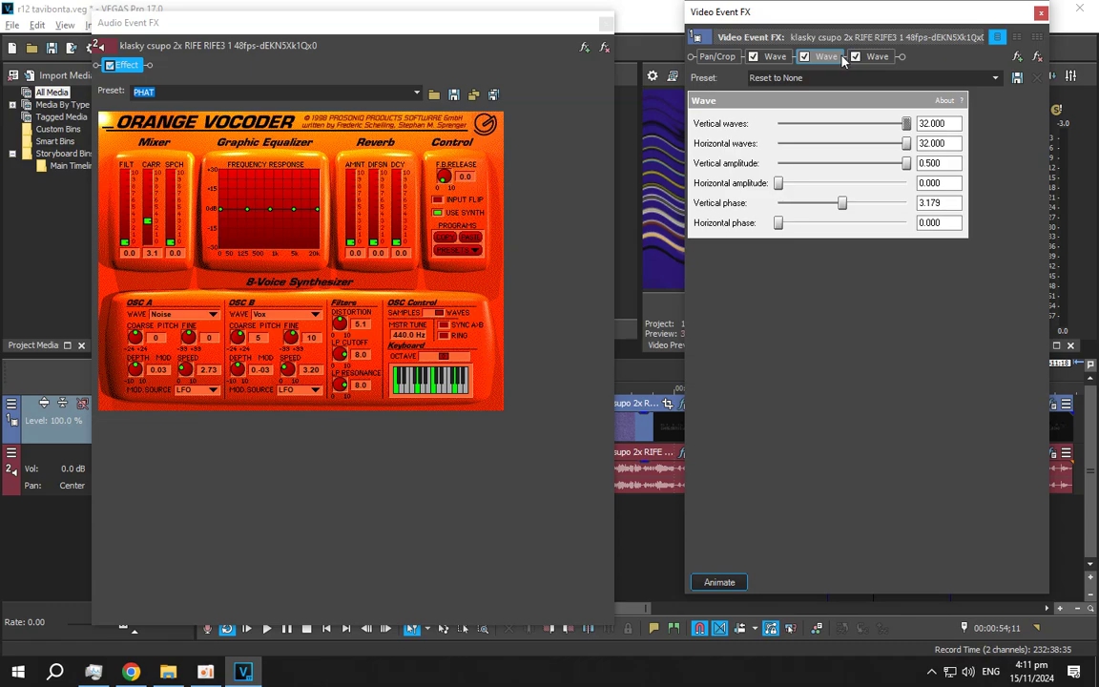
click(876, 56)
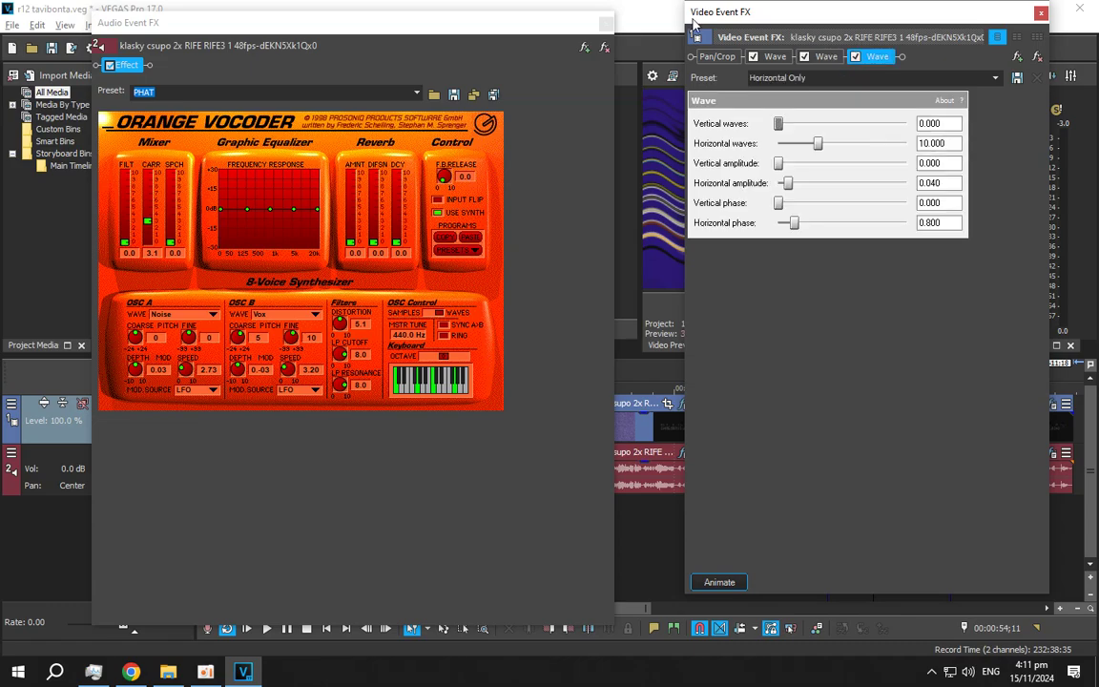
Close the tenth clip's audio and video effects windows and open the eleventh clip's video and audio effects.
click(605, 23)
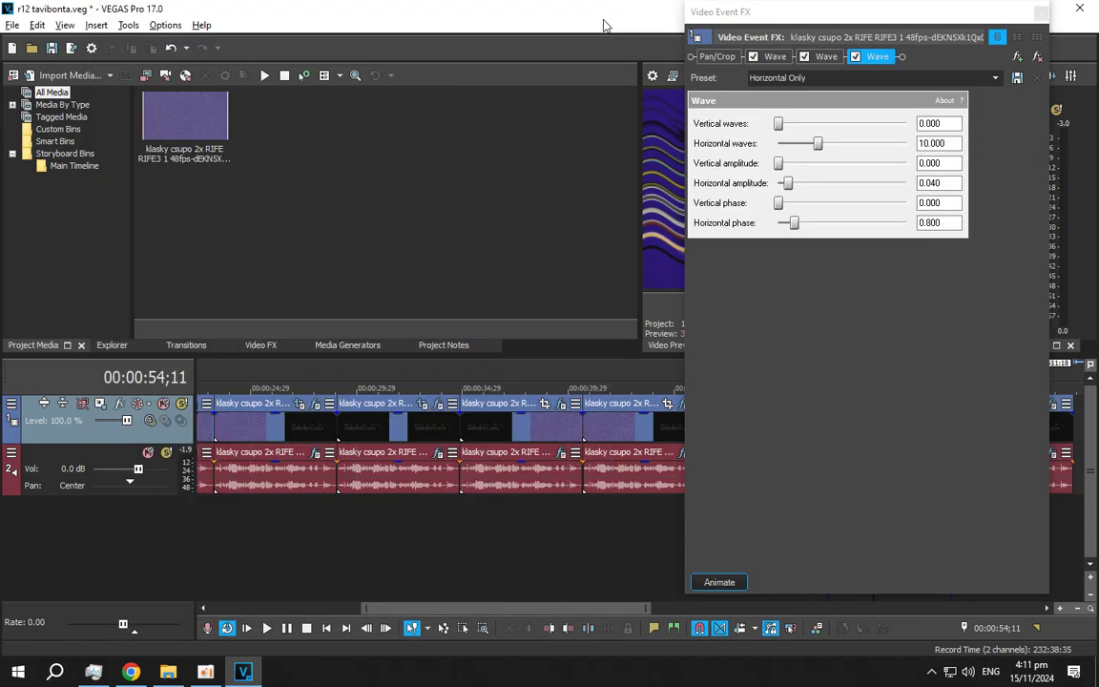
click(1041, 15)
click(1008, 420)
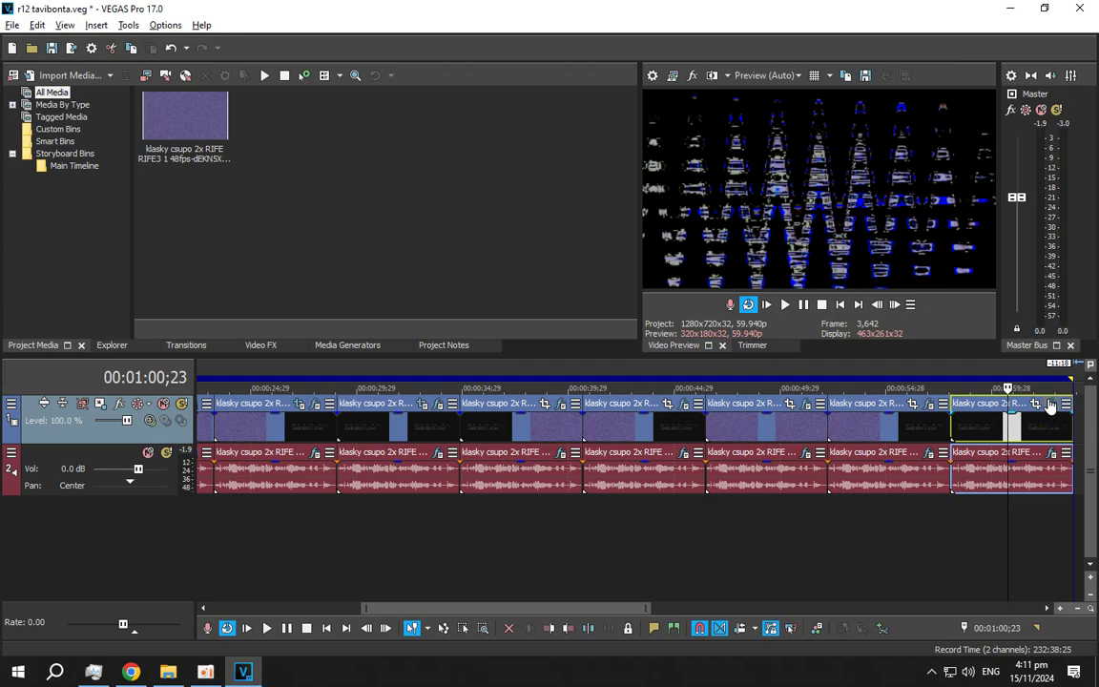
click(1049, 404)
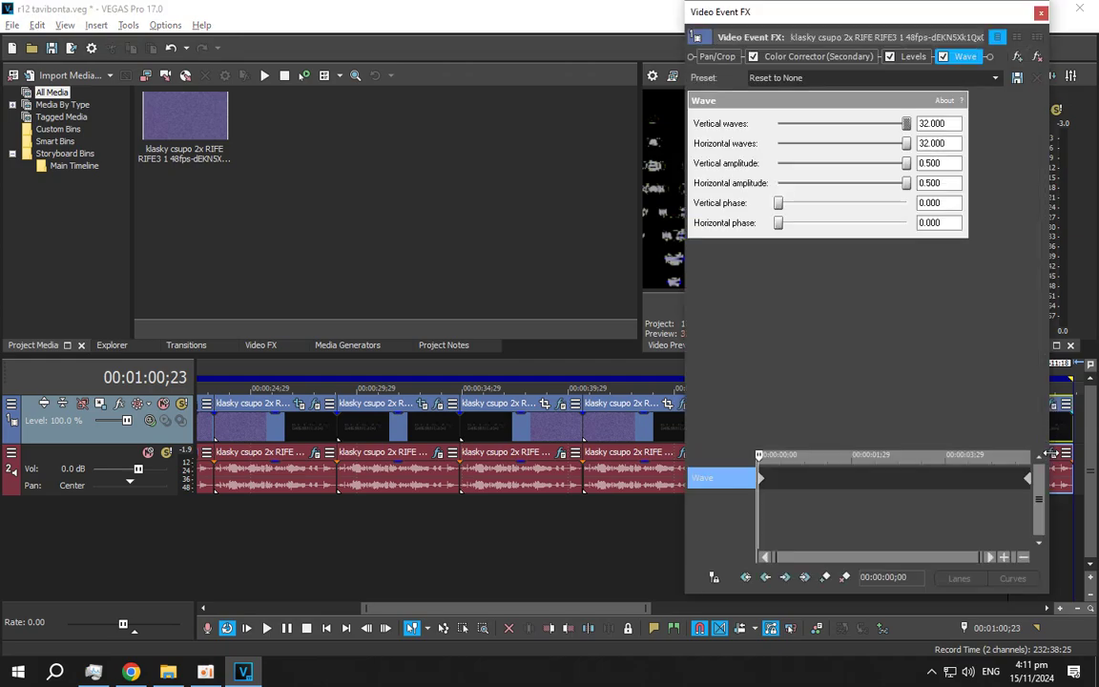
click(1041, 12)
click(1050, 452)
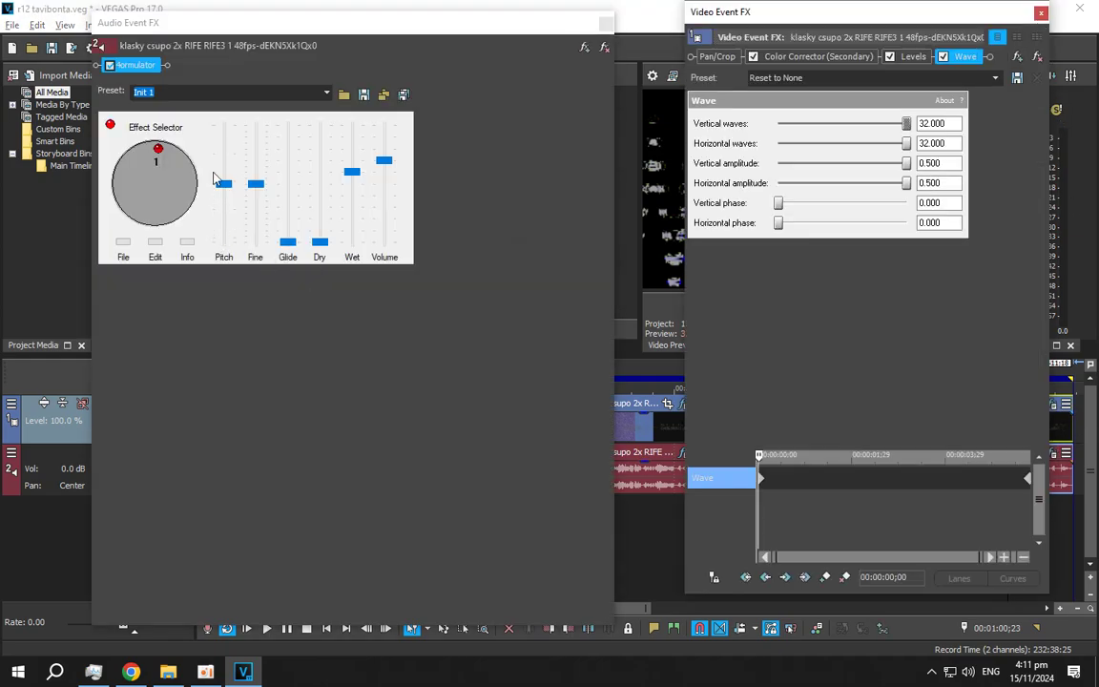
Examine the 4ormulator editor for the eleventh clip's audio, close it, and label the effect's preset "rotalumro4 v19".
click(155, 251)
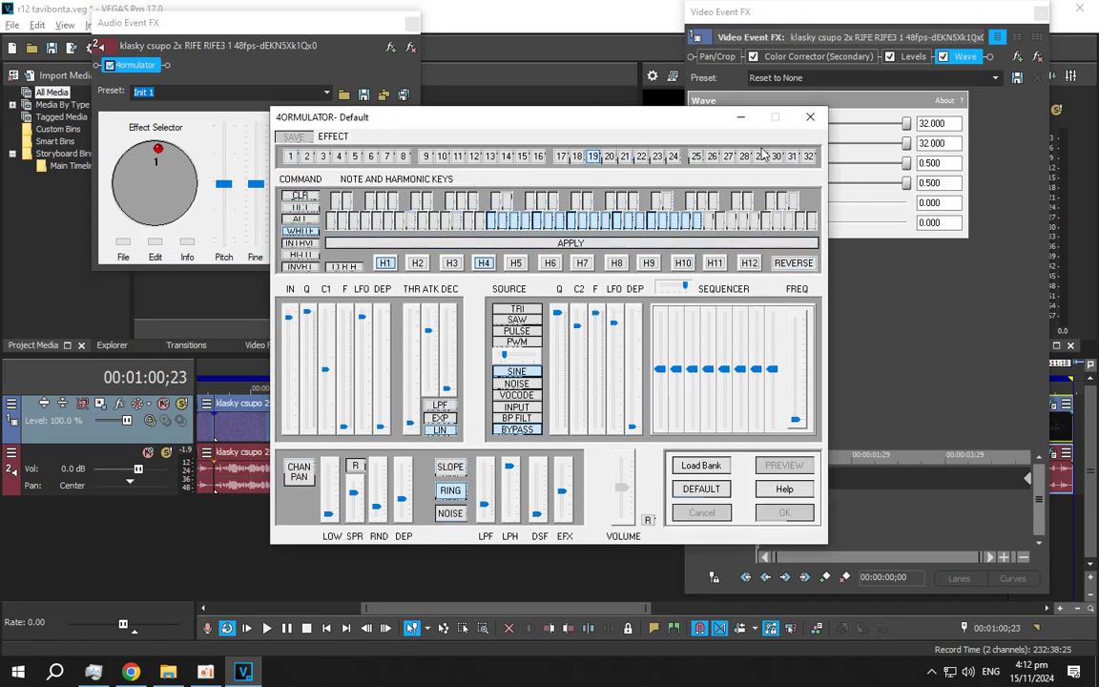
click(810, 116)
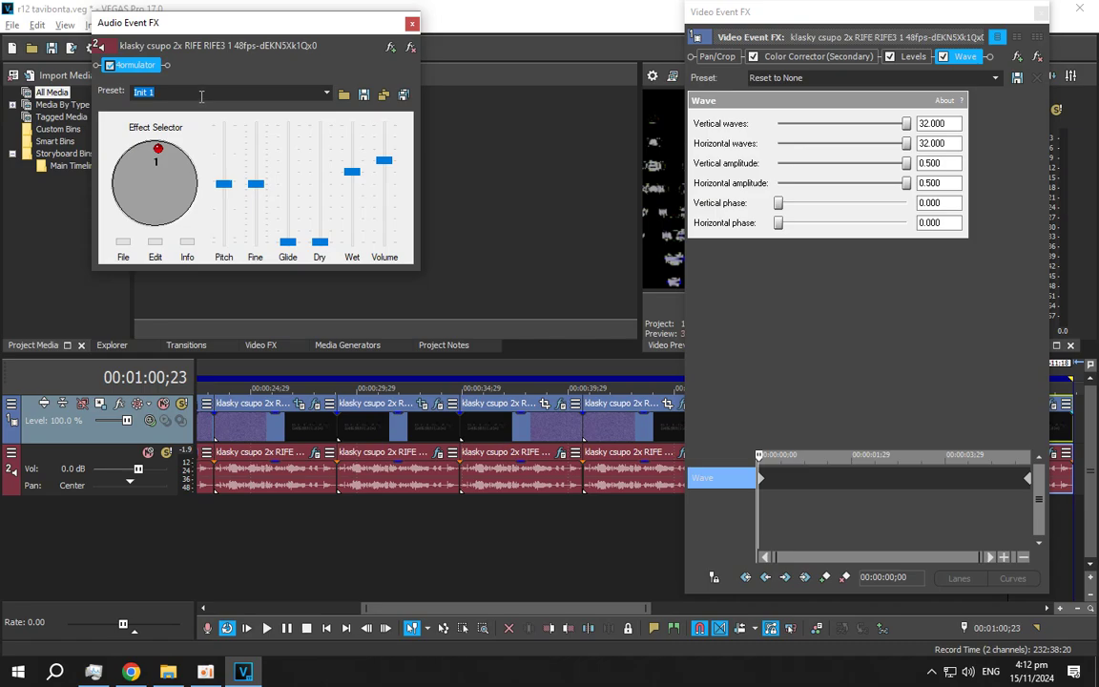
text(rotalumro4)
Examine the eleventh clip's Color Corrector (Secondary), Levels and Wave settings, including the Wave values at the end of its keyframe timeline.
click(815, 57)
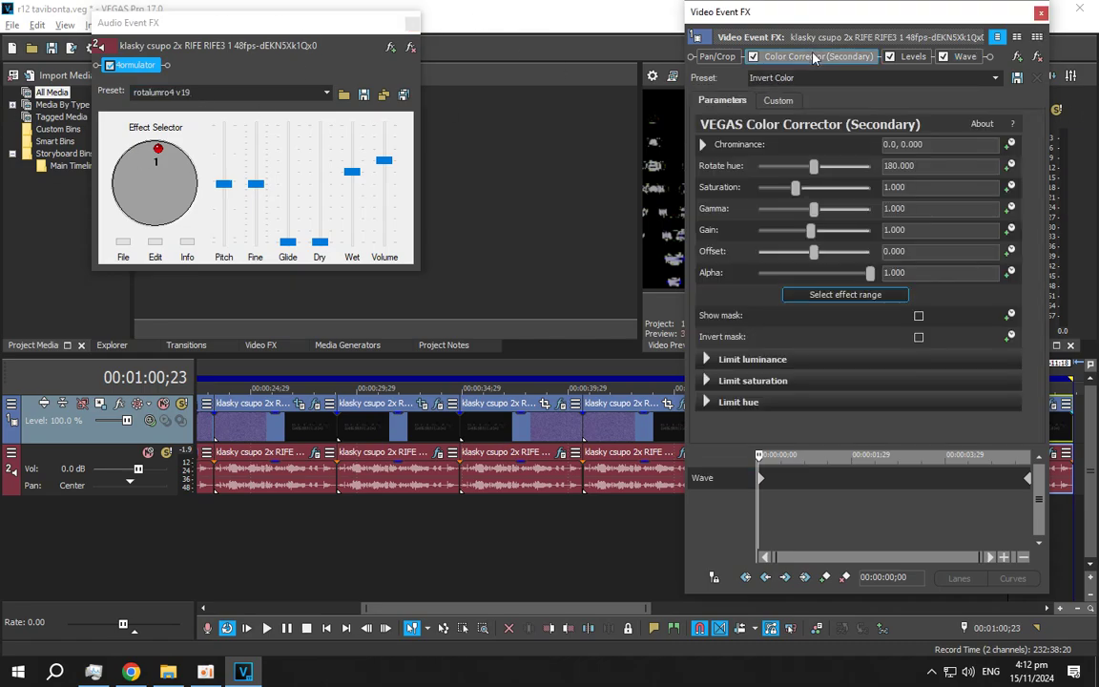
click(912, 58)
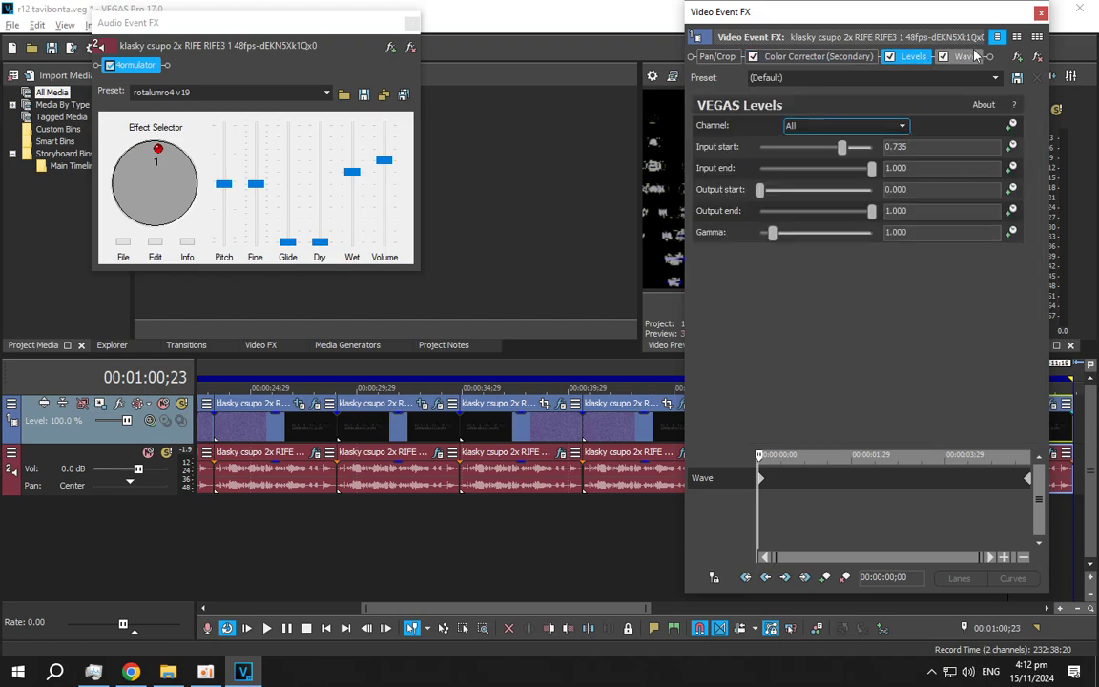
click(965, 58)
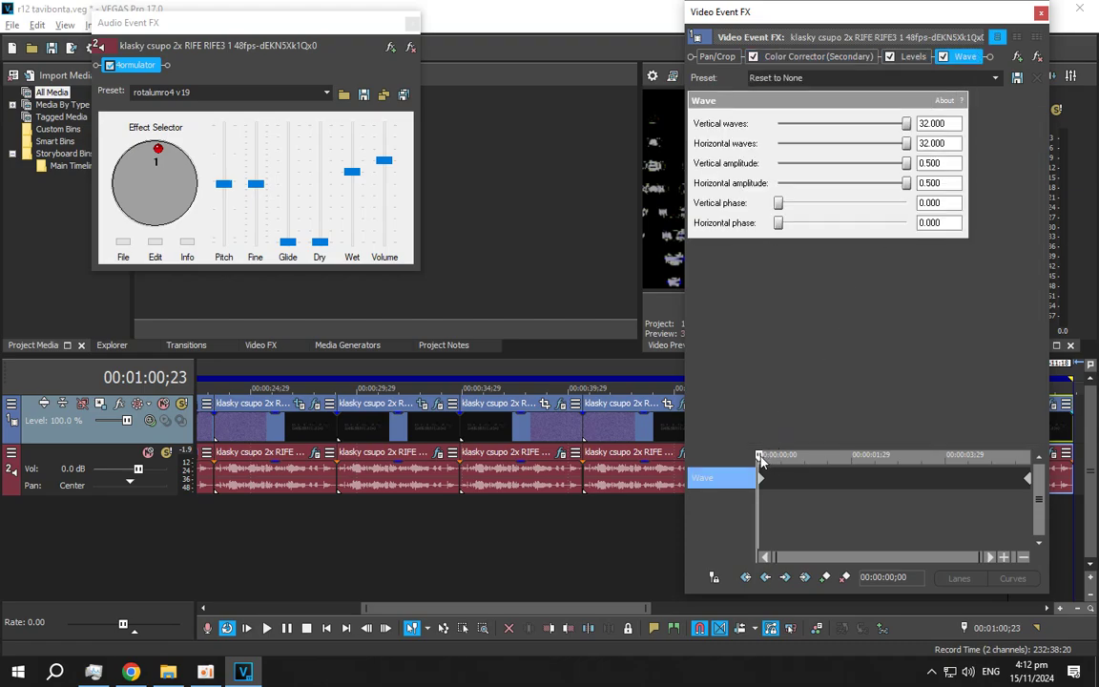
drag(760, 457, 1030, 465)
Close the eleventh clip's audio and video effects windows and play the clip from near its start to review the result.
click(409, 34)
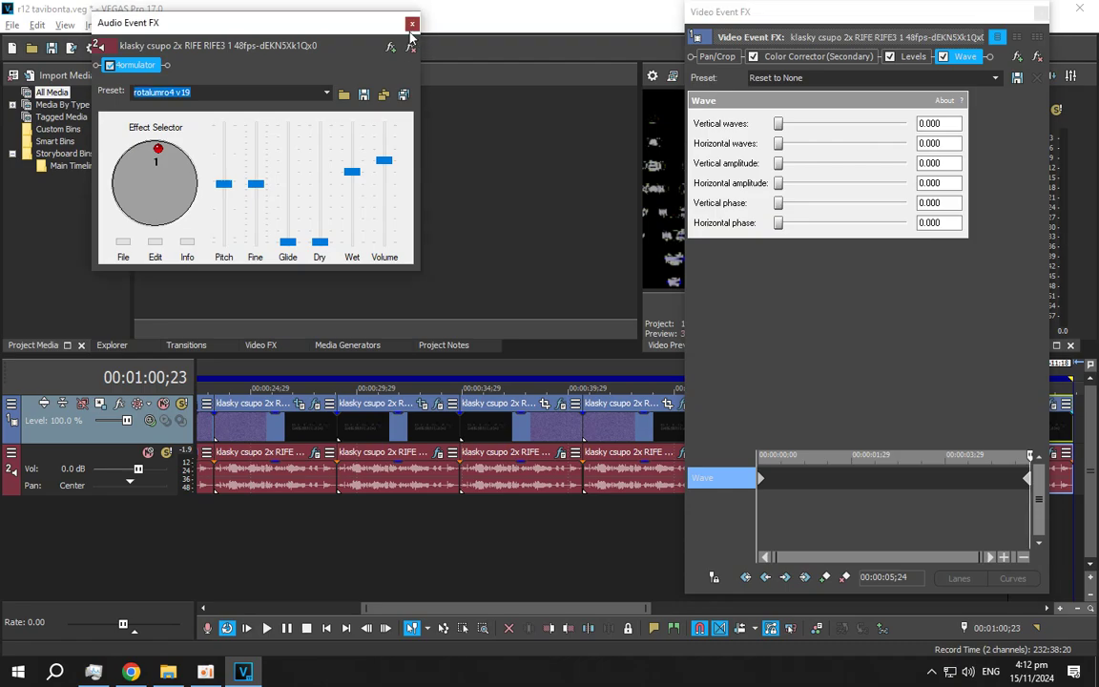
click(411, 24)
click(1040, 14)
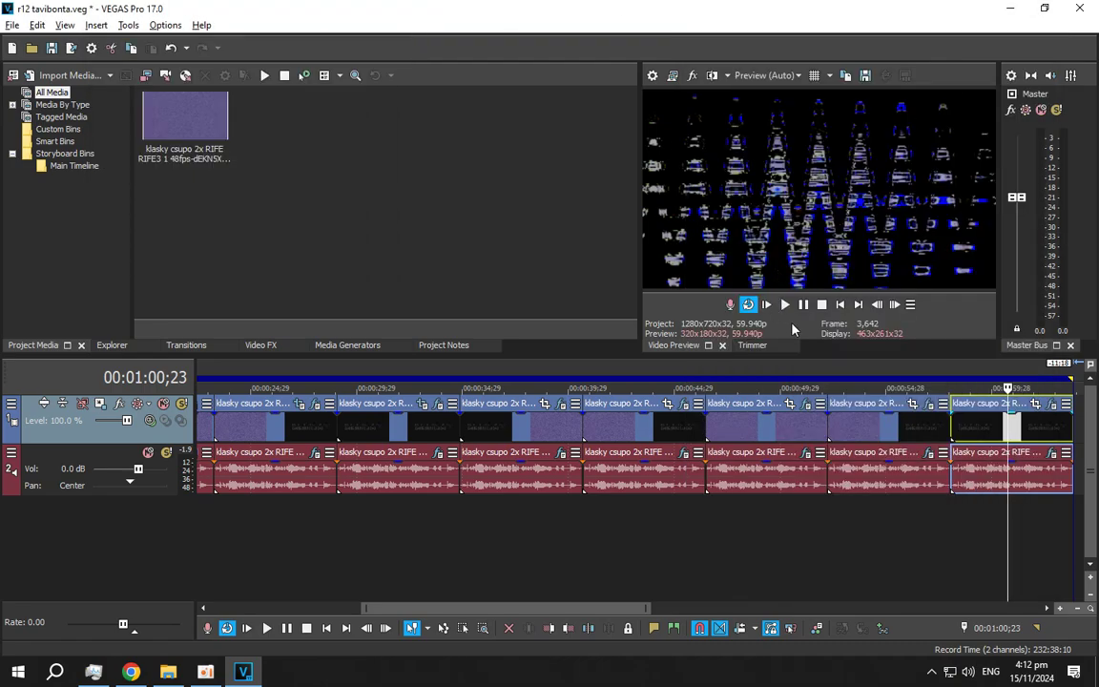
click(964, 523)
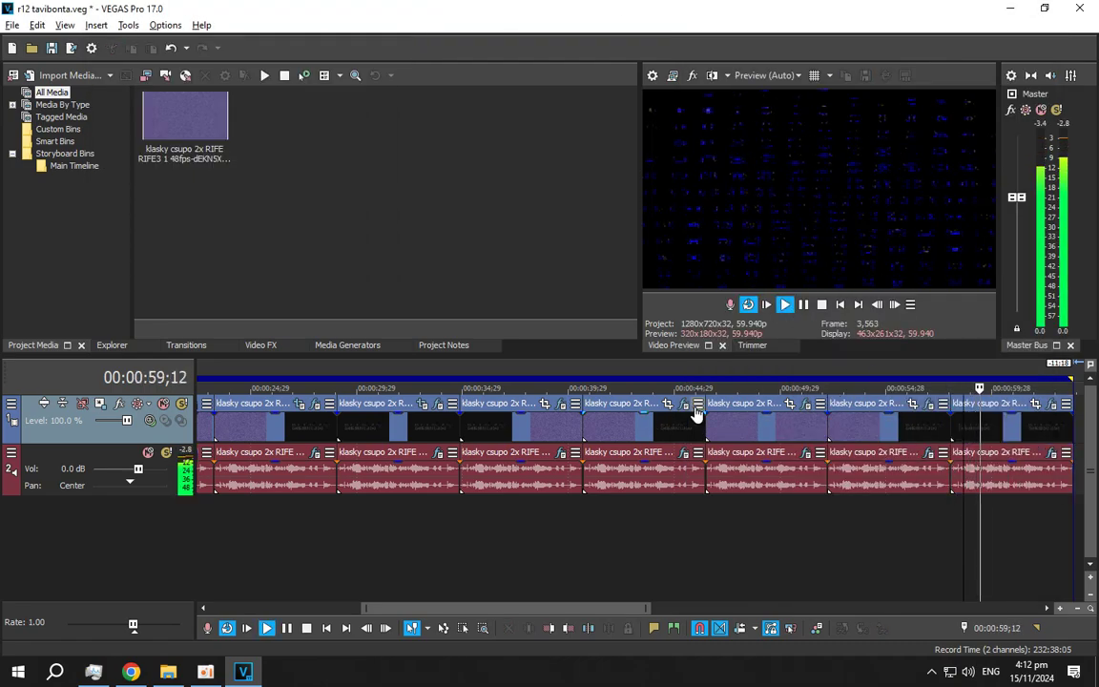